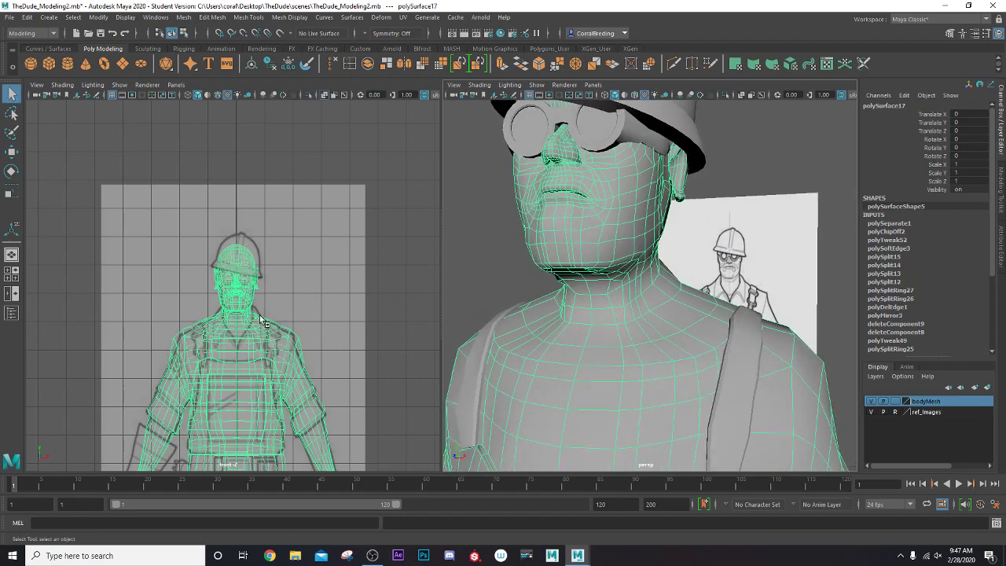
Step: Switch the body mesh to face selection and select a face at the front of the neck's base
left_click_drag(660, 318, 641, 318, "alt")
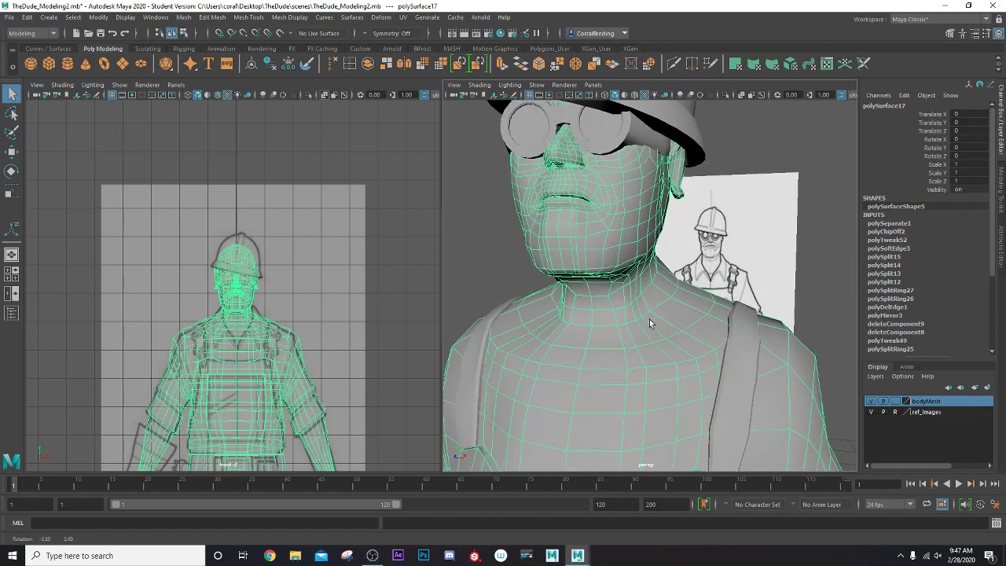
scroll(637, 317, "up", 3)
scroll(637, 319, "down", 5)
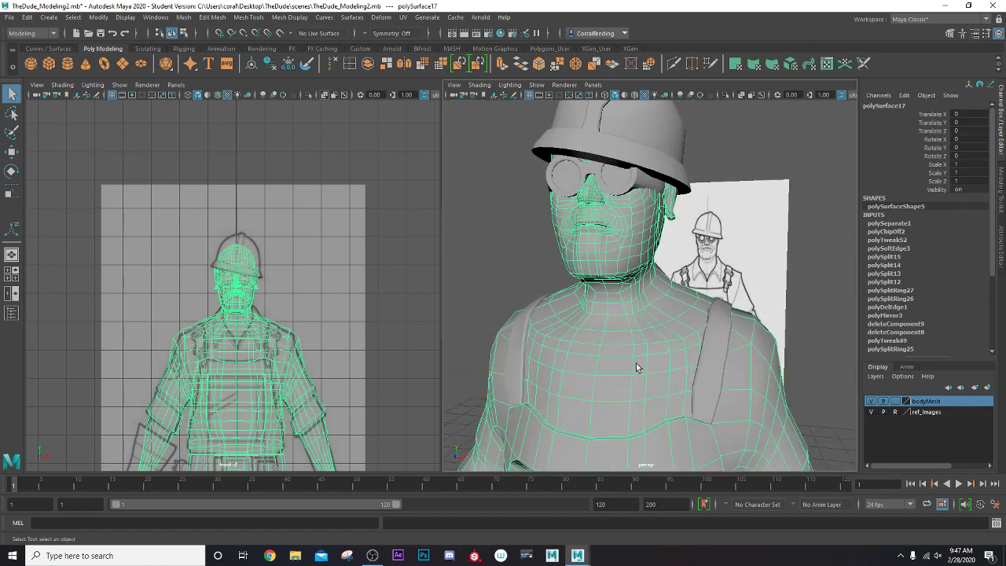
scroll(636, 363, "up", 6)
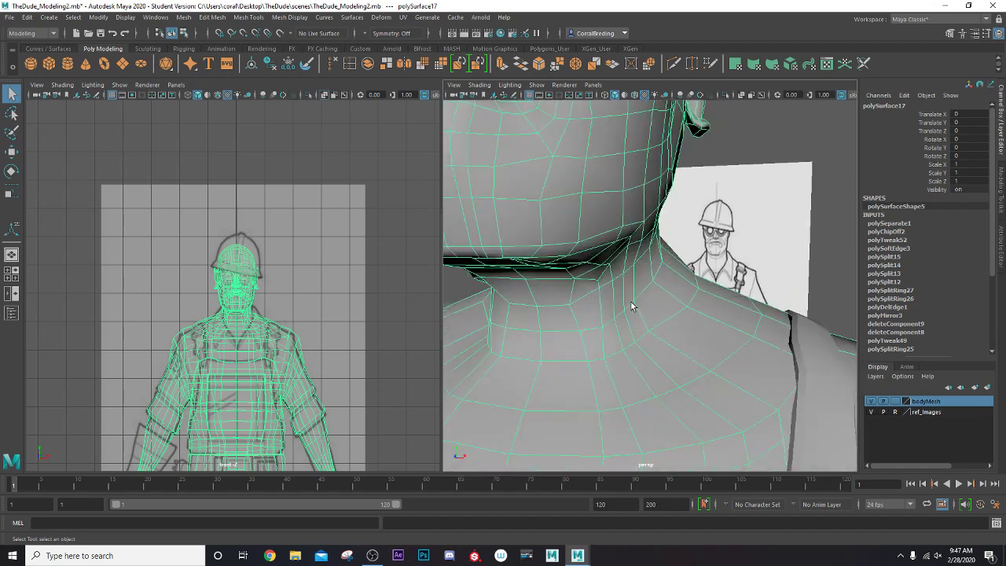
left_click_drag(637, 308, 637, 311, "alt")
right_click(594, 328)
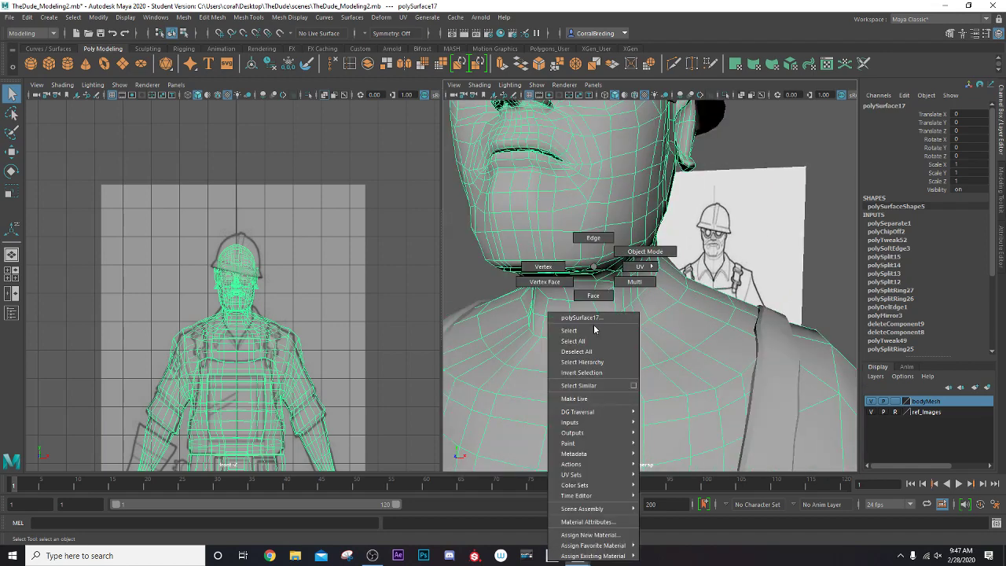
left_click(593, 296)
left_click(590, 330)
Step: Extend the selection to the full loop of faces around the base of the neck
scroll(592, 329, "down", 3)
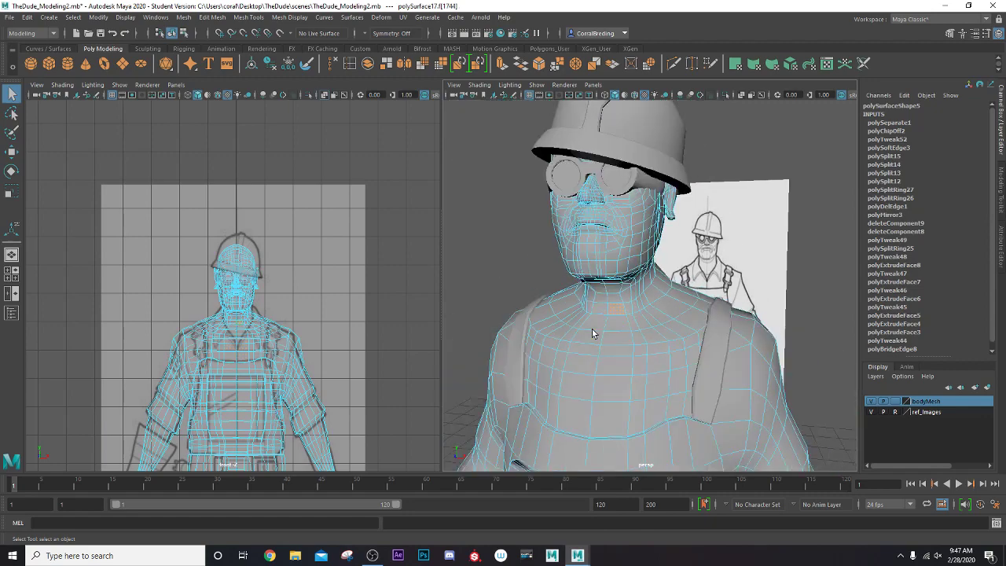
left_click_drag(648, 321, 626, 320, "alt")
left_click(628, 318)
scroll(627, 317, "up", 3)
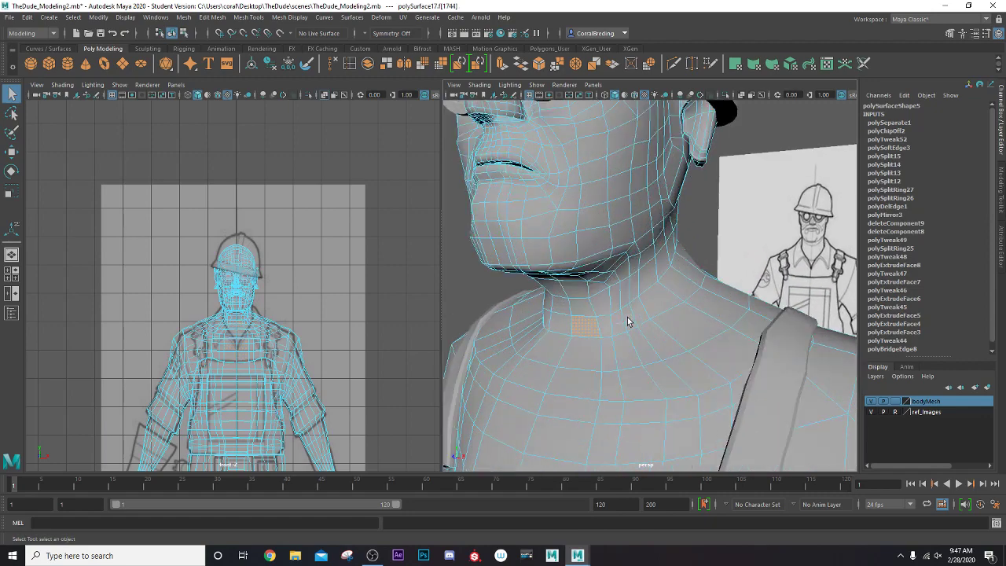
scroll(628, 318, "down", 2)
left_click(620, 312)
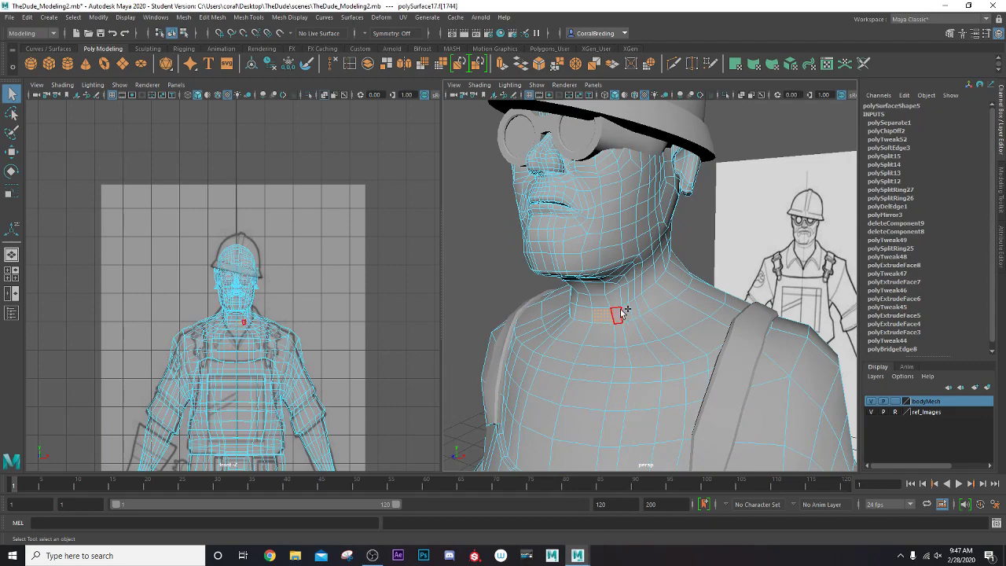
double_click(619, 312, "shift")
left_click_drag(665, 287, 697, 292, "alt")
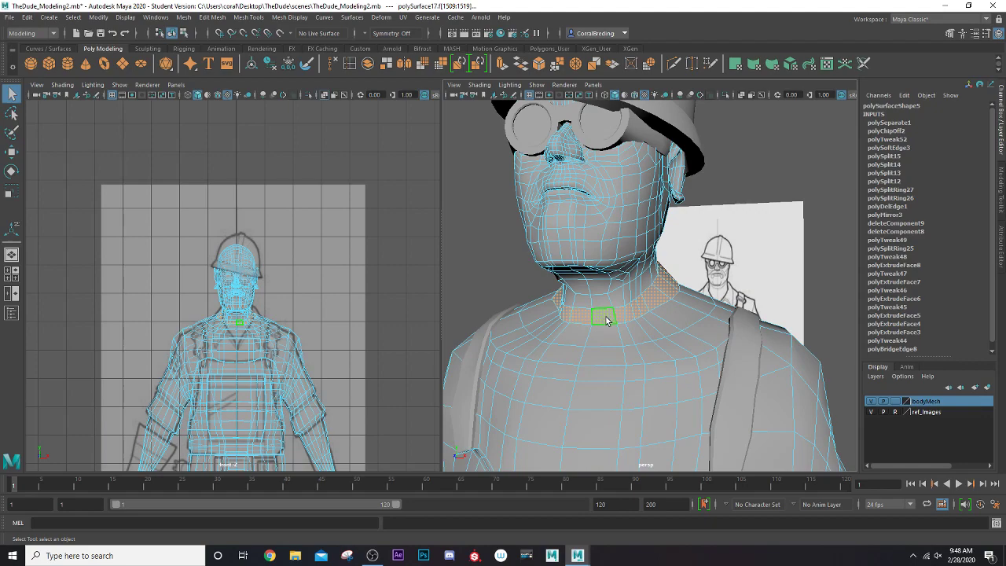
mouse_move(627, 318)
left_mouse_down("alt")
mouse_move(620, 327)
mouse_move(624, 319)
left_mouse_up("alt")
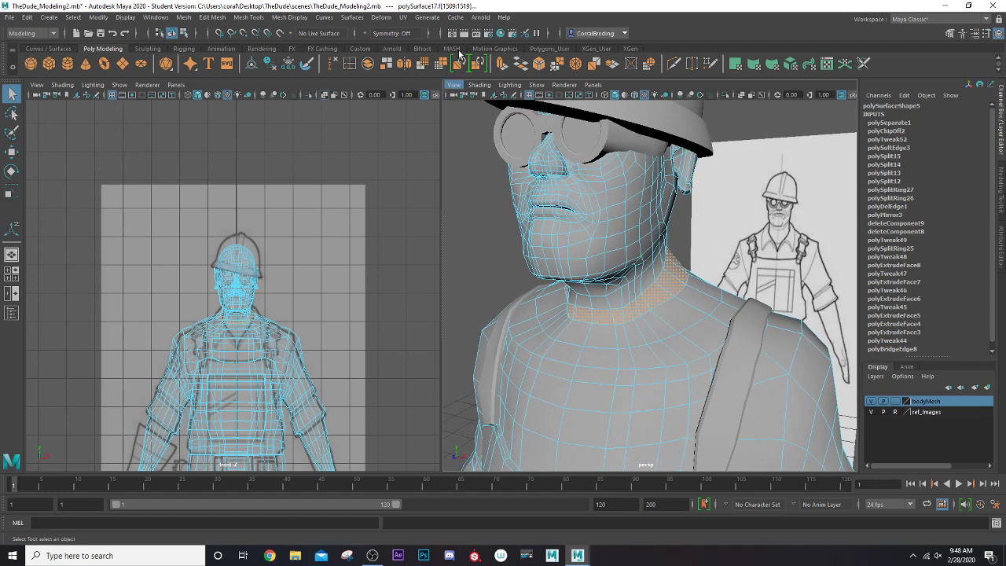
Step: Duplicate the selected neck faces and offset the copy outward with a Local Translate Z of about 0.102
left_click(612, 67)
left_click_drag(668, 291, 663, 258, "alt")
key("q")
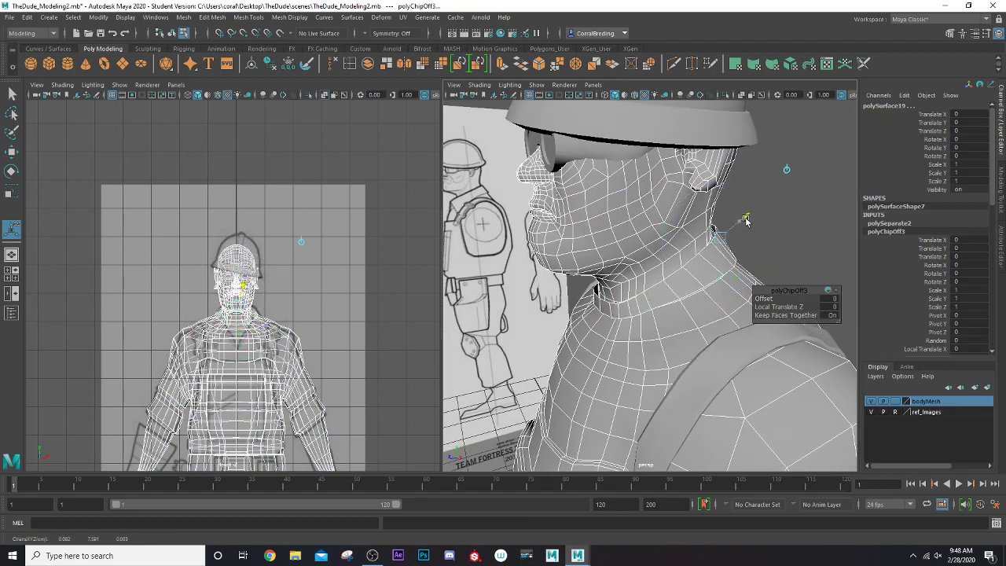
key("t")
left_click_drag(739, 235, 659, 284, "alt")
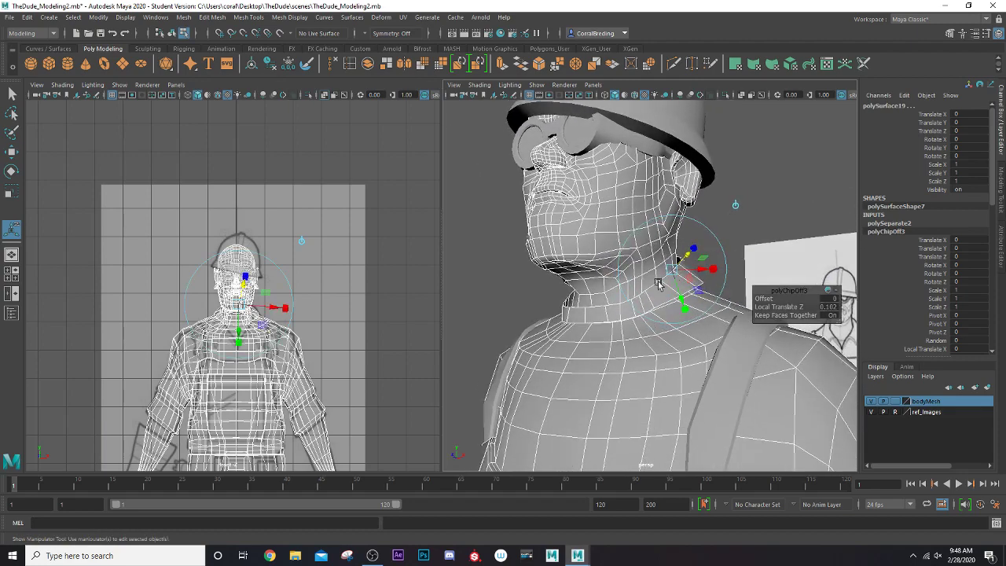
right_click(626, 308)
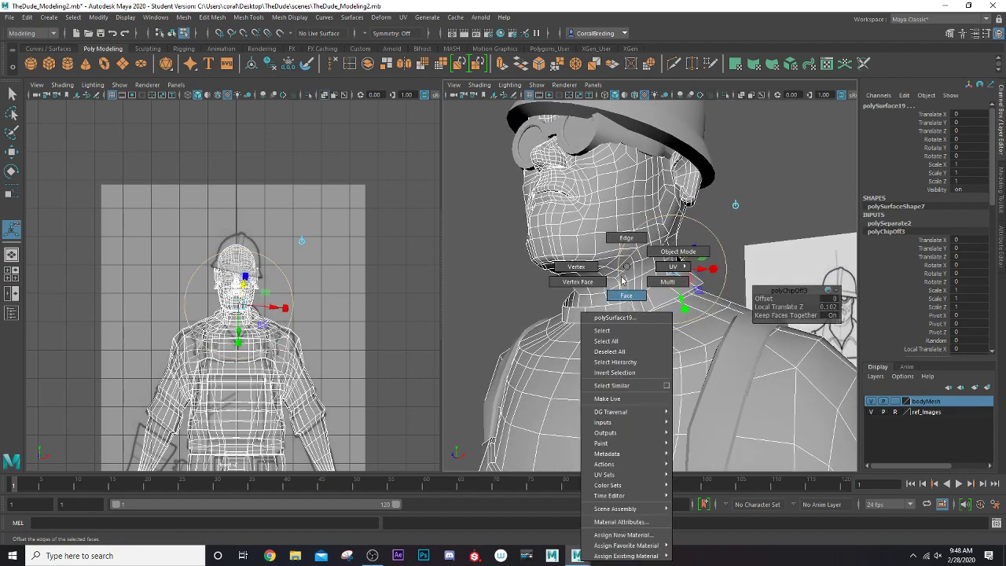
left_click(620, 272)
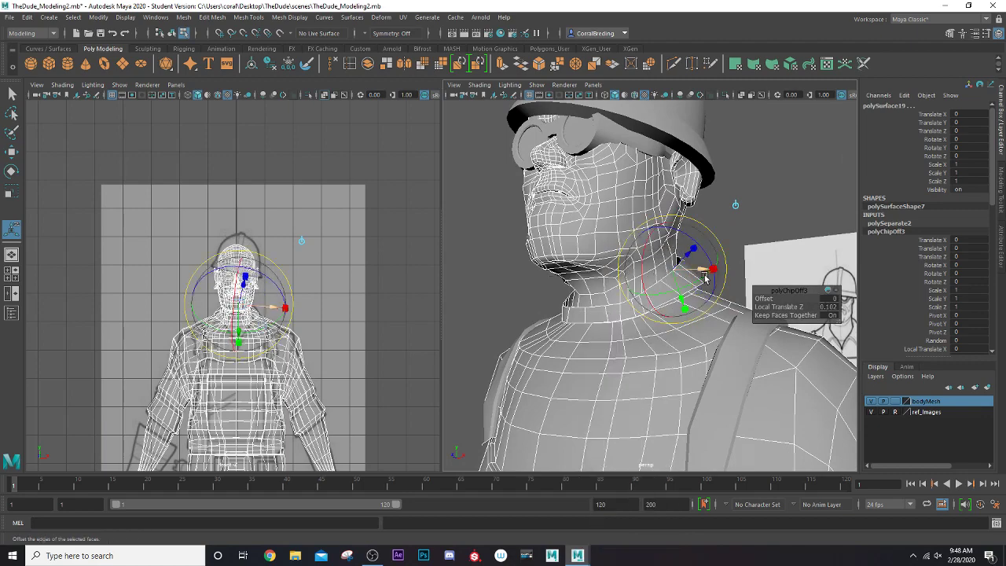
left_click_drag(703, 272, 668, 292, "alt")
left_click(746, 222)
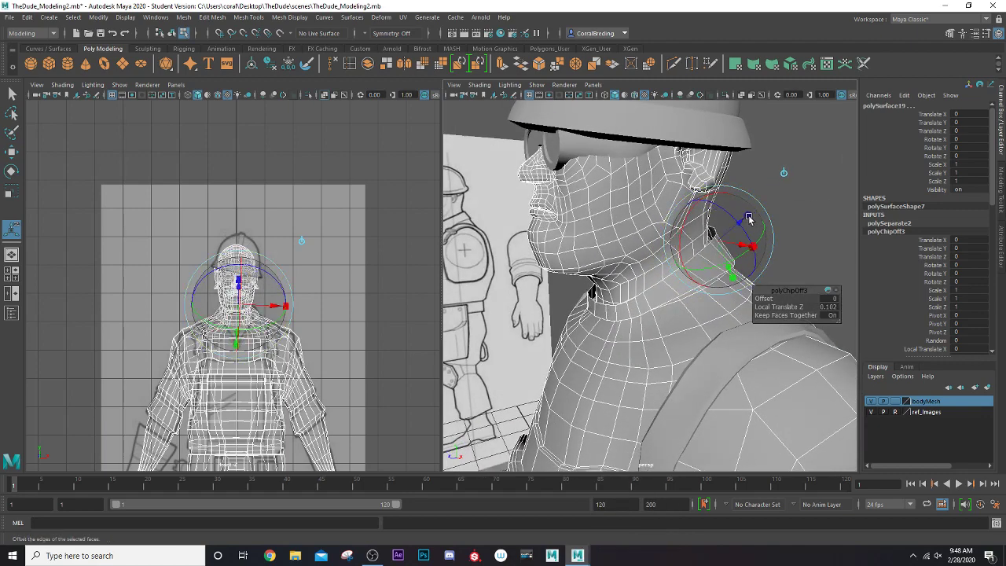
left_click_drag(747, 231, 774, 209, "alt")
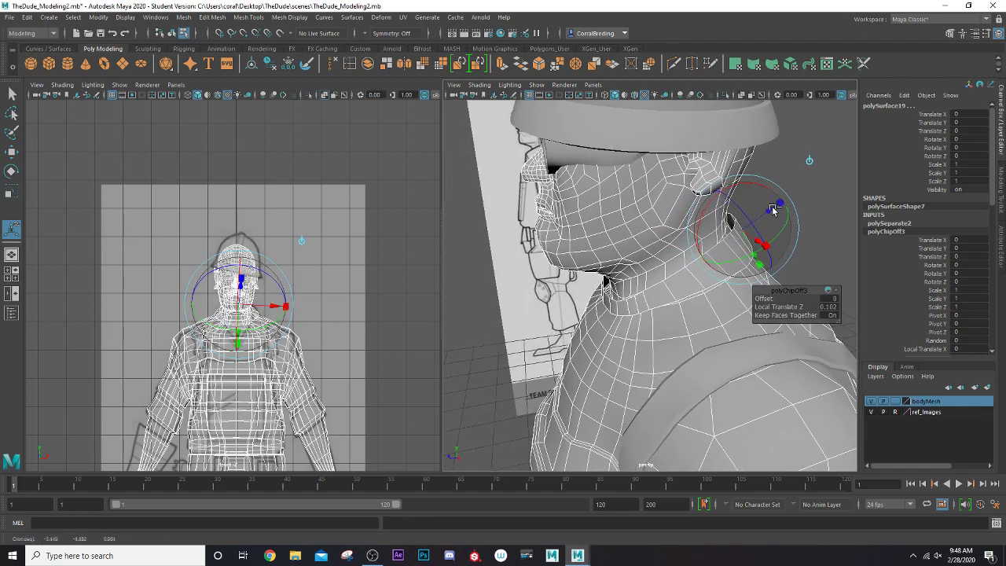
key("ctrl+z")
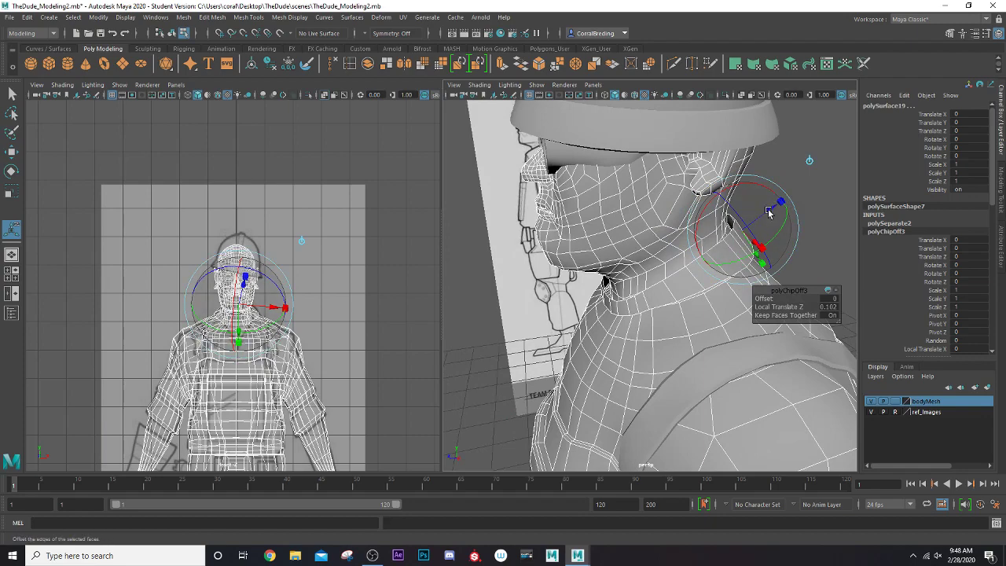
Step: Return to object mode and select the duplicated collar strip around the neck
left_click_drag(769, 212, 562, 326)
right_click_drag(566, 322, 636, 321)
scroll(625, 322, "down", 4)
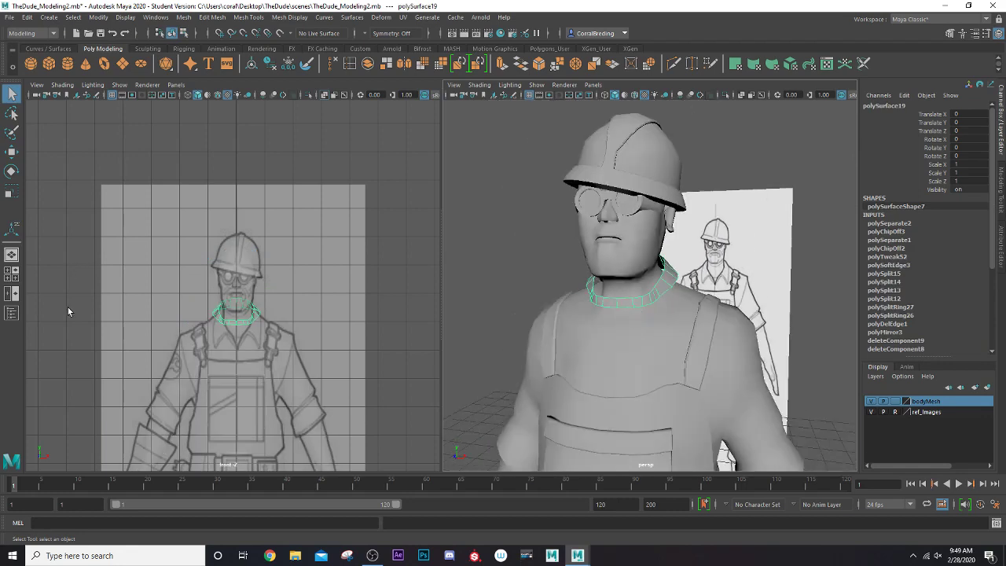
Step: In the Outliner, unparent polySurface18 and polySurface19 from their groups and delete the leftover polySurface16 group
left_click(13, 313)
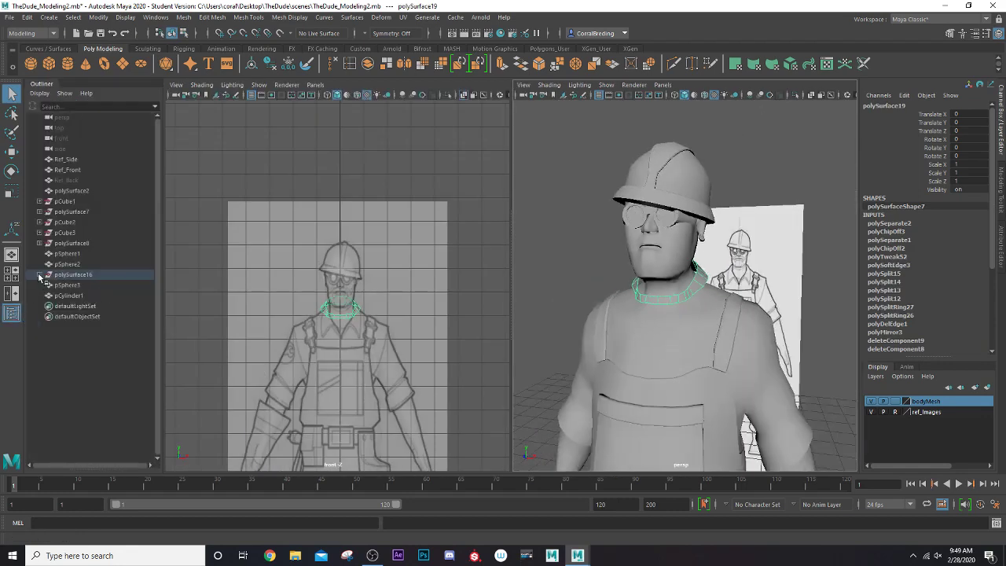
left_click(40, 275)
left_click(45, 286)
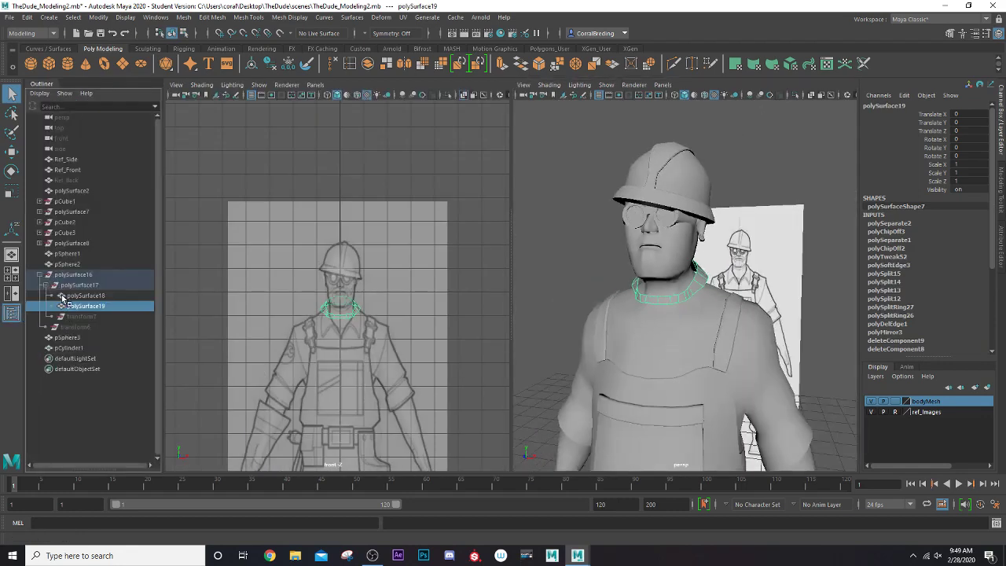
left_click(83, 296)
left_click(81, 306, "shift")
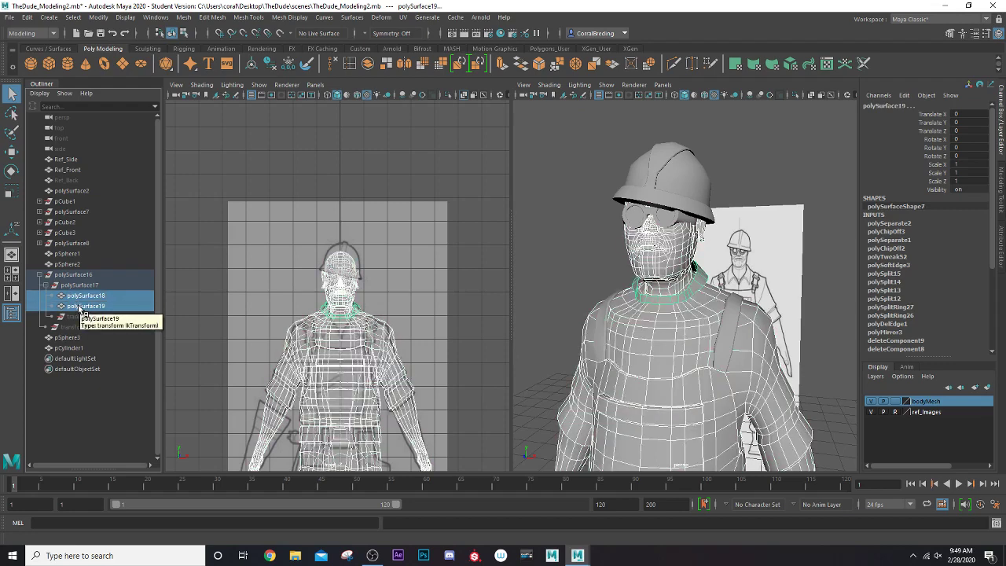
key("shift+p")
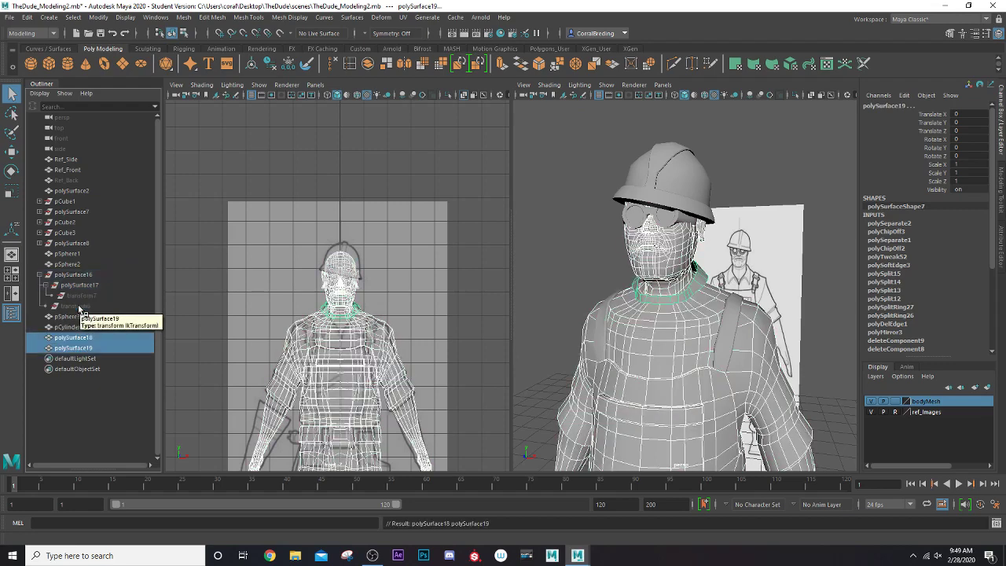
left_click(72, 275)
key("Delete")
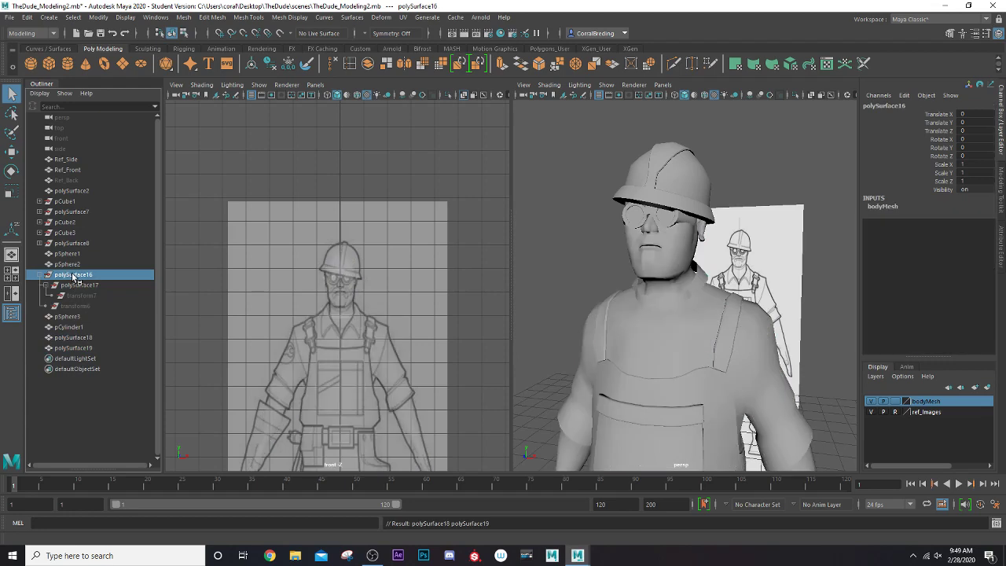
Step: Select the body and collar meshes, polySurface18 and polySurface19, and restore their normal grey shading
left_click(665, 292)
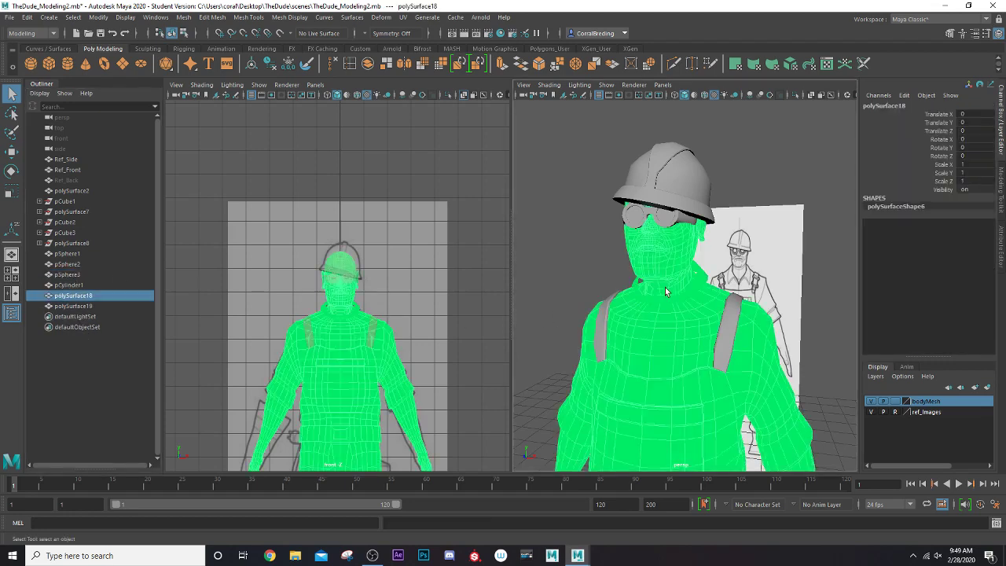
left_click(73, 306, "ctrl")
key("ctrl+z")
key("ctrl+z")
key("ctrl+z")
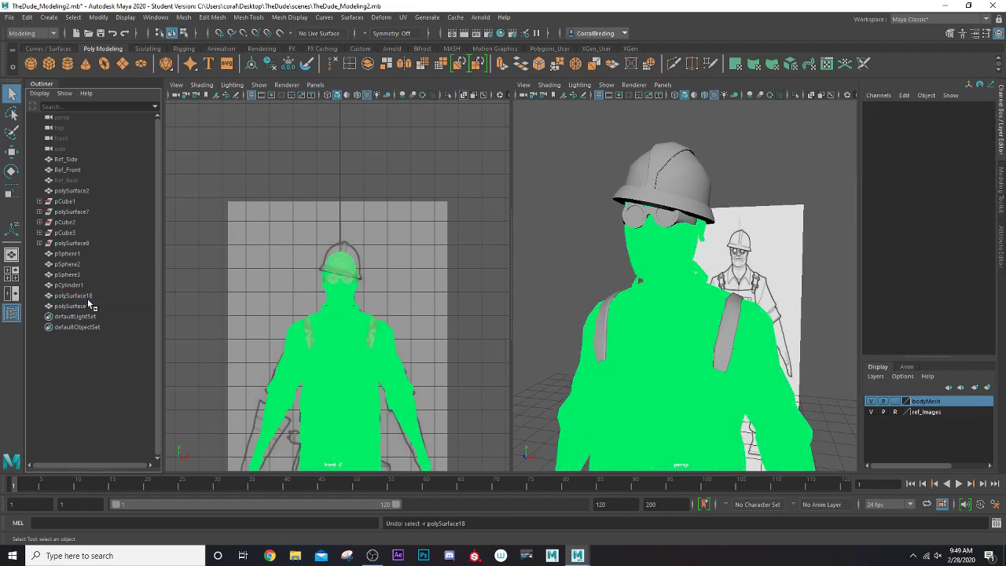
key("shift+z")
key("shift+z")
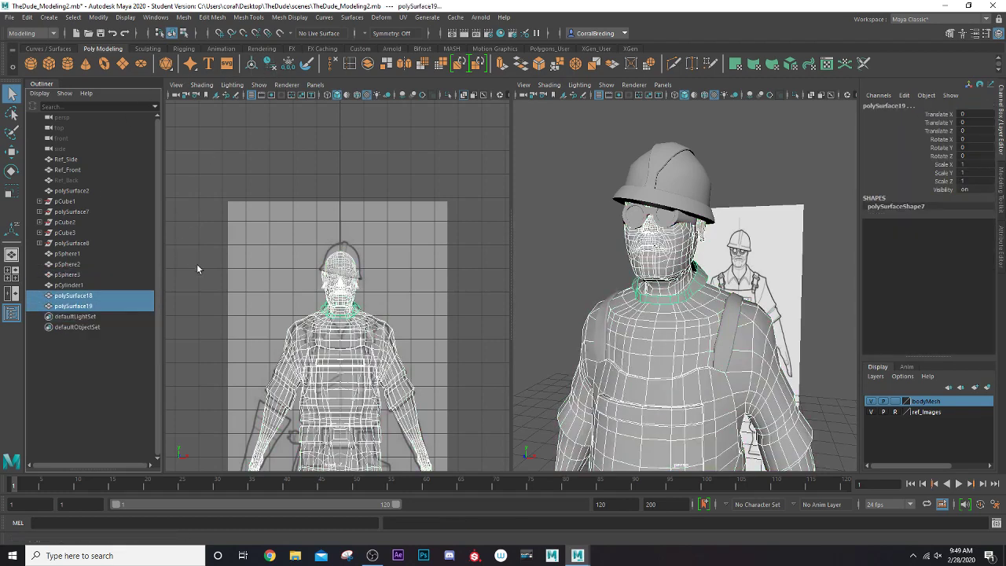
Step: Select only the collar strip and hide the Outliner
left_click(663, 300)
left_click_drag(663, 300, 620, 302, "alt")
scroll(619, 303, "up", 3)
scroll(606, 322, "up", 2)
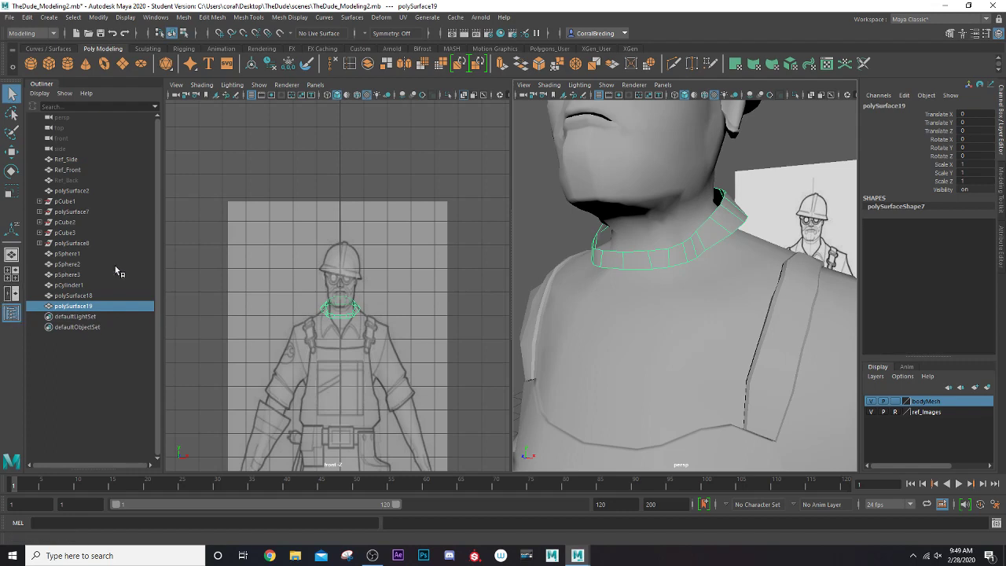
left_click(12, 314)
Step: Delete the two faces at the front center of the collar strip to open it
left_click_drag(495, 360, 558, 252, "alt")
right_click_drag(565, 274, 564, 293)
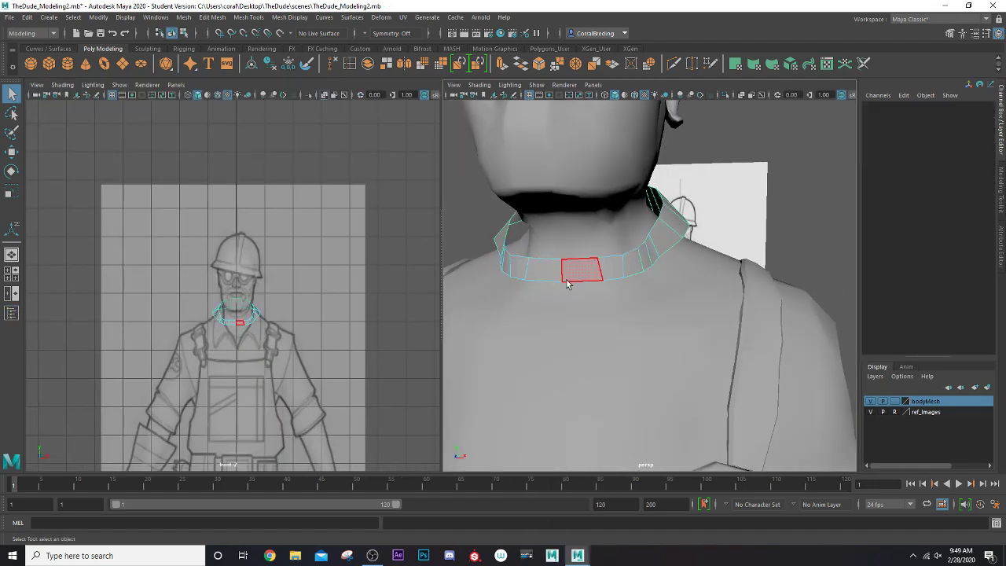
left_click(574, 273)
left_click(553, 275, "shift")
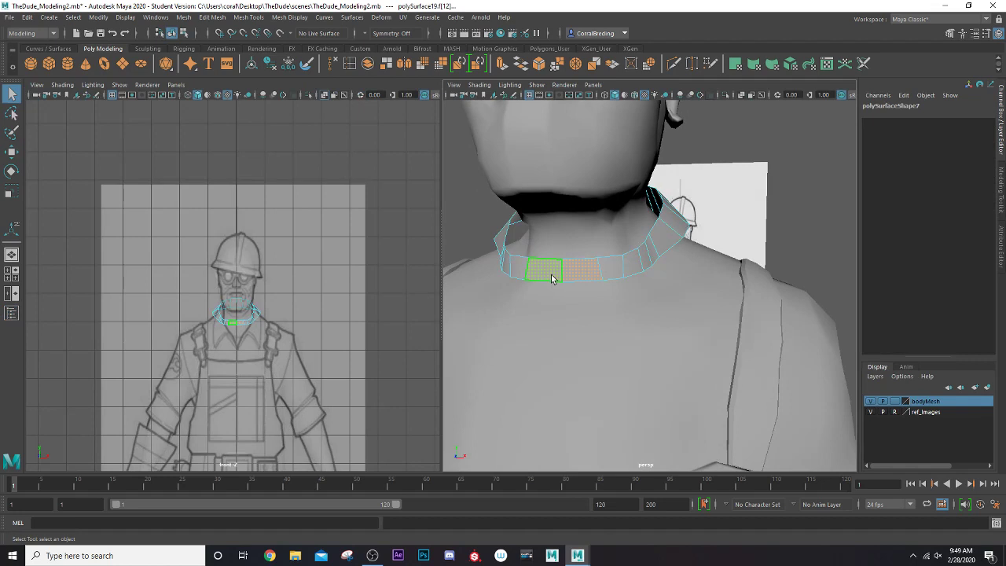
key("Delete")
Step: Select the two end edges at the collar's front opening and scale them closer together along X
scroll(550, 278, "down", 3)
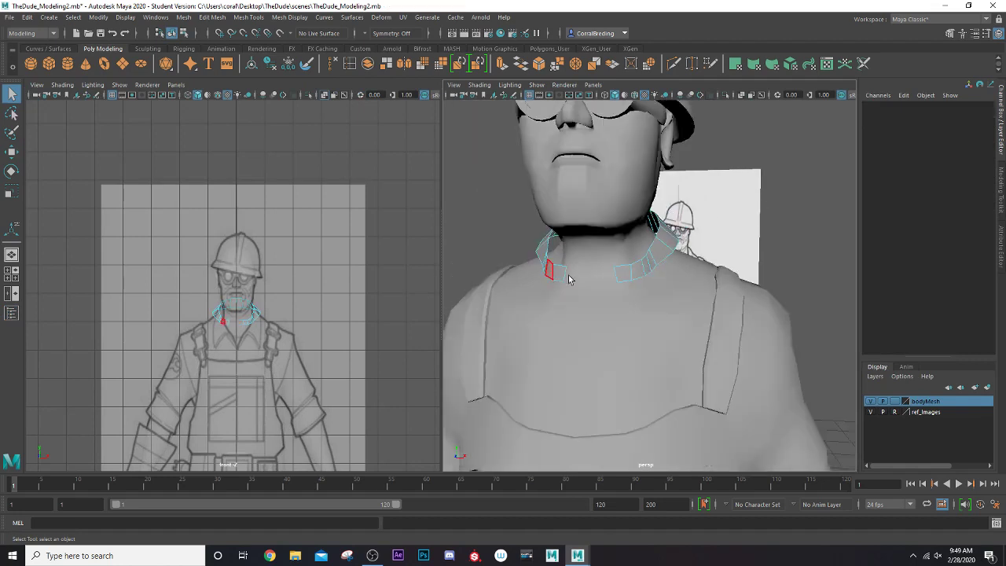
mouse_move(582, 277)
left_mouse_down("alt")
mouse_move(564, 280)
mouse_move(573, 277)
left_mouse_up("alt")
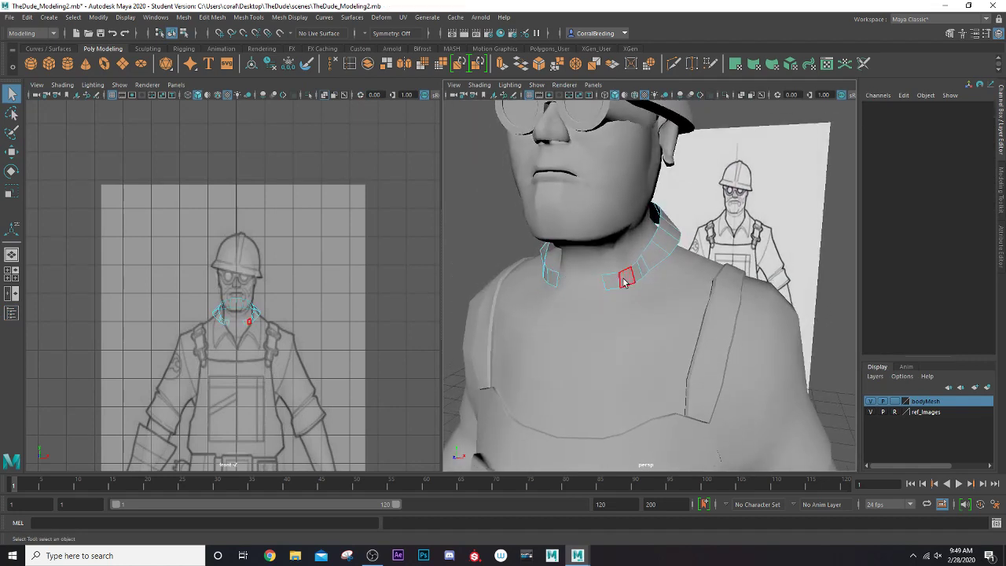
right_click_drag(612, 280, 611, 248)
left_click(604, 282)
key("r")
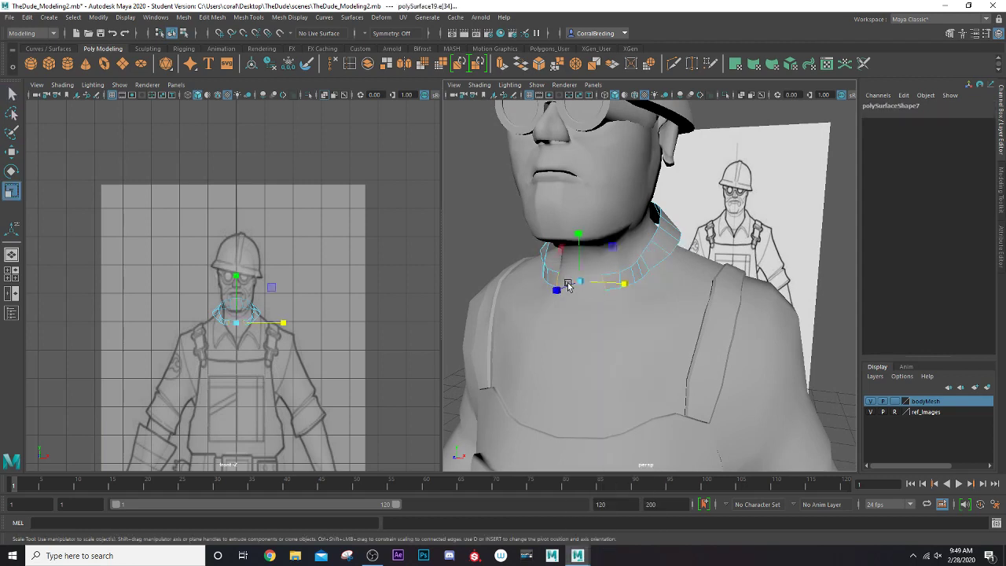
left_click_drag(568, 285, 679, 252, "alt")
Step: Select the collar's lower border edges and move them down to make the collar taller
double_click(662, 251)
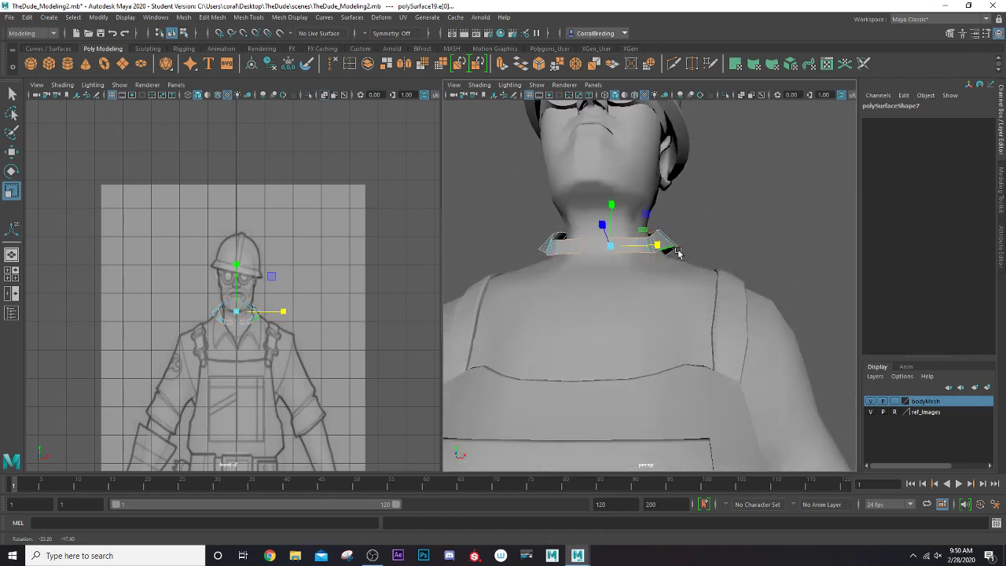
left_click_drag(532, 195, 591, 266)
key("w")
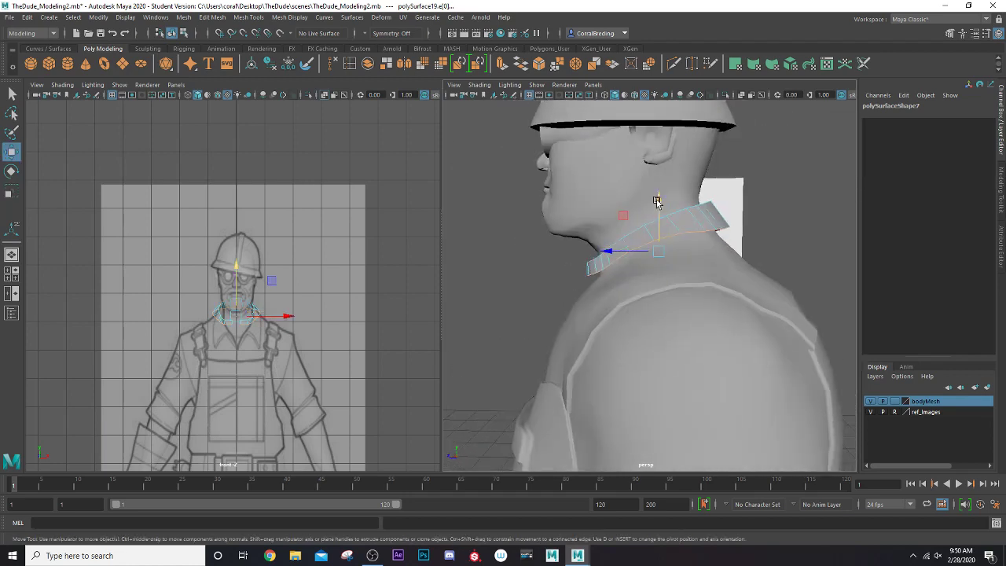
left_click_drag(658, 200, 916, 259)
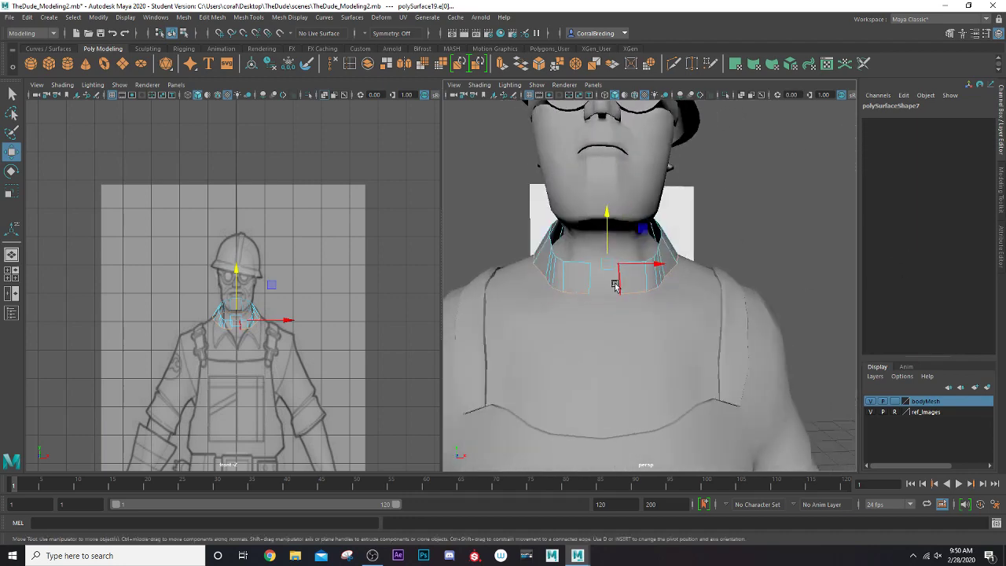
left_click_drag(616, 279, 590, 292, "alt")
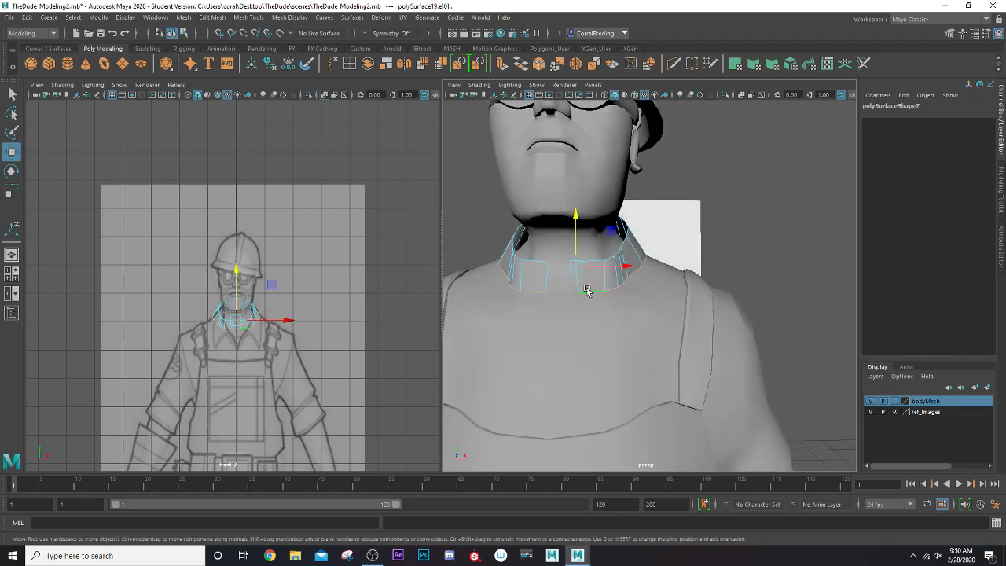
Step: Select the vertices on both sides of the collar's front opening and move them down using soft selection with an adjusted falloff
right_click_drag(587, 291, 566, 272)
left_click(580, 291)
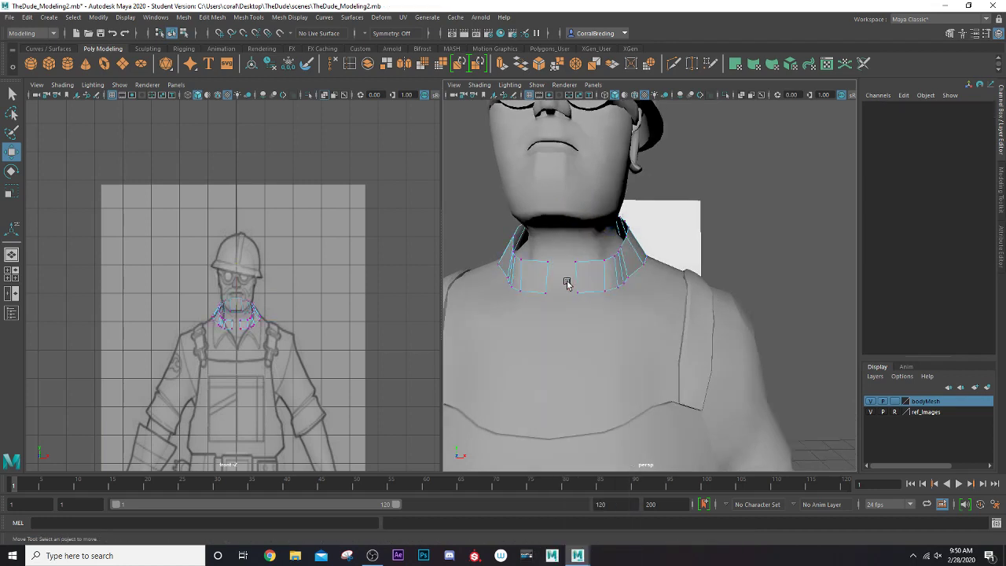
left_click(577, 291)
left_click_drag(564, 250, 593, 303)
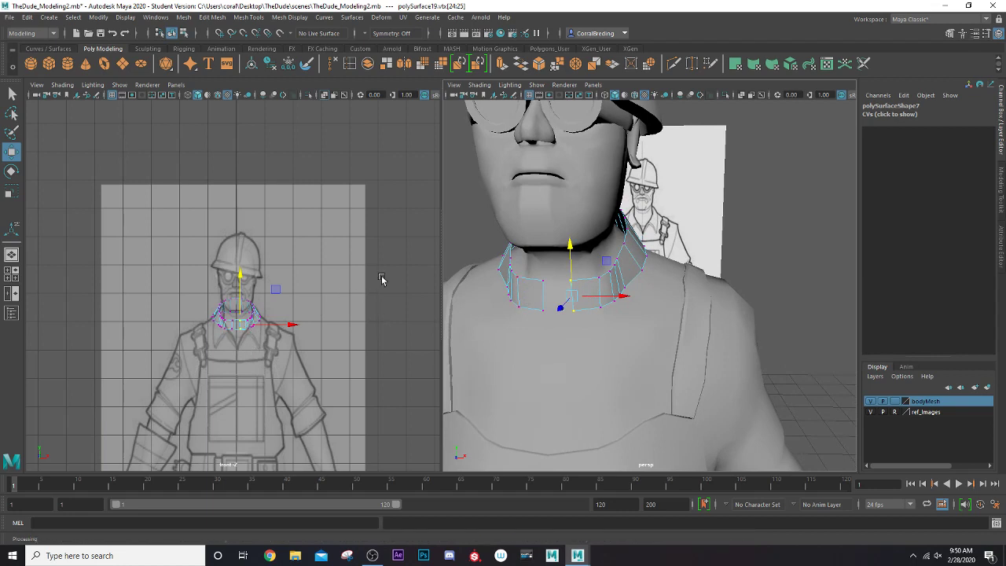
left_click_drag(561, 303, 585, 327, "alt")
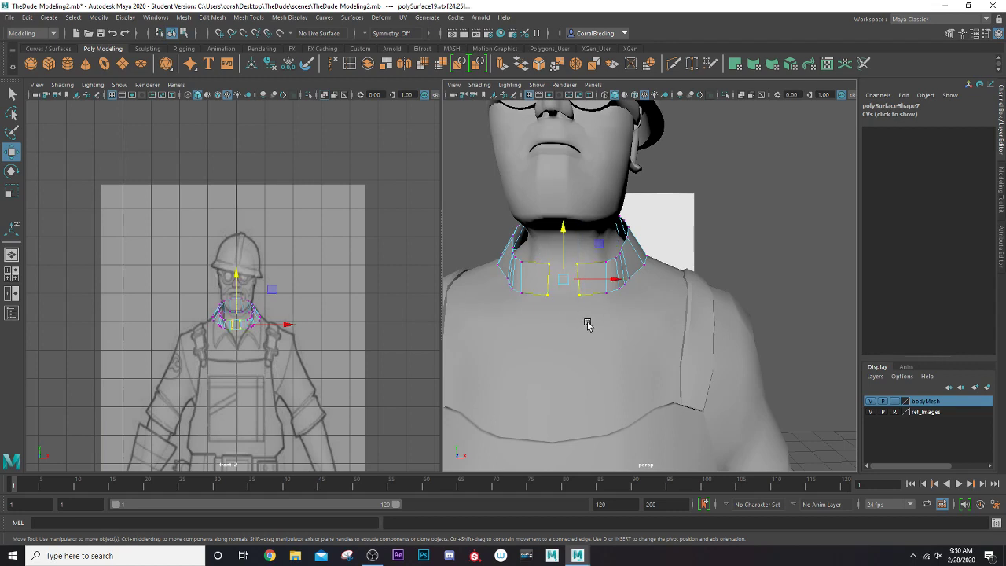
key("b")
left_click_drag(547, 304, 630, 301)
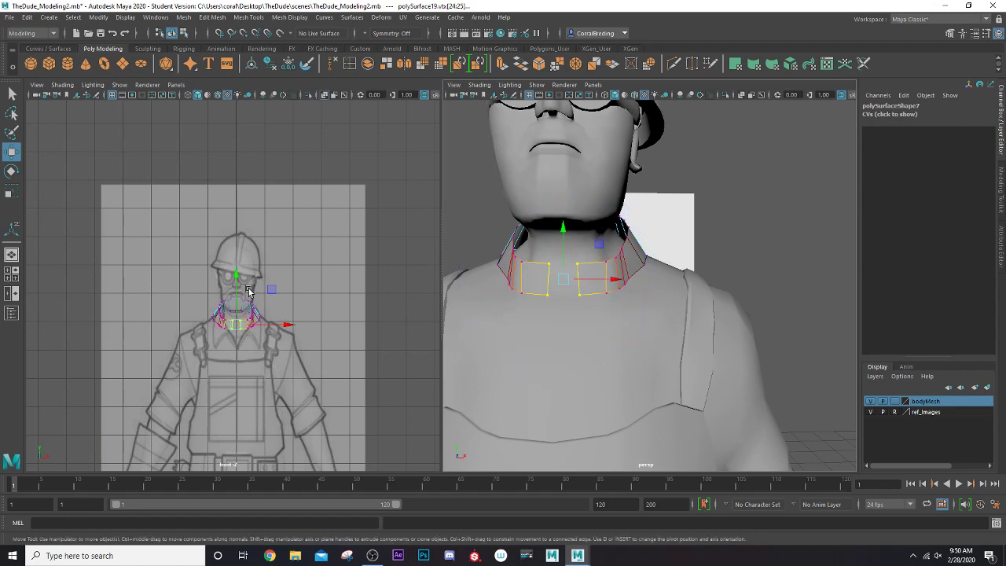
key("b")
mouse_move(561, 252)
left_mouse_down()
mouse_move(577, 253)
mouse_move(563, 235)
mouse_move(560, 267)
left_mouse_up()
Step: Move the front of the collar forward along Z and rotate it to follow the chest
left_click_drag(582, 344, 483, 317, "alt")
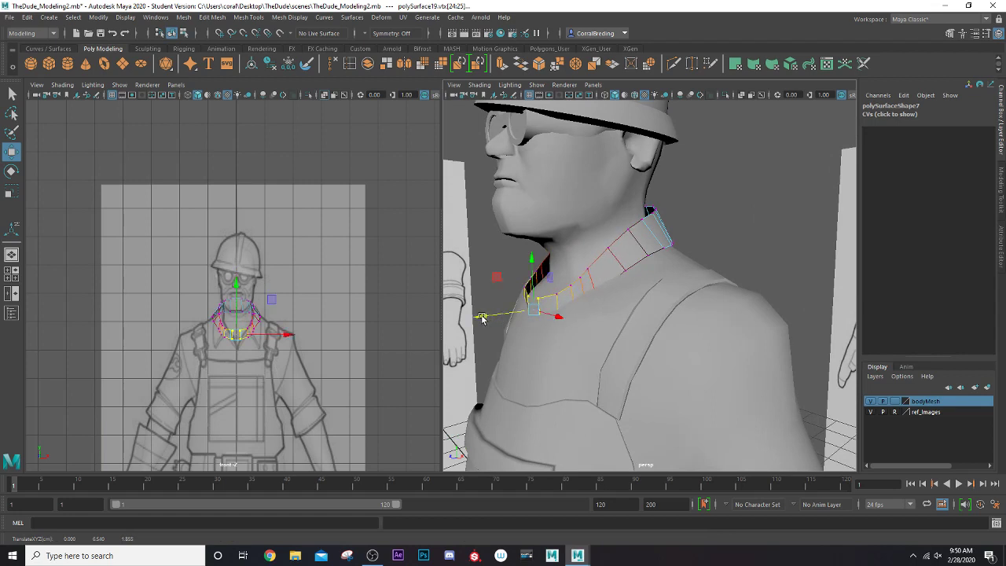
key("e")
left_click_drag(490, 296, 524, 254)
key("w")
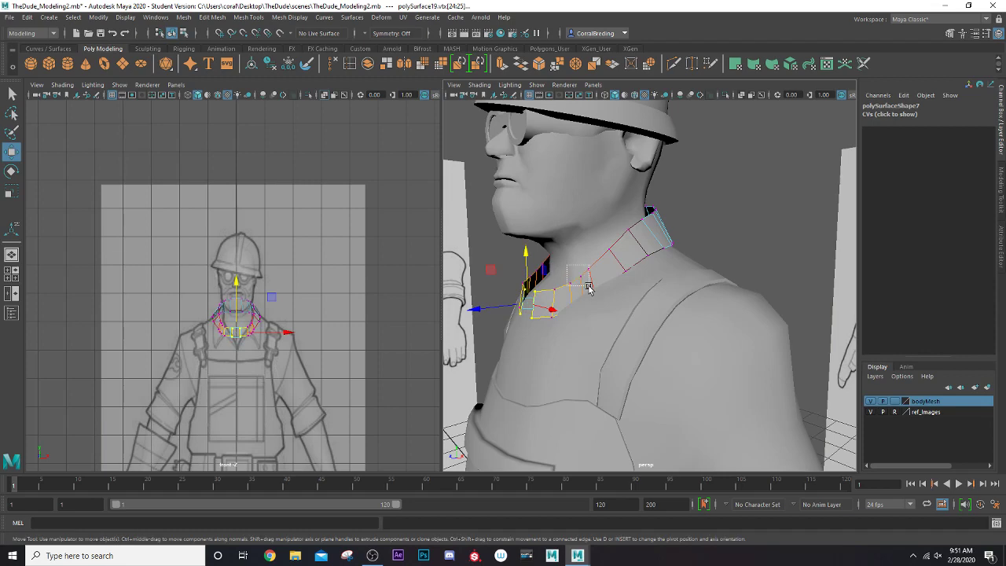
Step: Select the vertices at the side of the collar, enable Object X symmetry and move them up
mouse_move(589, 283)
left_mouse_down()
mouse_move(580, 263)
mouse_move(562, 271)
mouse_move(582, 272)
left_mouse_up()
left_click(364, 35)
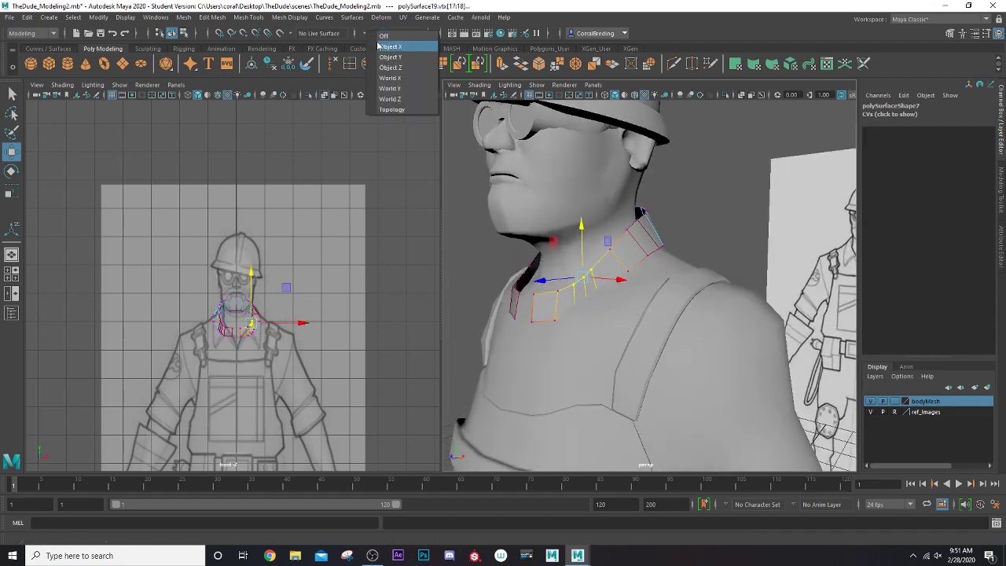
left_click(385, 44)
left_click_drag(582, 223, 570, 210)
Step: Turn off soft selection and pull the collar's lower front corner vertices outward and down to form pointed collar tips
left_click_drag(555, 264, 621, 318, "alt")
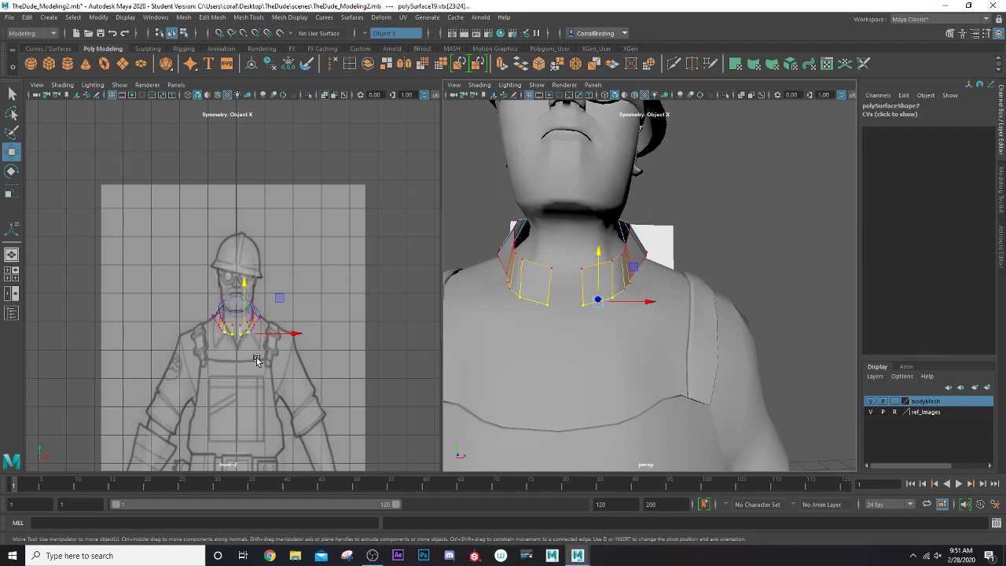
left_click(581, 304)
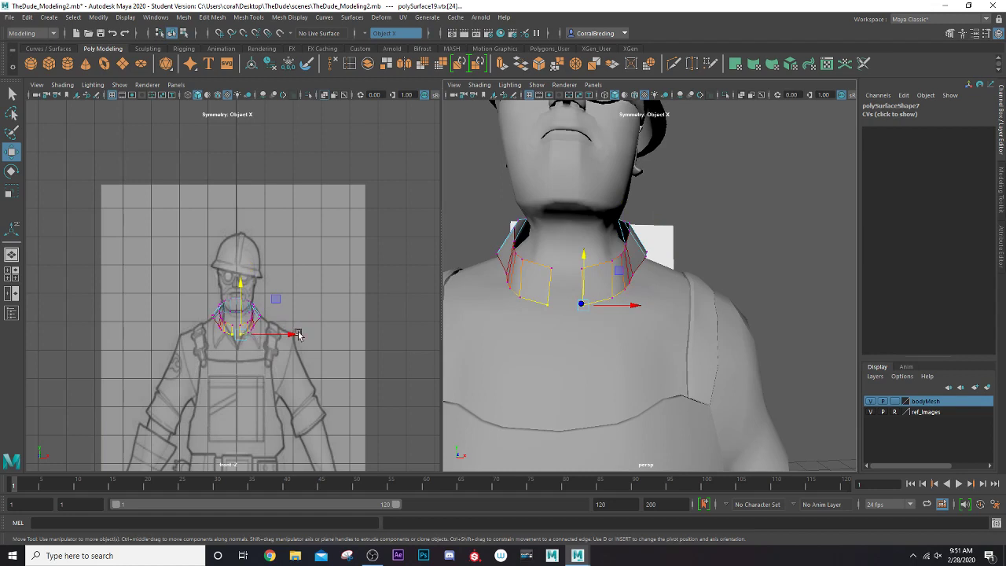
left_click_drag(634, 308, 665, 323)
key("ctrl+z")
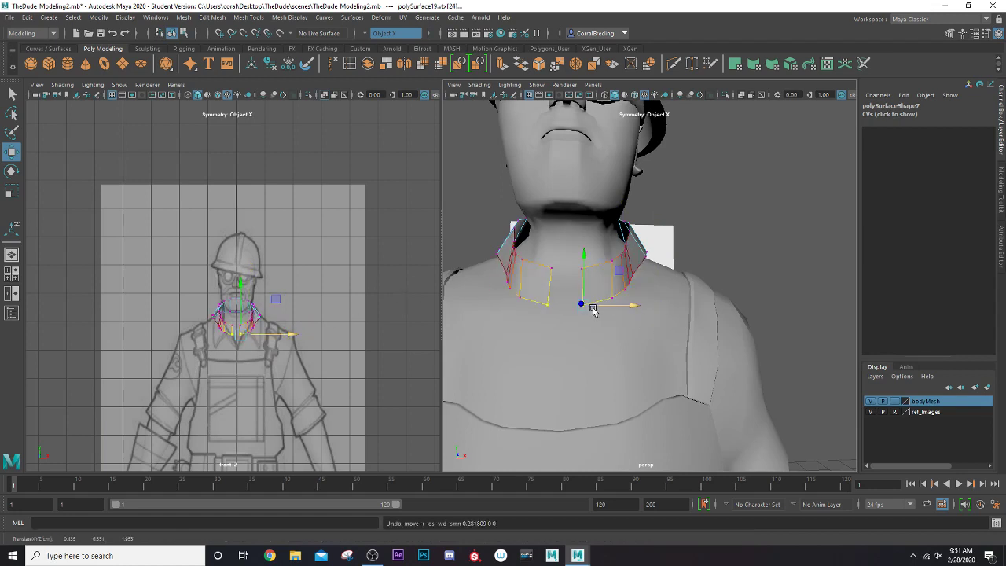
key("b")
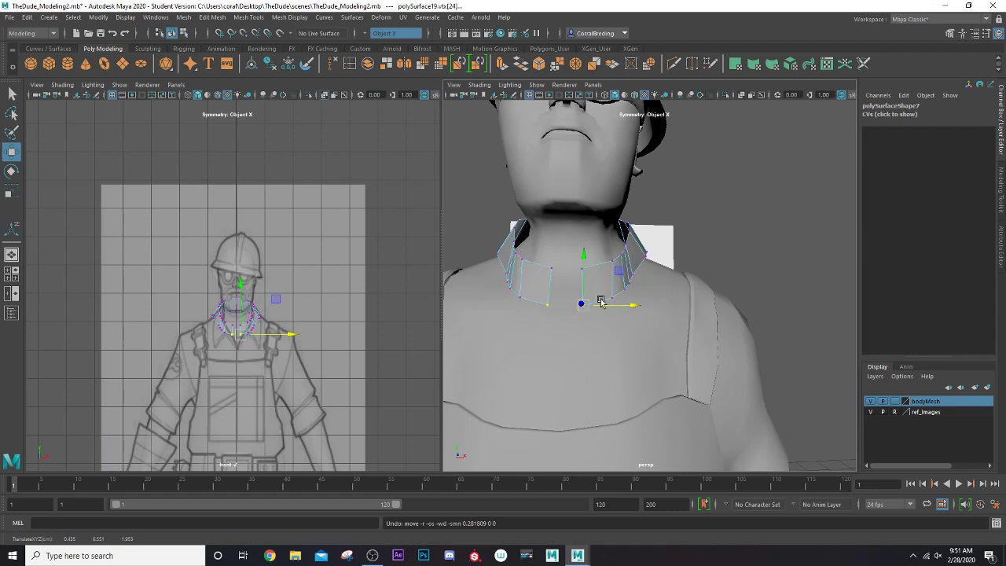
left_click_drag(601, 302, 561, 309)
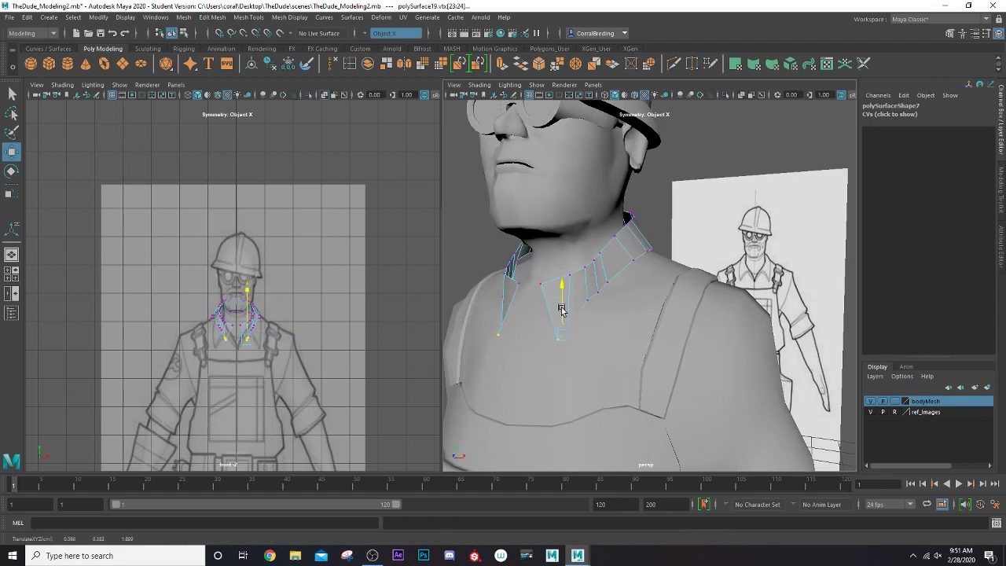
mouse_move(603, 342)
left_mouse_down()
mouse_move(624, 341)
mouse_move(539, 337)
mouse_move(596, 342)
left_mouse_up()
left_click_drag(565, 311, 567, 313)
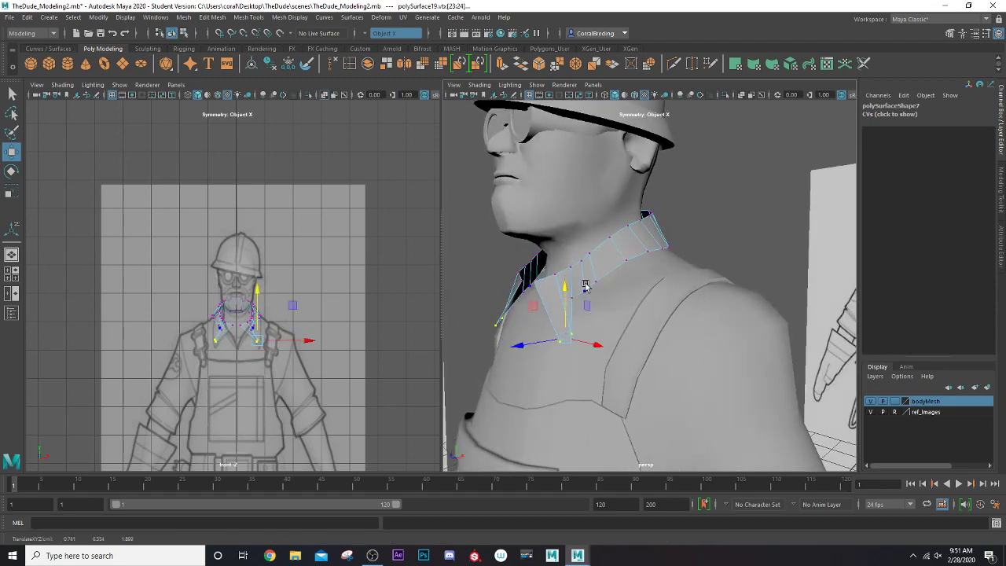
Step: Reposition the lower border vertices just behind each collar tip along X to even out the outline
key("ctrl+z")
key("ctrl+z")
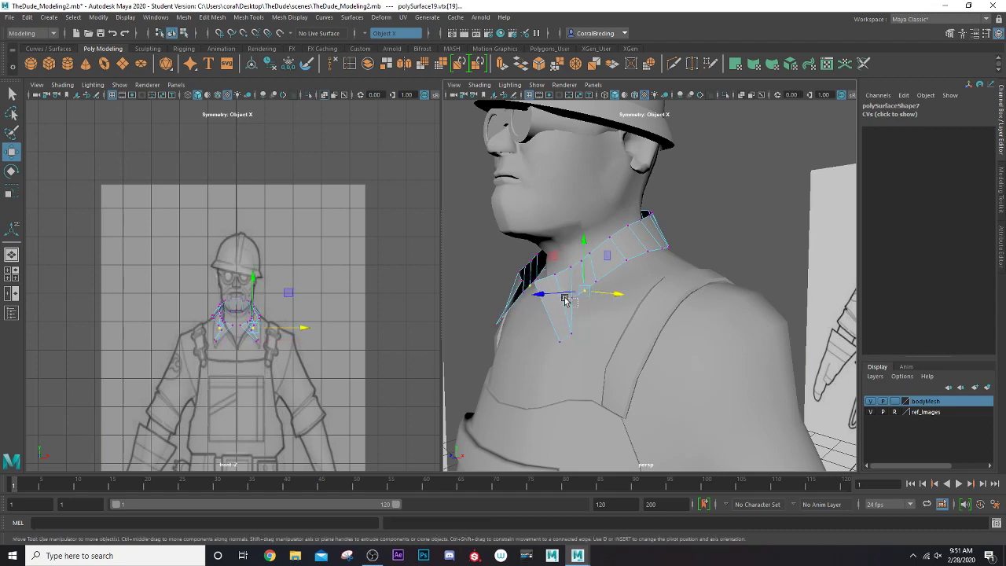
left_click(566, 297, "shift")
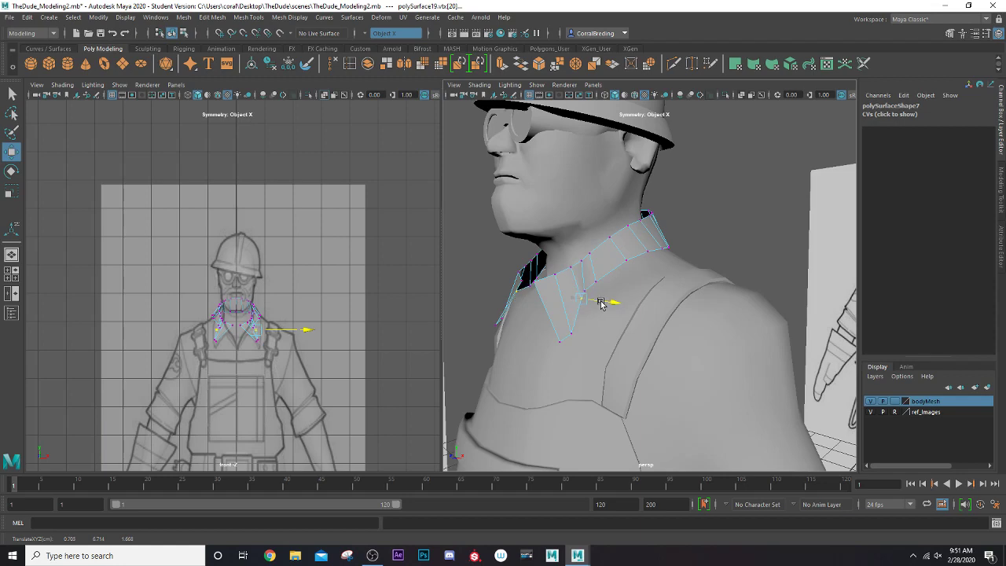
left_click_drag(579, 303, 613, 314, "alt")
Step: Select the two vertices at each collar tip in the front view and move them outward along X toward the reference
scroll(267, 346, "up", 6)
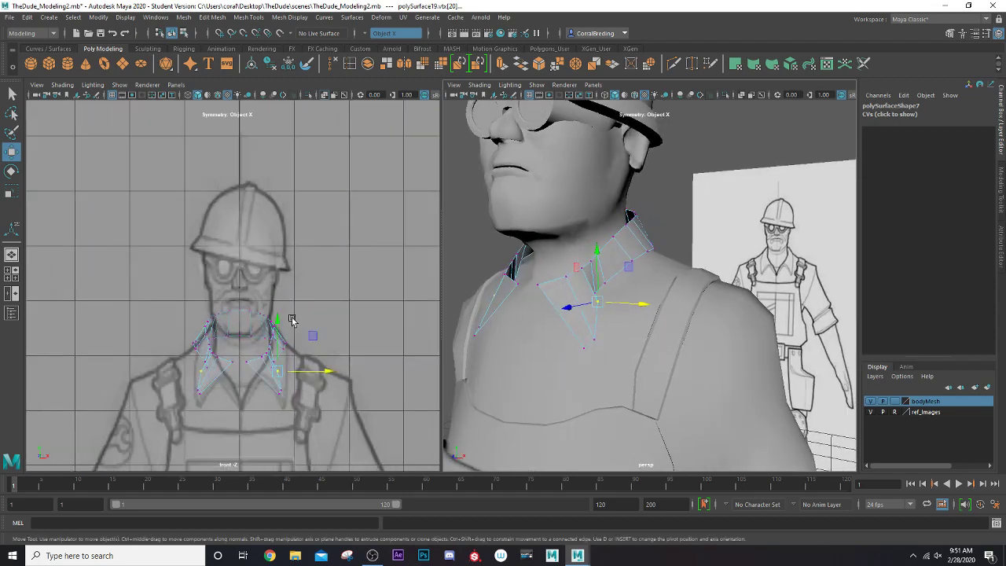
left_click(221, 319)
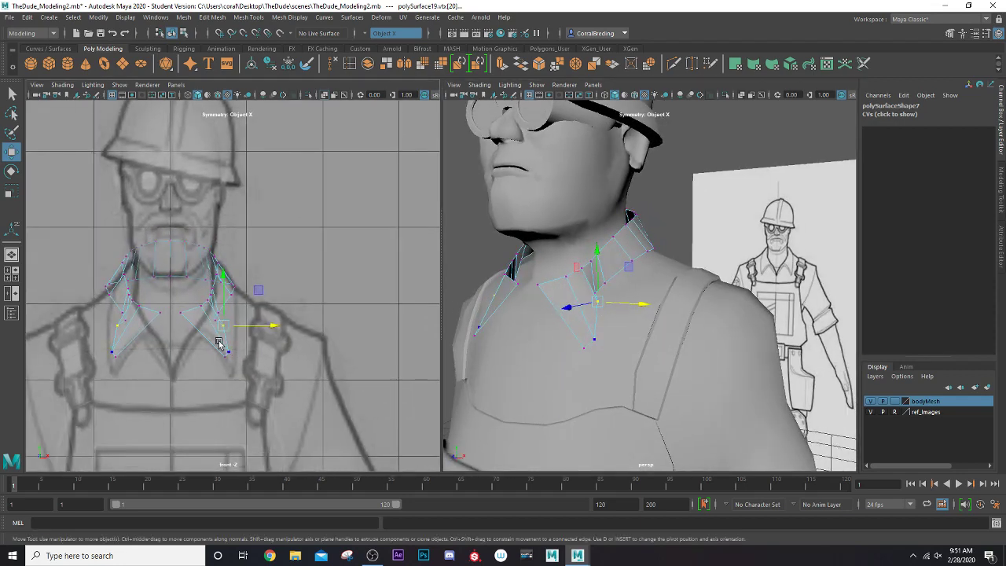
left_click_drag(218, 342, 281, 342)
Step: Move the lower border vertices behind the collar tips outward along X, working back toward the shoulders to match the reference outline
left_click_drag(617, 380, 573, 286, "alt")
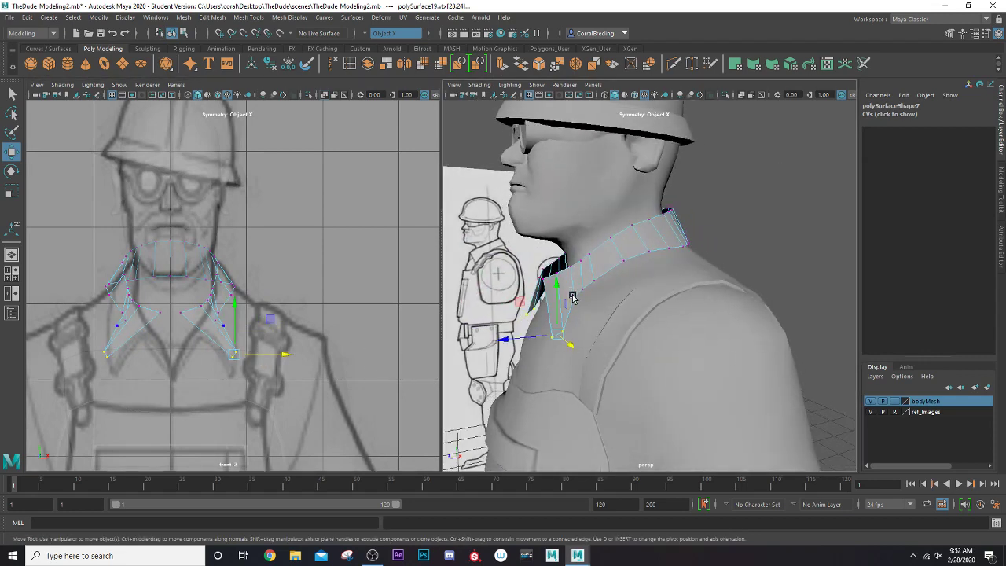
left_click(579, 296)
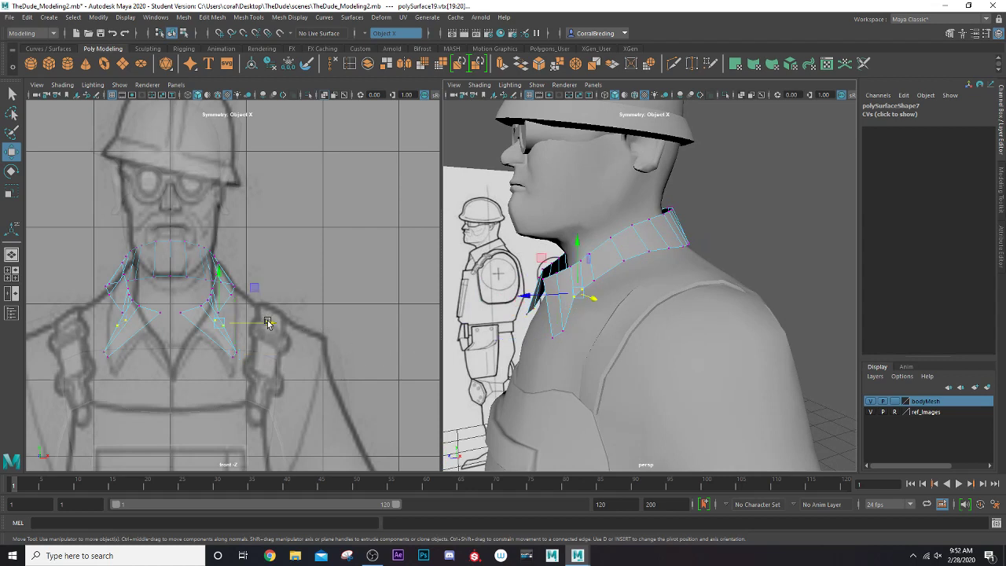
left_click_drag(267, 323, 277, 324)
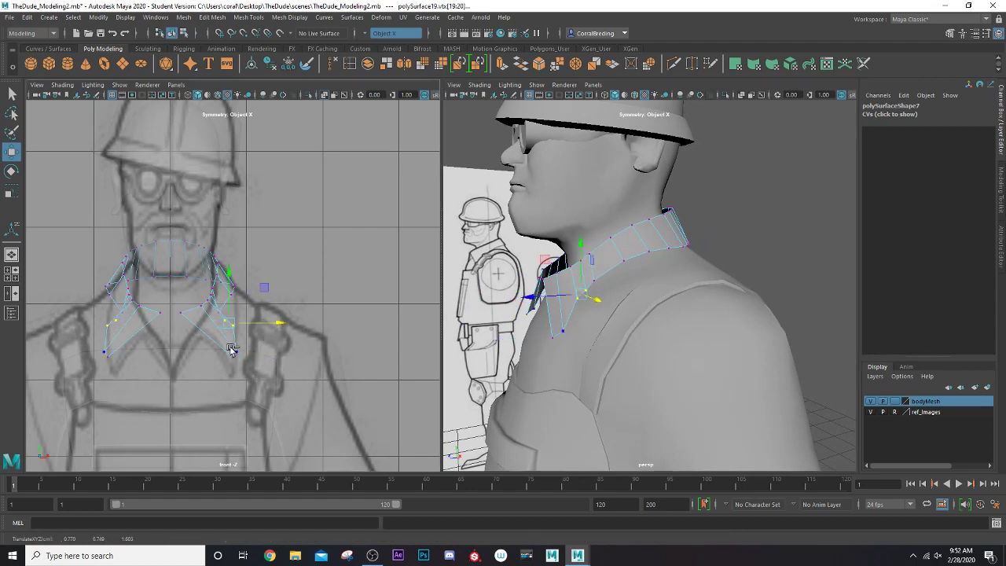
left_click_drag(211, 334, 277, 313, "ctrl")
left_click(217, 315)
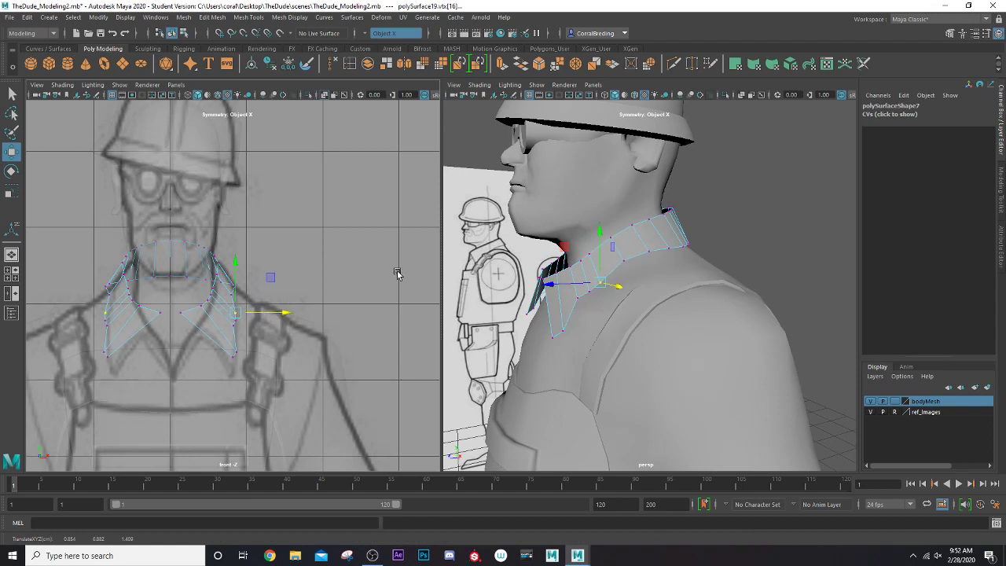
left_click(620, 260)
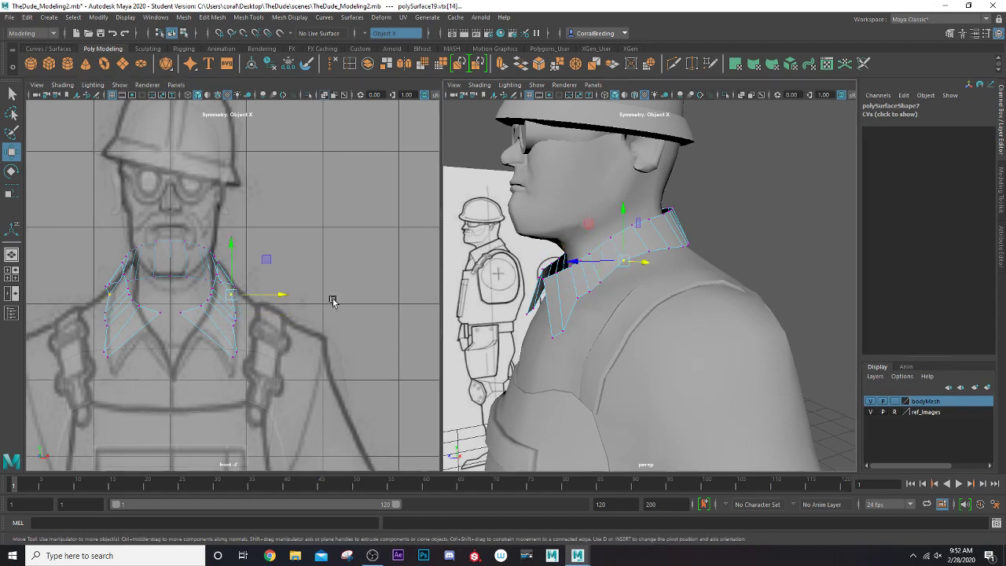
left_click_drag(280, 296, 285, 296)
Step: Move the upper front corner vertices of the collar down and outward to follow the reference neckline
left_click_drag(573, 258, 687, 277, "alt")
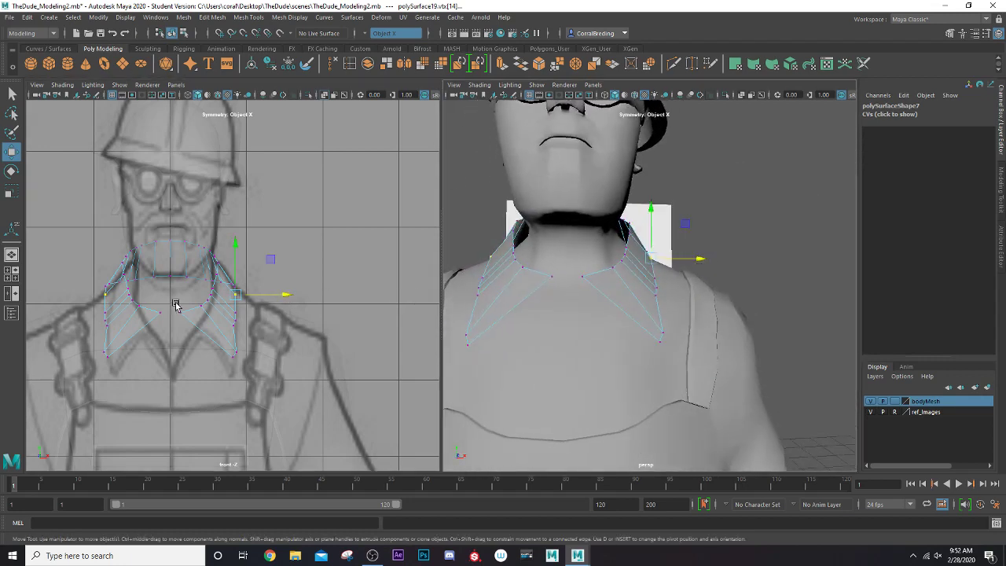
left_click_drag(176, 306, 203, 320)
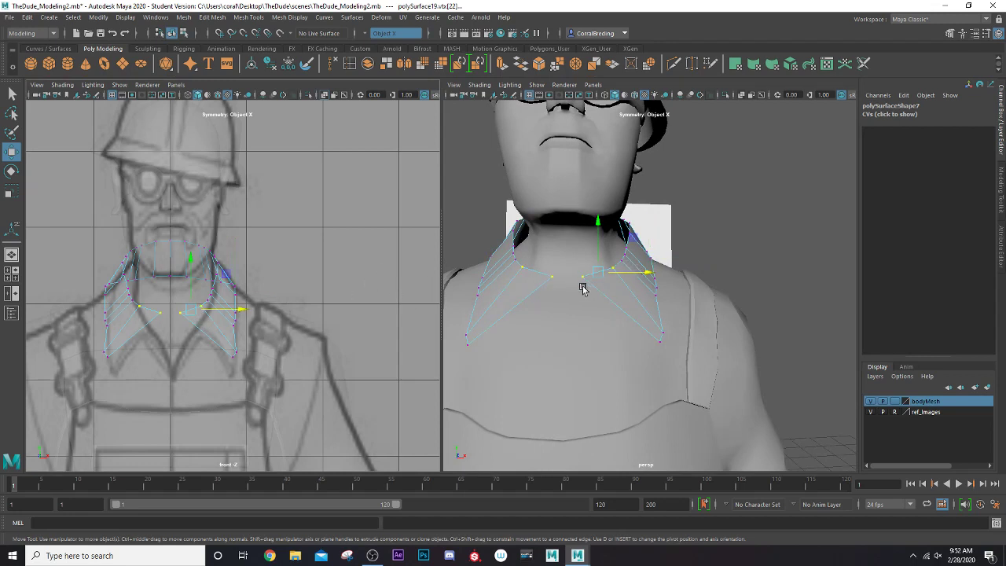
left_click_drag(582, 289, 626, 281)
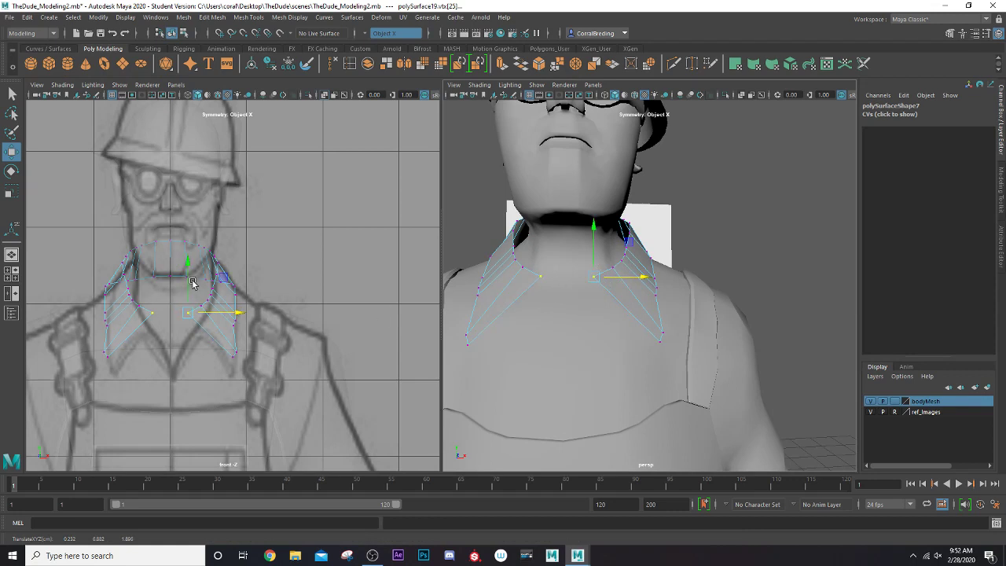
left_click_drag(192, 283, 190, 299)
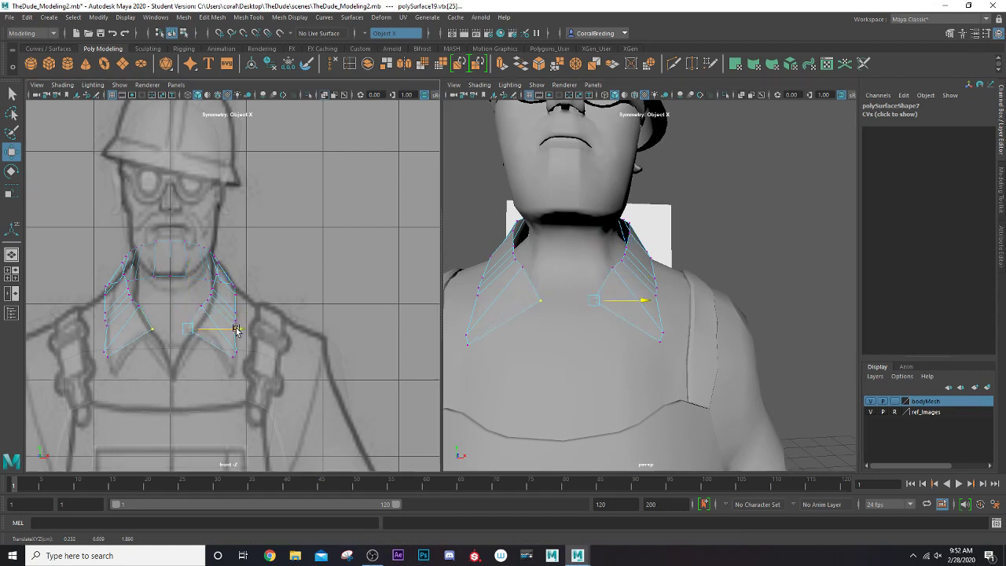
left_click_drag(236, 331, 253, 329)
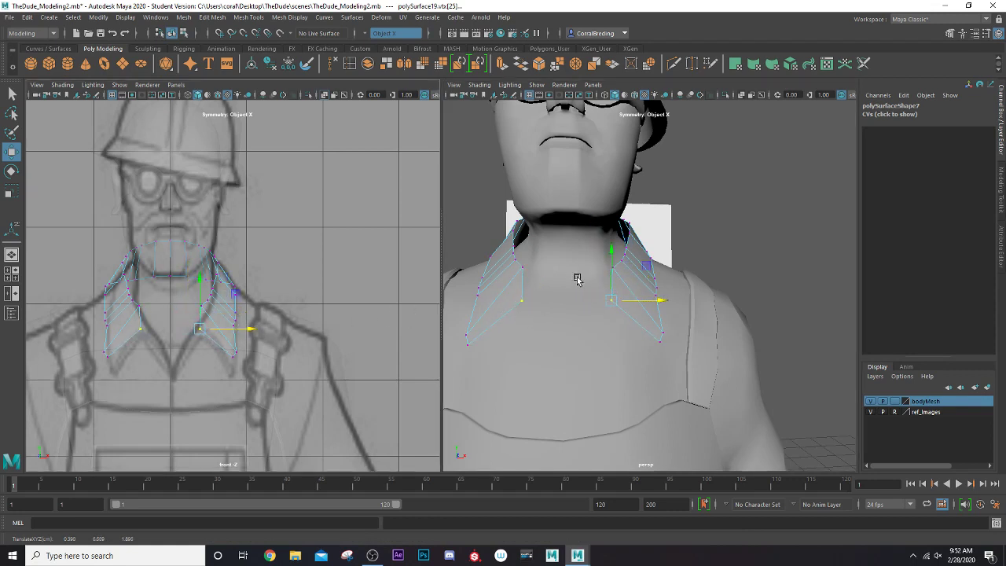
Step: Adjust the remaining inner border vertices along the neckline in height and along X to form a smooth curve
left_click_drag(580, 260, 620, 254)
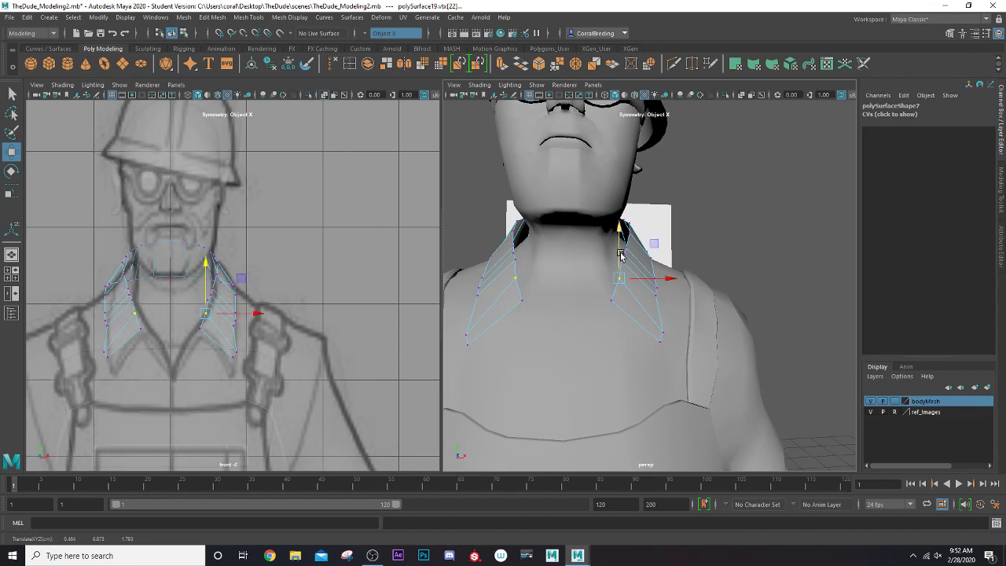
key("Up")
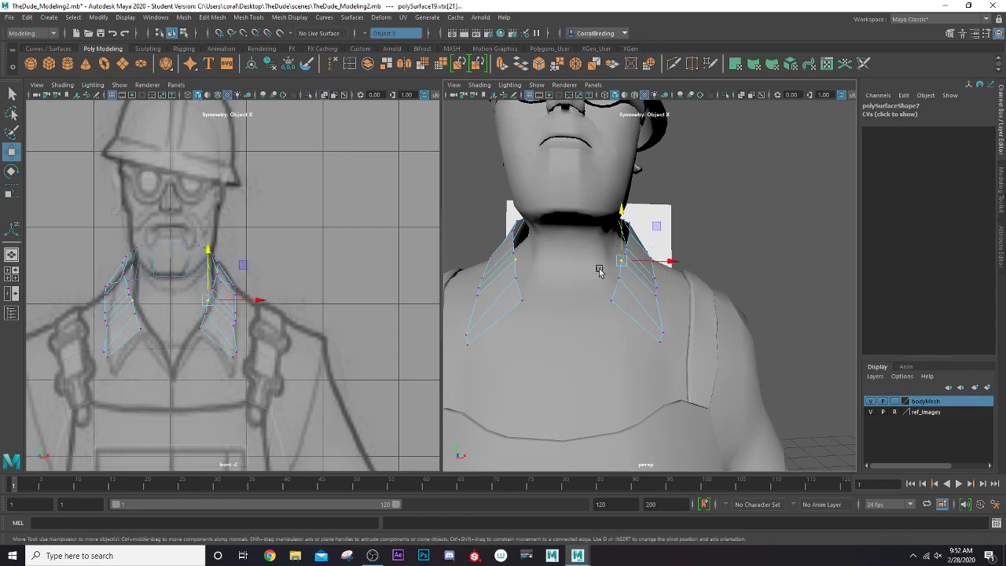
mouse_move(646, 262)
left_mouse_down()
mouse_move(648, 252)
mouse_move(566, 261)
mouse_move(649, 261)
left_mouse_up()
key("ctrl+z")
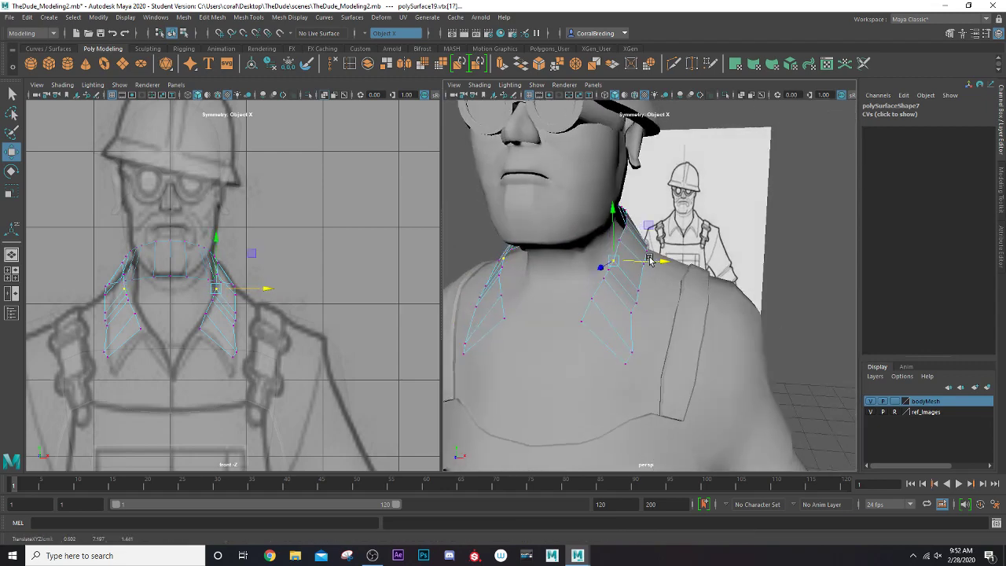
left_click(613, 248)
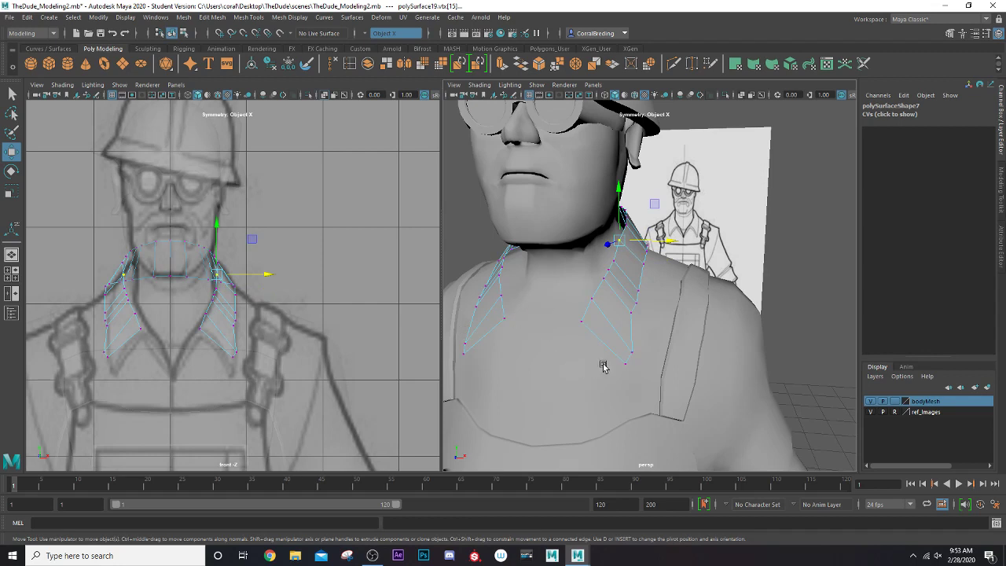
Step: Select the outermost vertex of each collar tip and move it down to sharpen the point
left_click(629, 354)
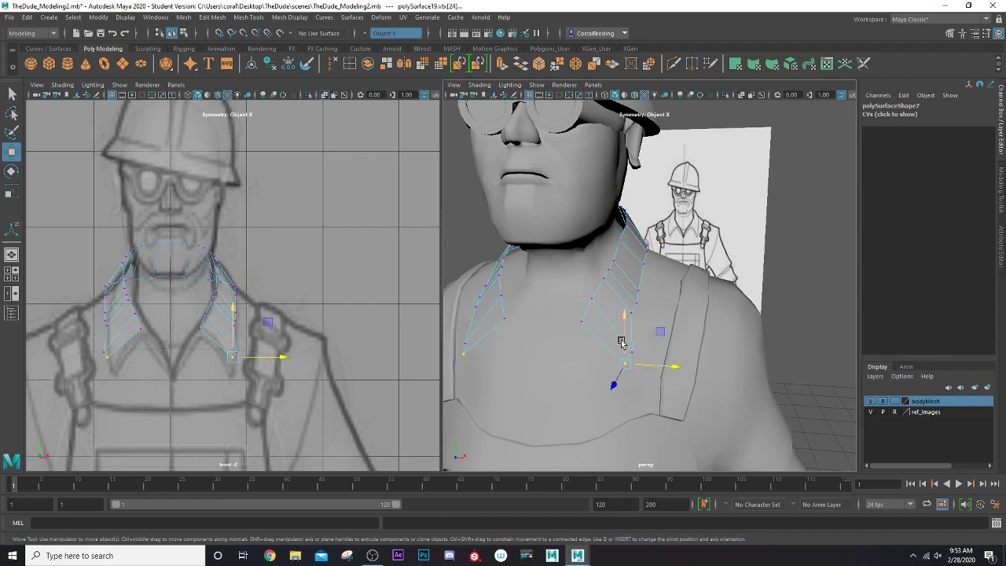
left_click_drag(621, 341, 662, 382)
Step: Select the collar mesh's border edges and limit the selection to the inner neckline edges running around the neck
left_click_drag(662, 382, 636, 328, "alt")
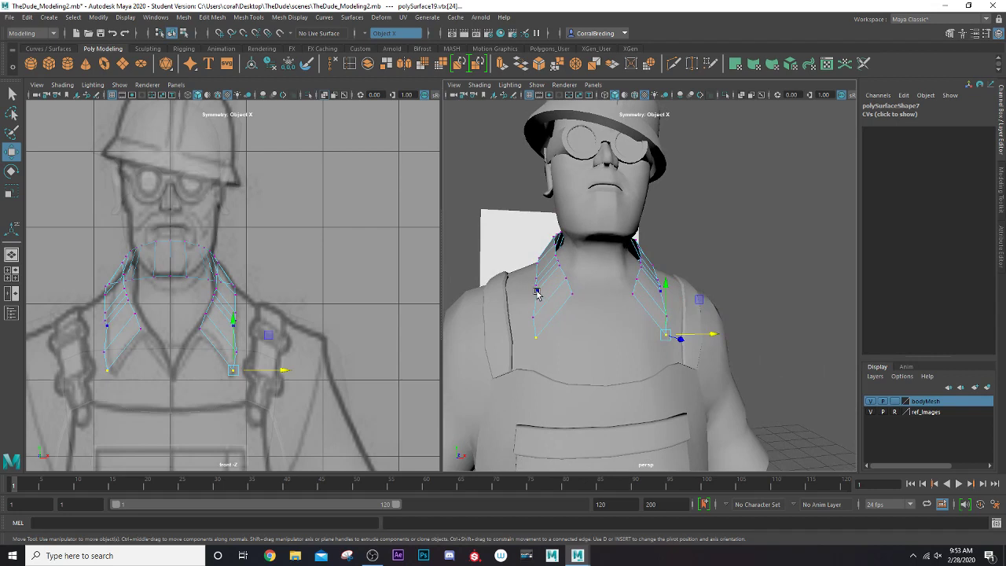
right_click_drag(543, 270, 544, 242)
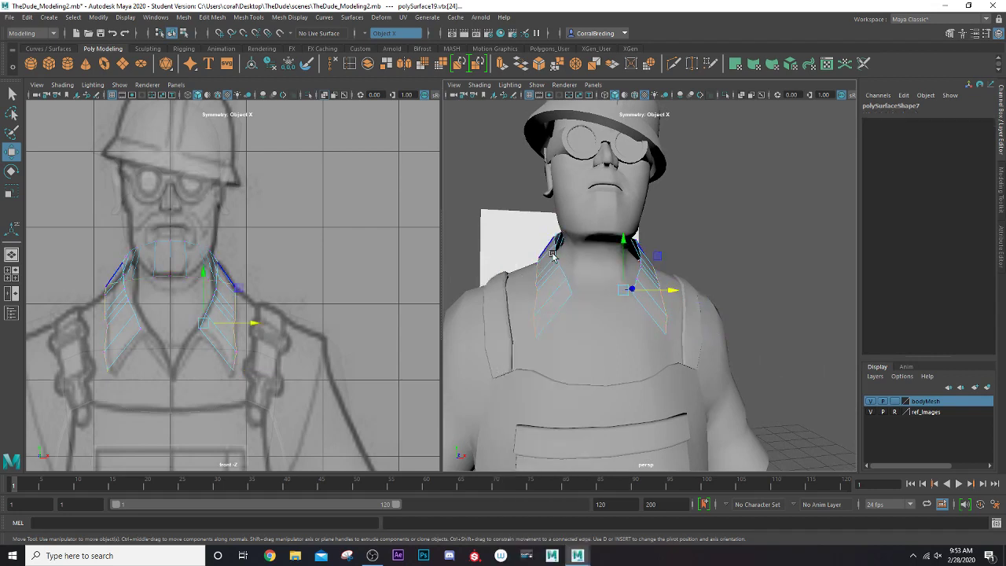
left_click(569, 283)
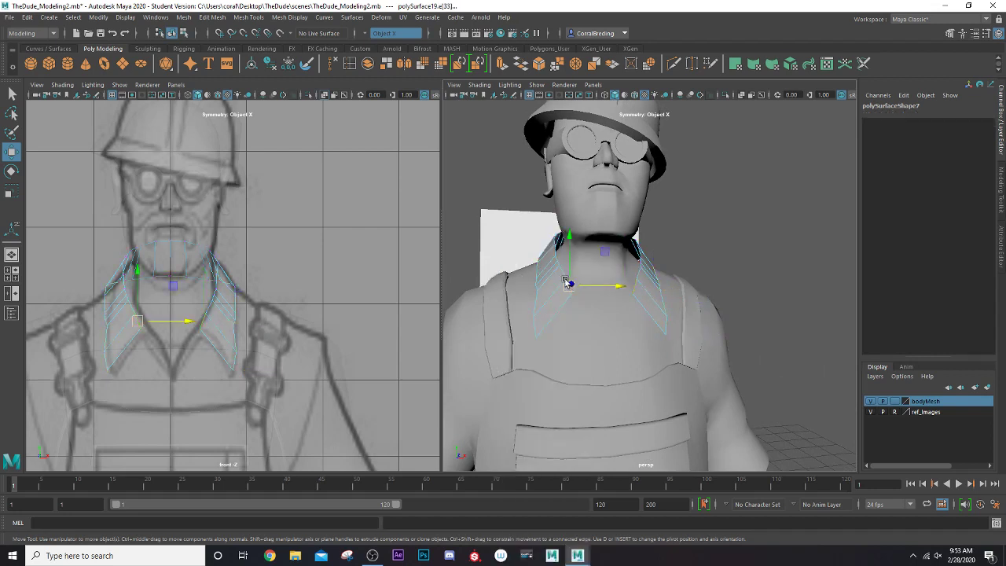
double_click(562, 273)
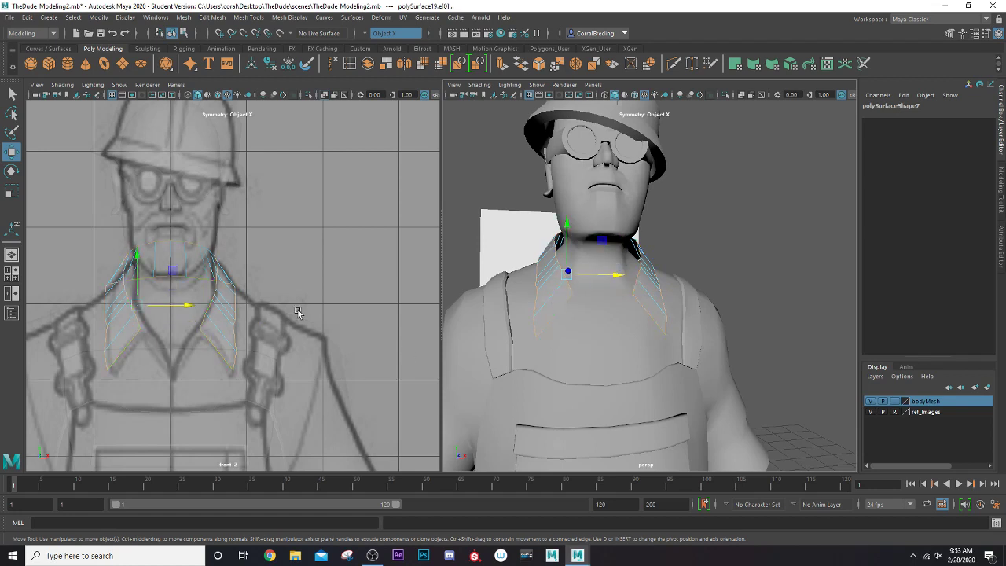
left_click_drag(530, 322, 521, 299, "alt")
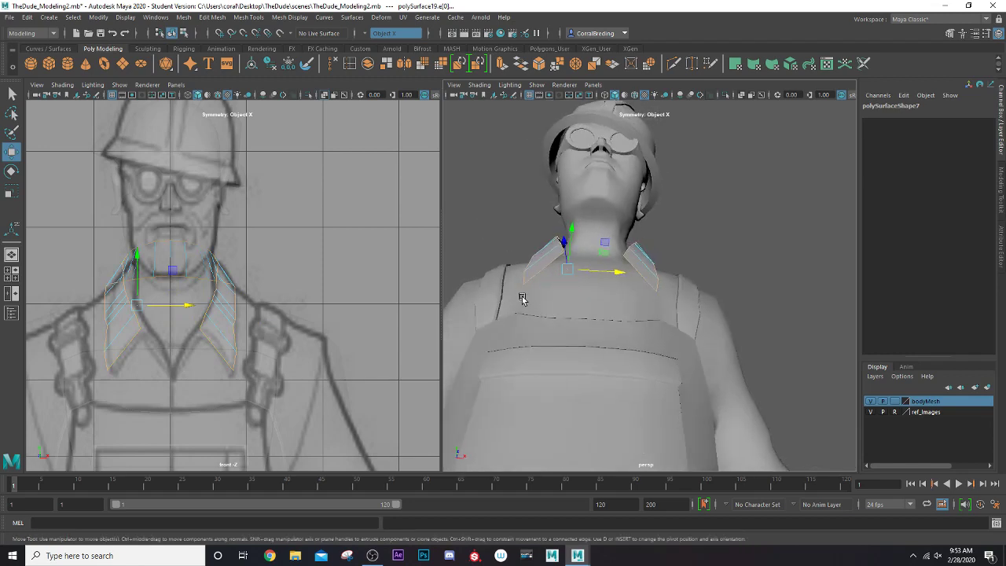
left_click_drag(507, 198, 675, 355, "alt")
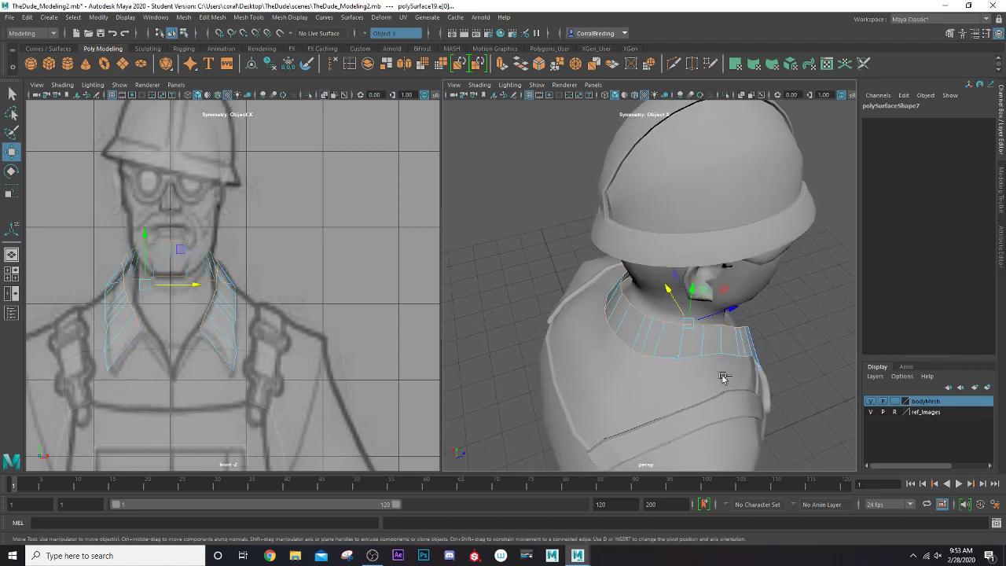
left_click_drag(723, 375, 658, 344, "alt")
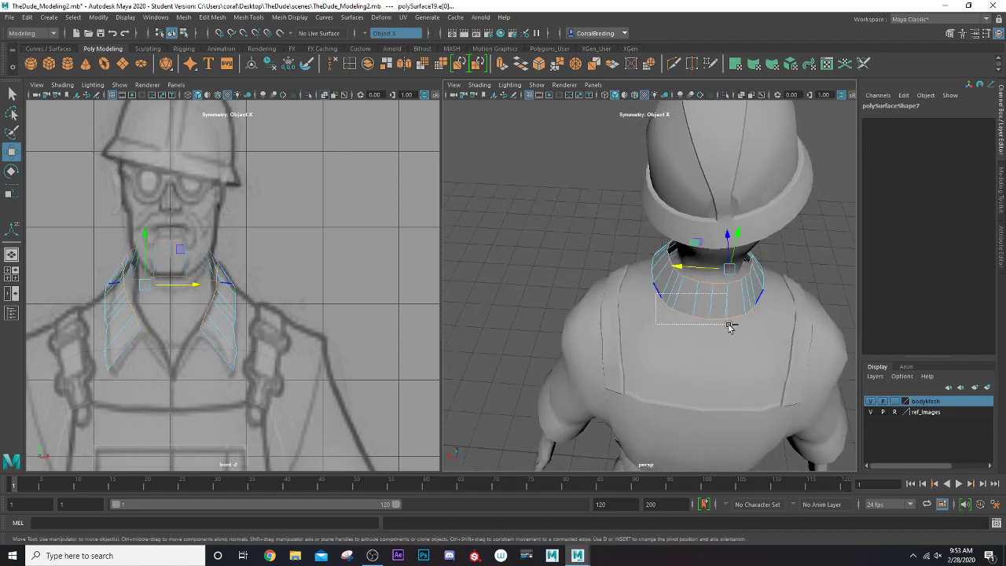
left_click_drag(767, 343, 511, 318, "alt")
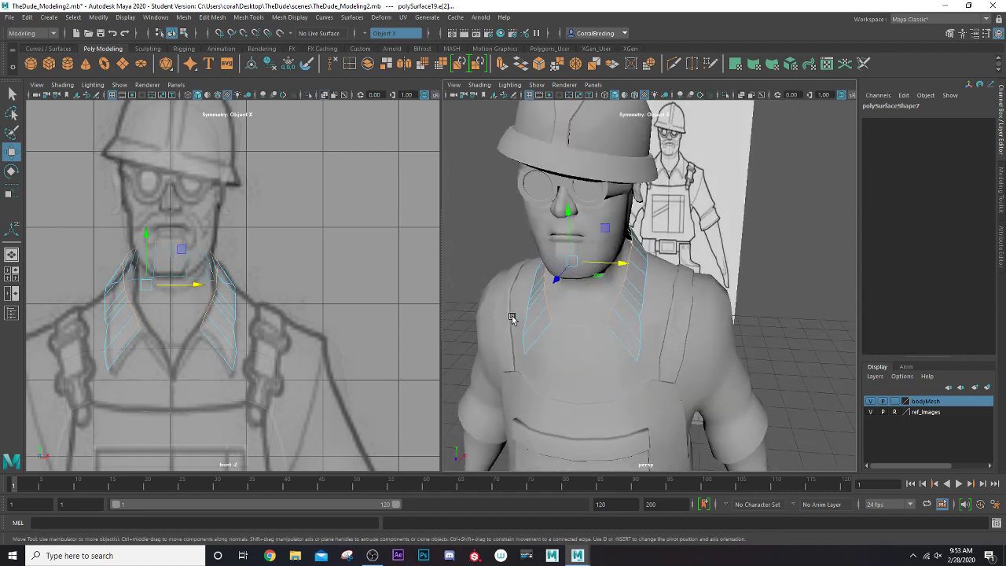
right_click_drag(509, 316, 542, 308, "alt")
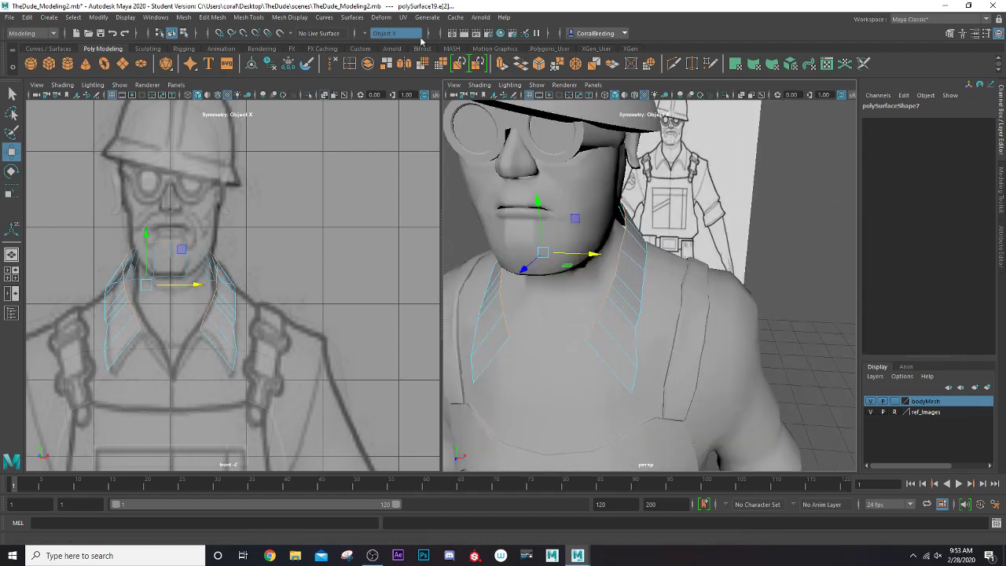
Step: Turn symmetry off and extrude the selected neckline edges slightly inward, with a Local Translate Z of about -0.052
left_click(374, 34)
left_click(381, 36)
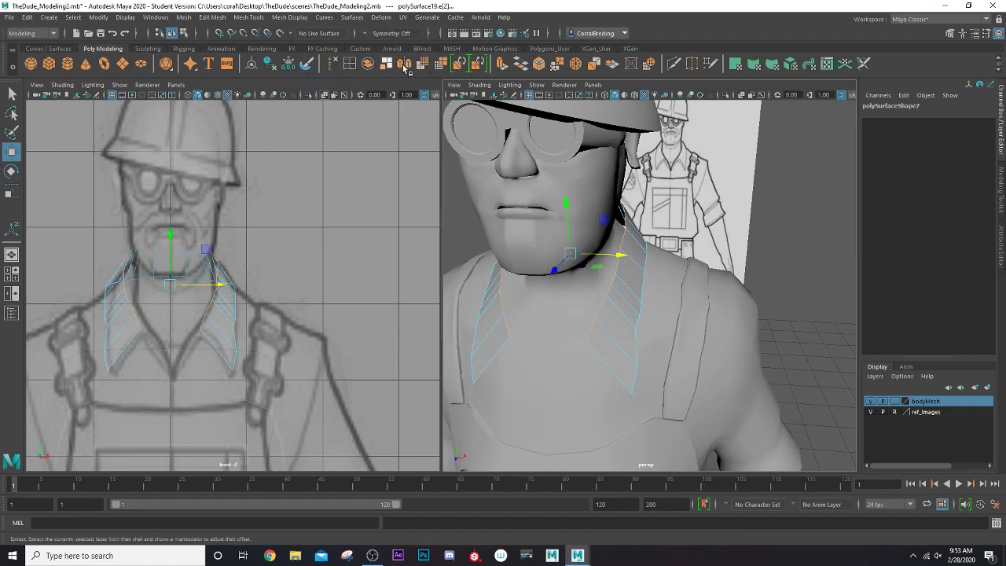
left_click(503, 66)
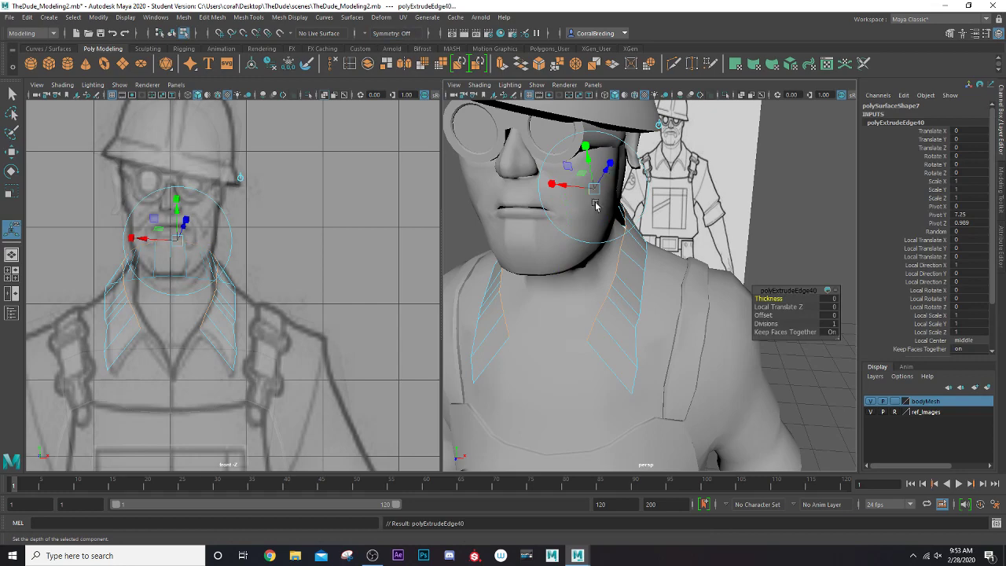
left_click_drag(595, 235, 516, 219, "alt")
left_click_drag(680, 180, 652, 193)
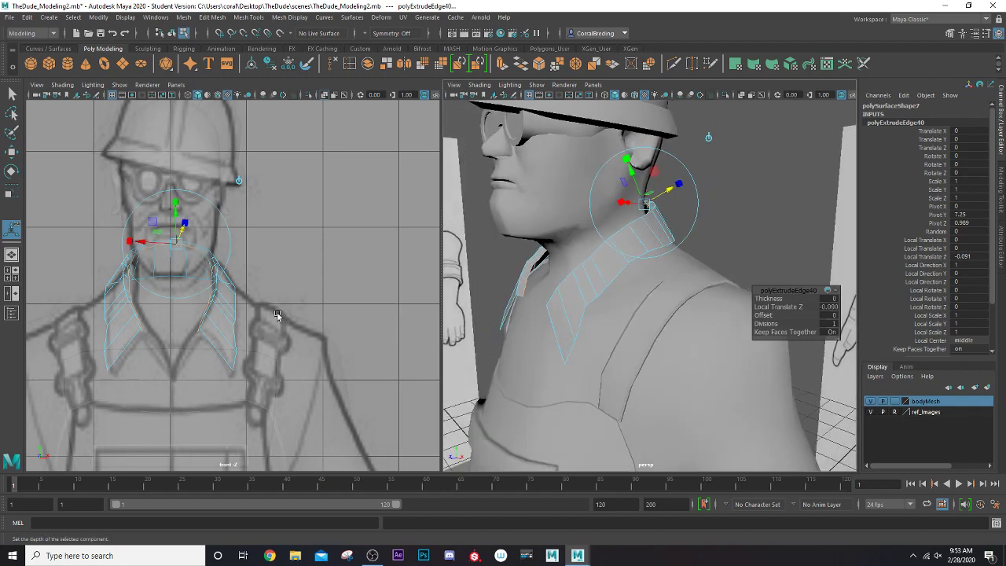
left_click_drag(217, 296, 236, 287, "alt")
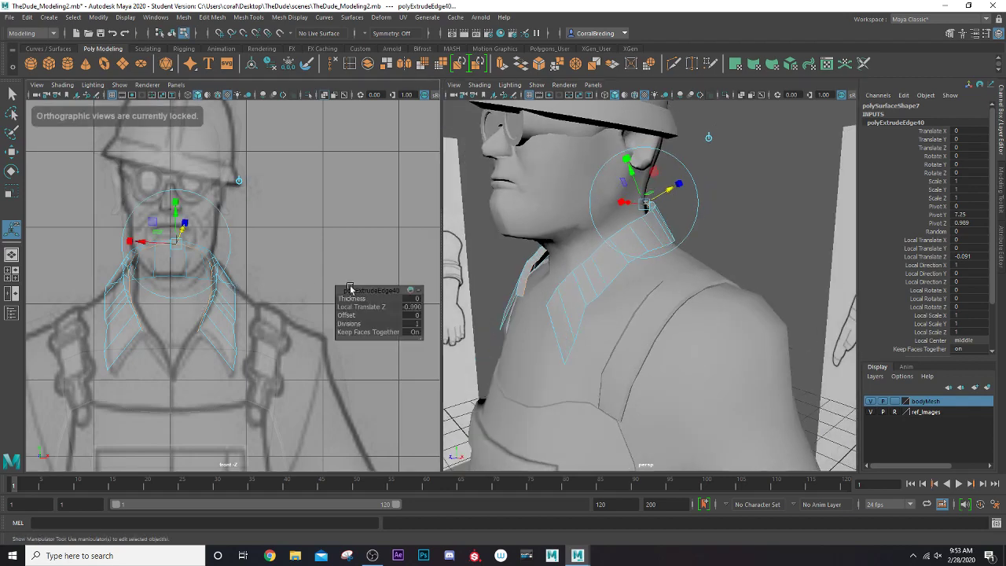
left_click_drag(610, 244, 618, 196, "alt")
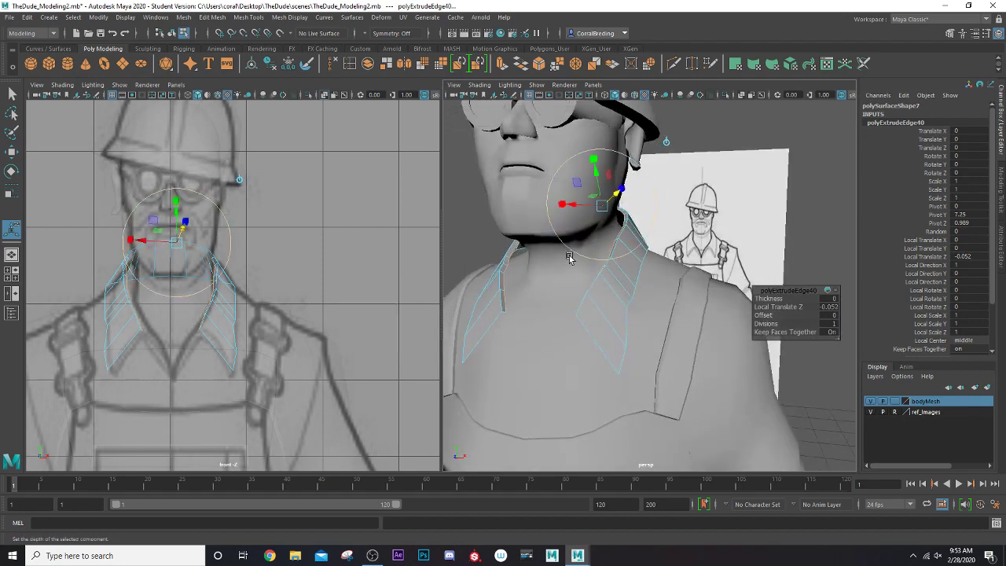
left_click_drag(569, 254, 573, 248, "alt")
Step: Extrude the neckline edges again with Local Translate Z -0.155, Translate Y -0.137 and a uniform scale of 0.767 to form the inner collar band
key("ctrl+e")
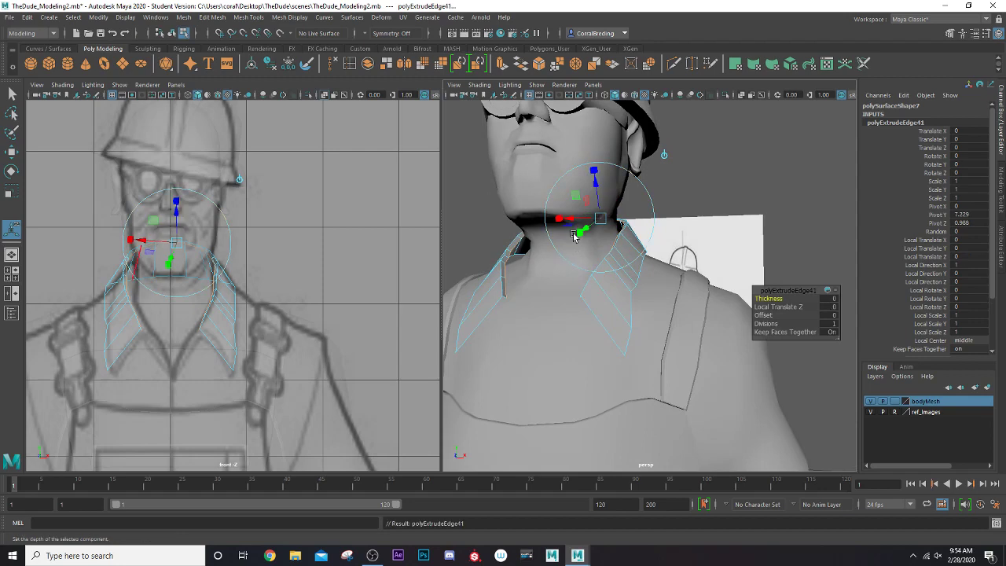
left_click_drag(596, 182, 598, 206)
left_click_drag(598, 206, 634, 192, "alt")
left_click(665, 147)
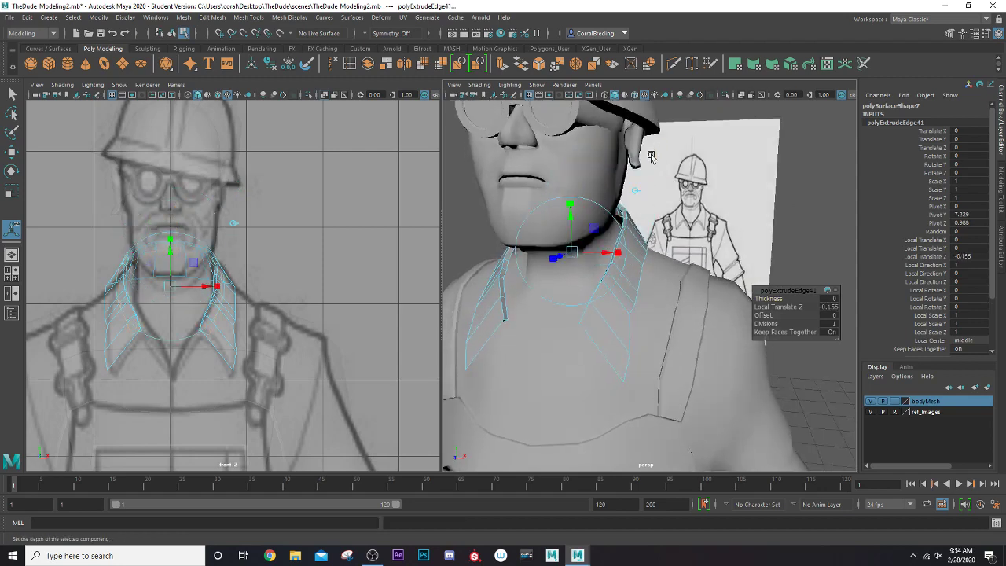
left_click_drag(571, 253, 575, 225)
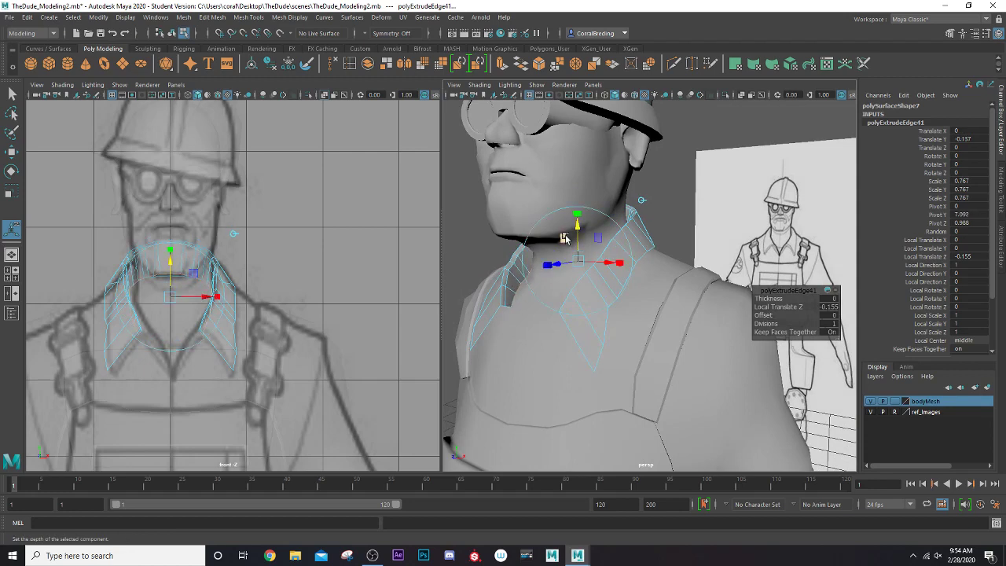
left_click_drag(556, 275, 525, 264, "alt")
left_click_drag(535, 259, 512, 250, "alt")
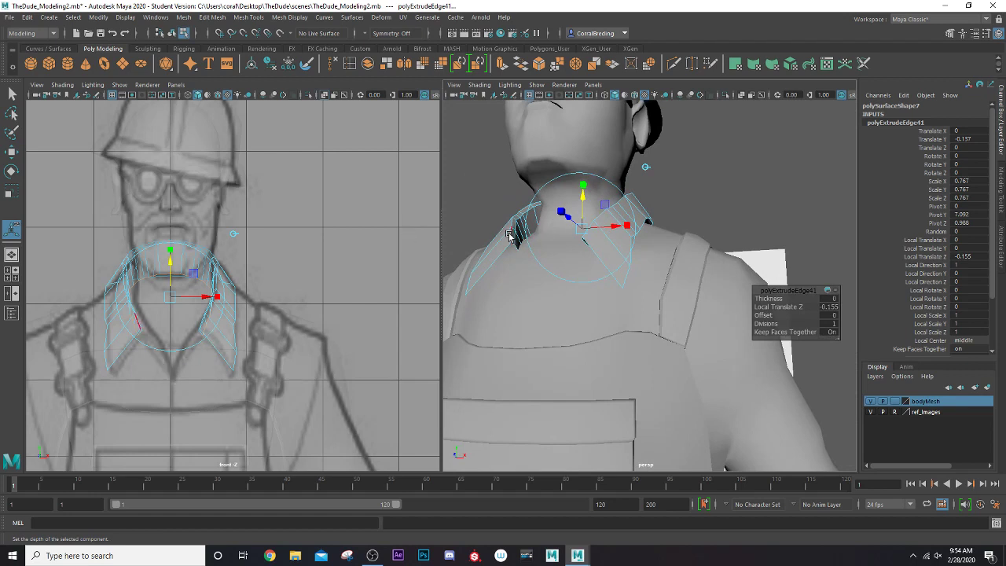
Step: Enable Object X symmetry and, using X-ray display, select the three frontmost vertices along the inner collar band's lower edge
mouse_move(509, 236)
right_mouse_down()
mouse_move(471, 234)
mouse_move(497, 236)
right_mouse_up()
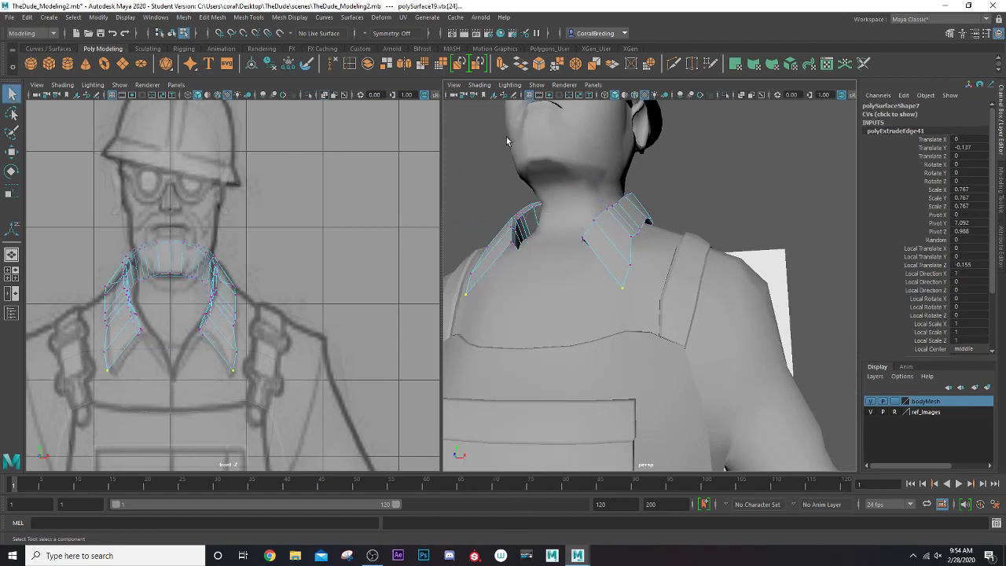
left_click(368, 38)
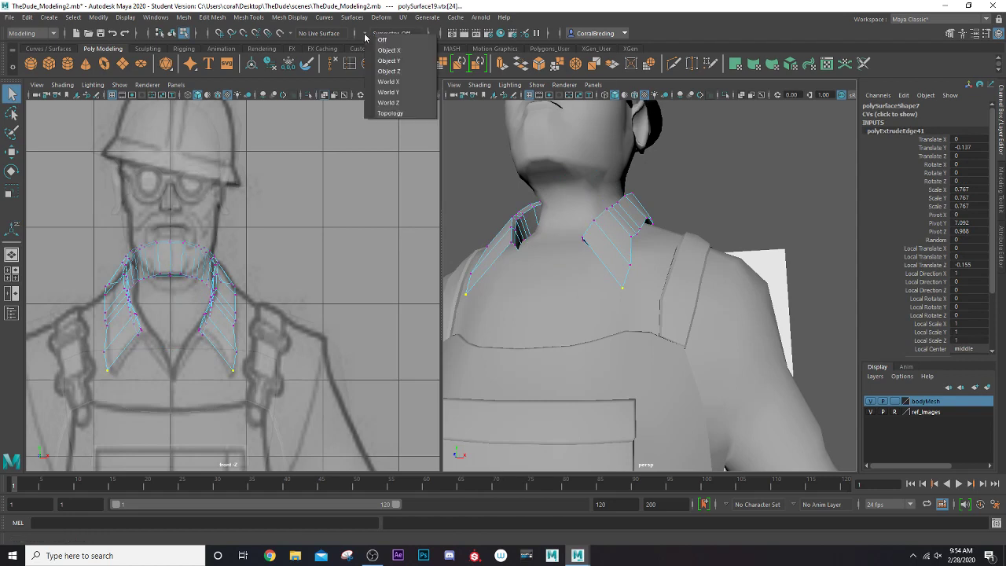
left_click(385, 47)
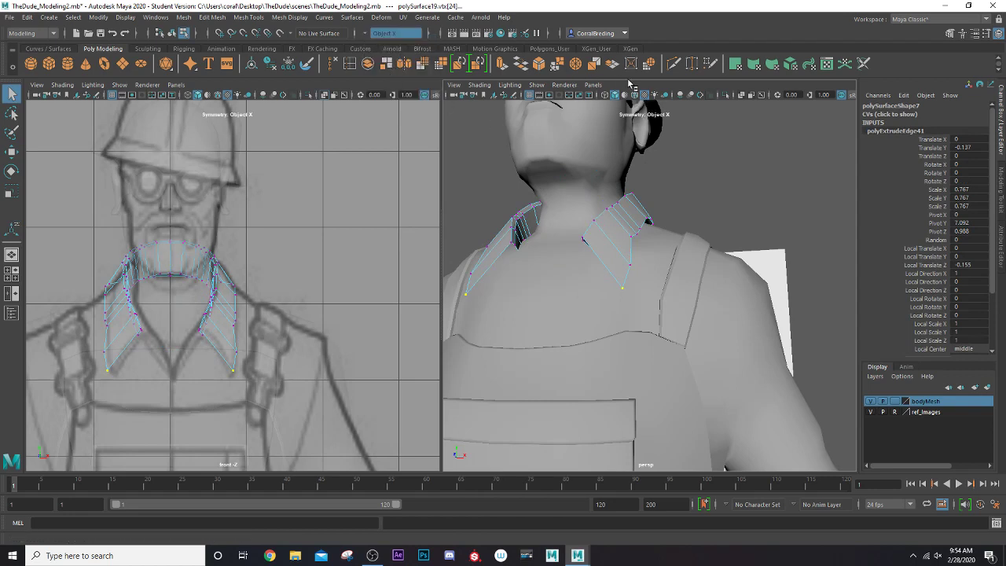
left_click(741, 95)
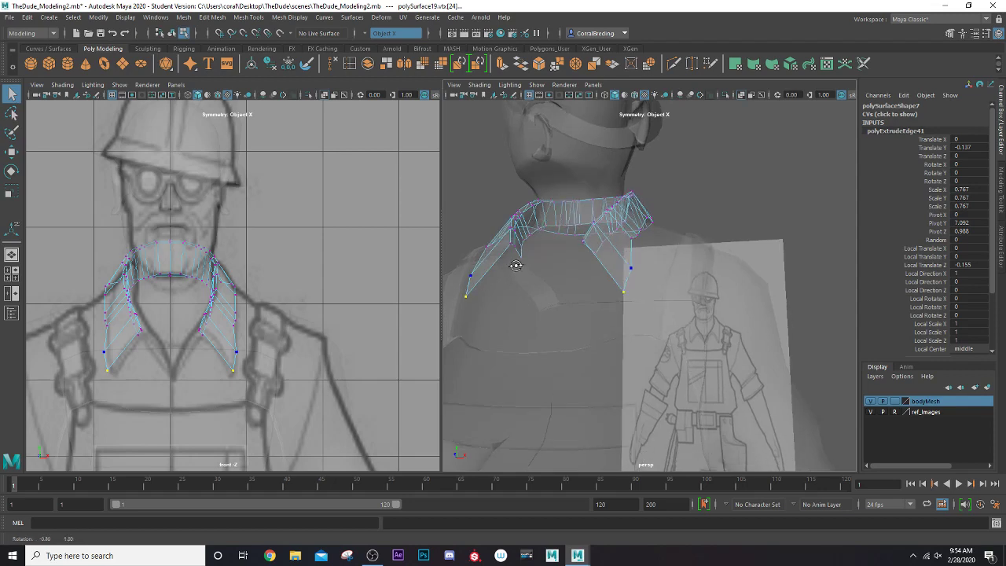
left_click_drag(513, 263, 523, 211, "alt")
left_click(519, 258)
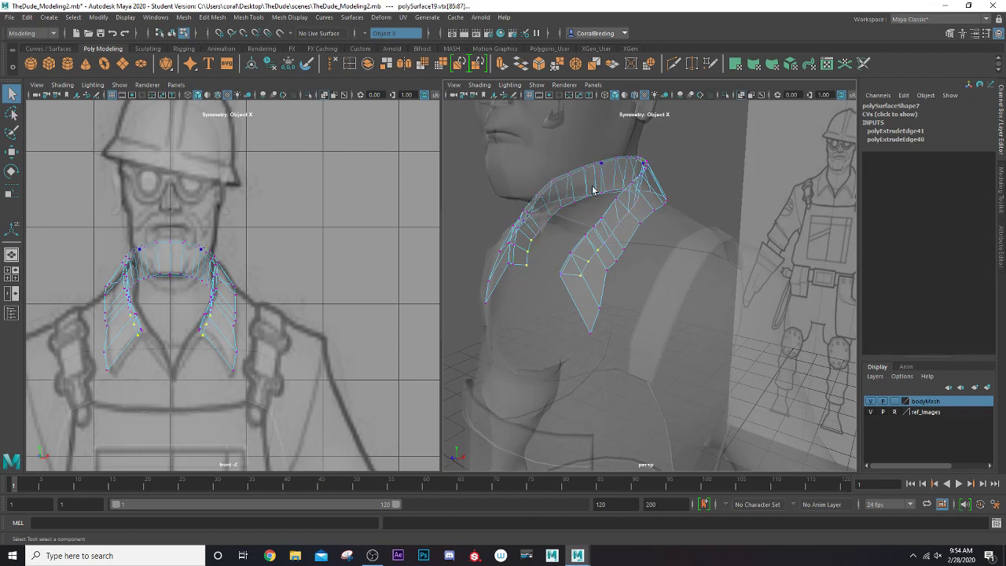
left_click(745, 96)
Step: Move the selected front vertices of the inner collar band down and forward along Z
left_click_drag(668, 205, 598, 226, "alt")
key("w")
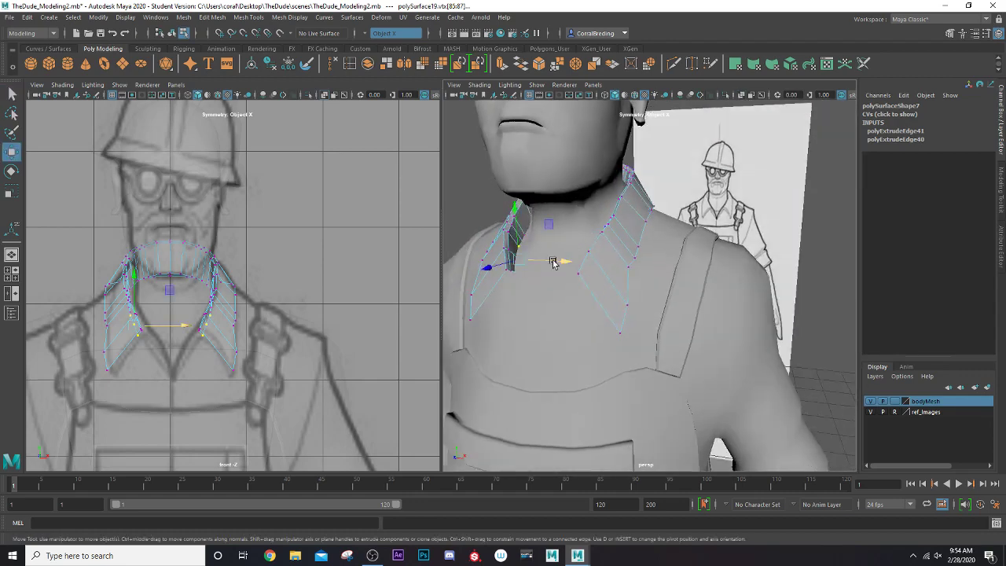
left_click_drag(494, 270, 479, 270)
key("ctrl+z")
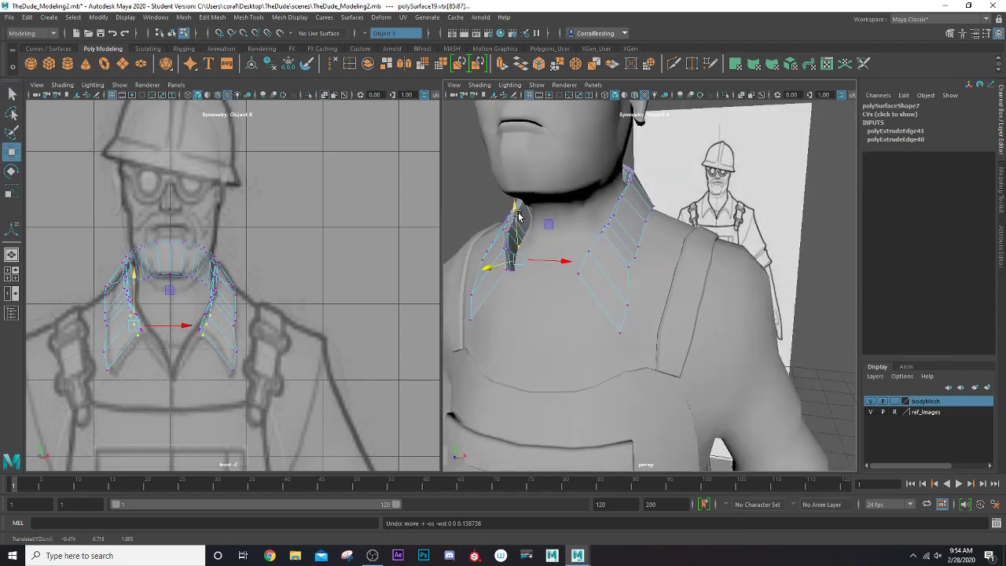
left_click_drag(512, 211, 515, 227)
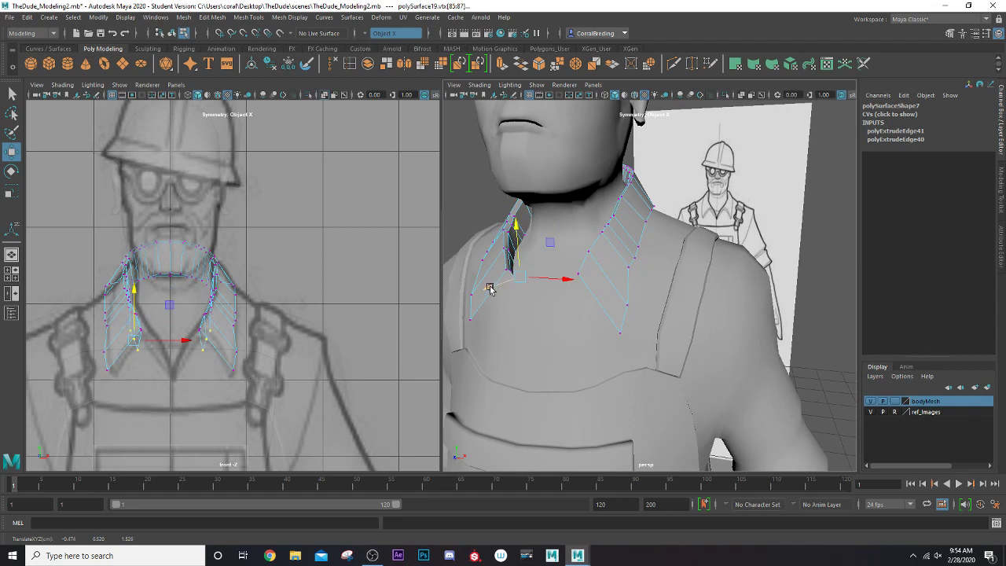
left_click_drag(491, 289, 541, 285)
Step: Scale the selected inner band vertices flat along X, and move them inward toward the center of the neck
key("r")
key("ctrl+z")
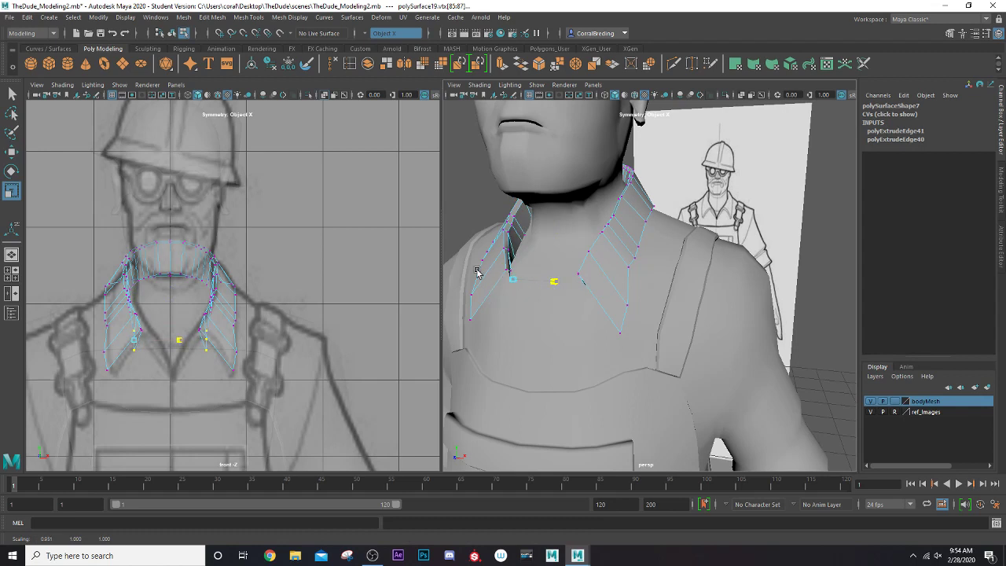
left_click_drag(477, 272, 649, 142)
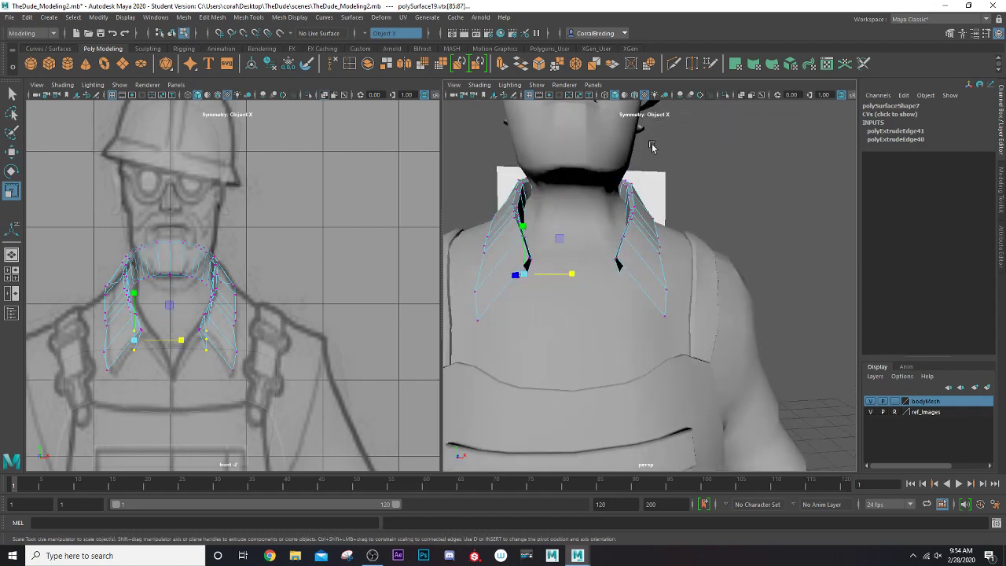
key("w")
left_click_drag(578, 273, 542, 303)
Step: Move the lowest front vertex pair of the inner band inward along X and forward along Z, with X-ray display turned off
left_click_drag(550, 260, 519, 267, "alt")
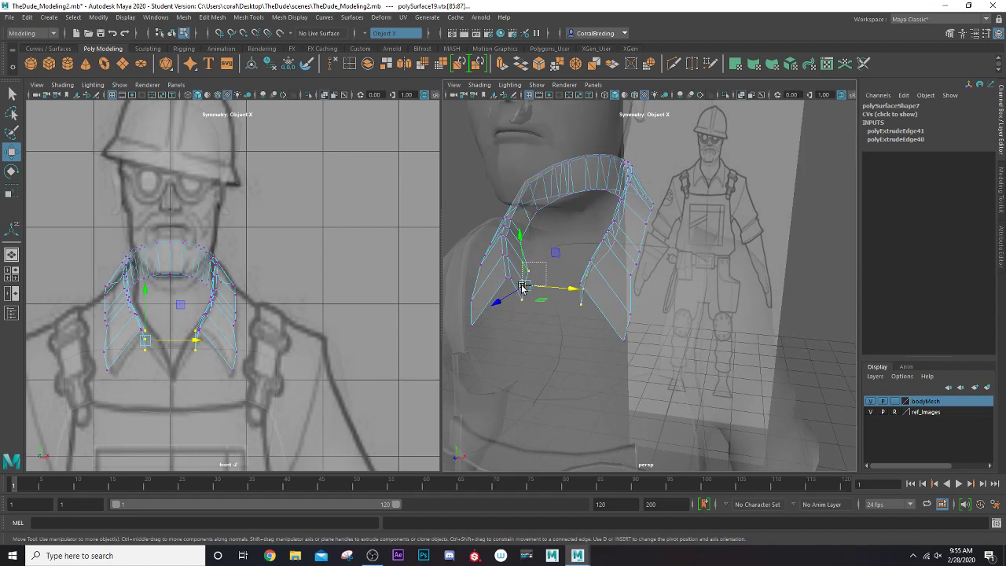
left_click_drag(521, 288, 522, 288)
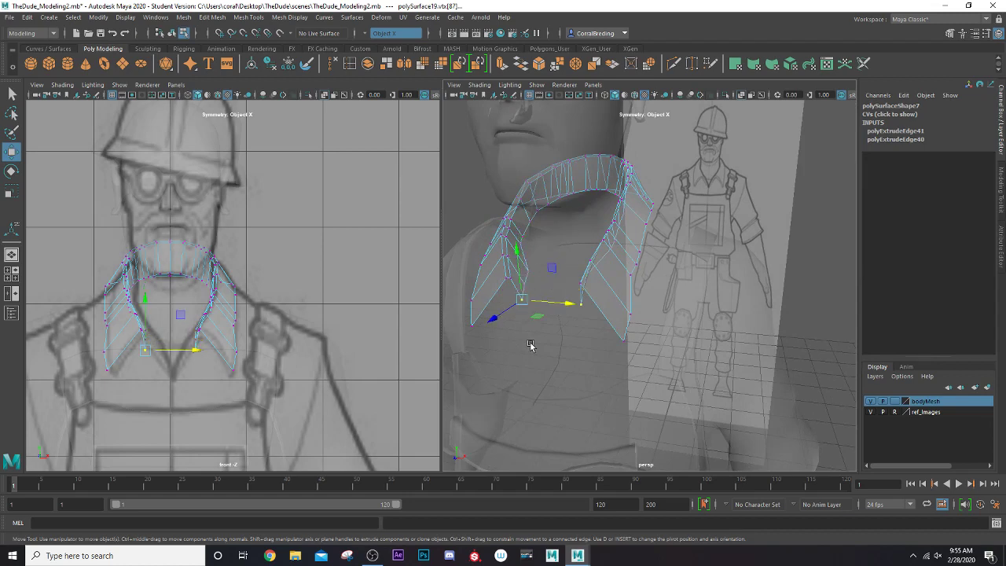
left_click_drag(569, 315, 585, 308)
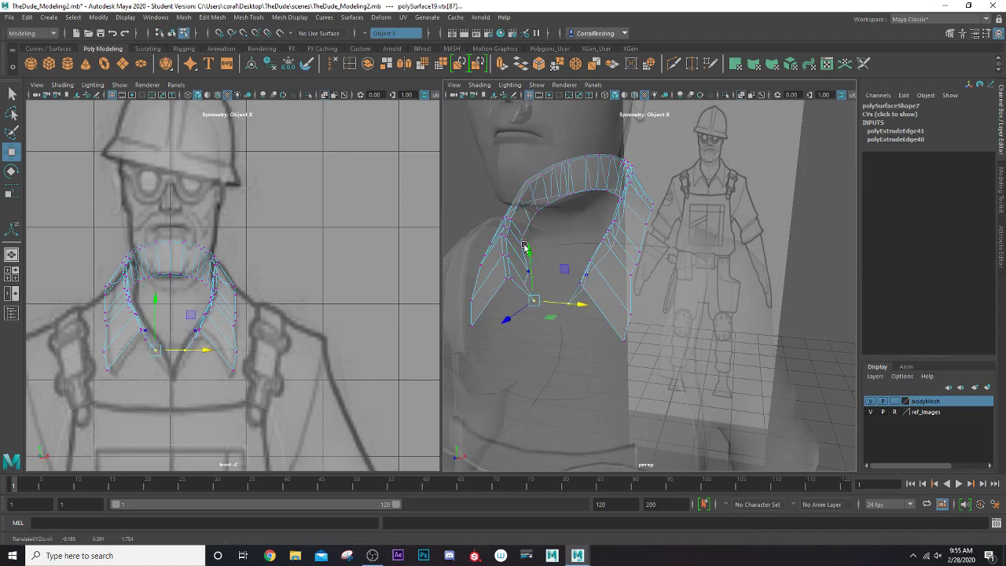
left_click(742, 95)
left_click_drag(511, 315, 493, 336)
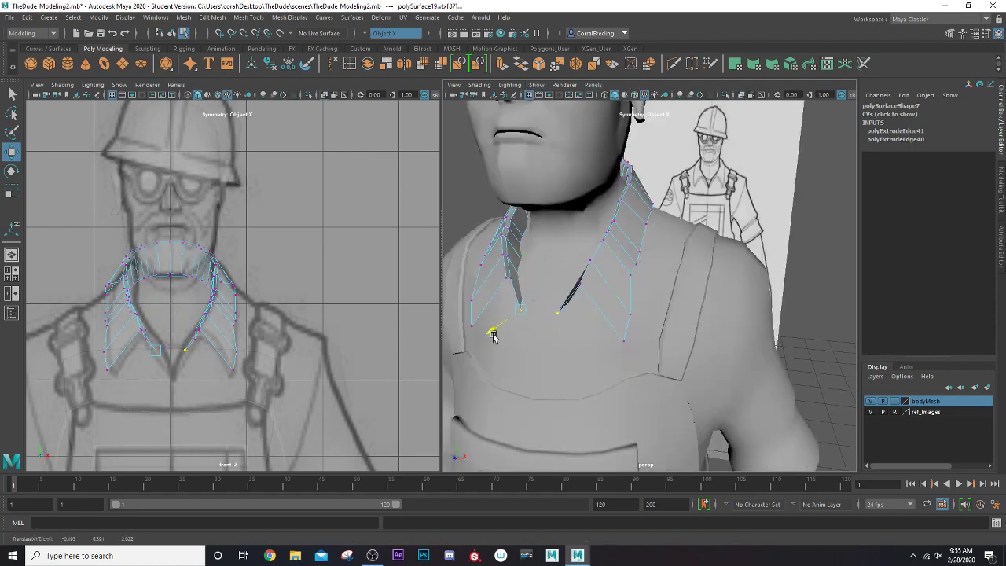
left_click_drag(548, 315, 526, 313, "alt")
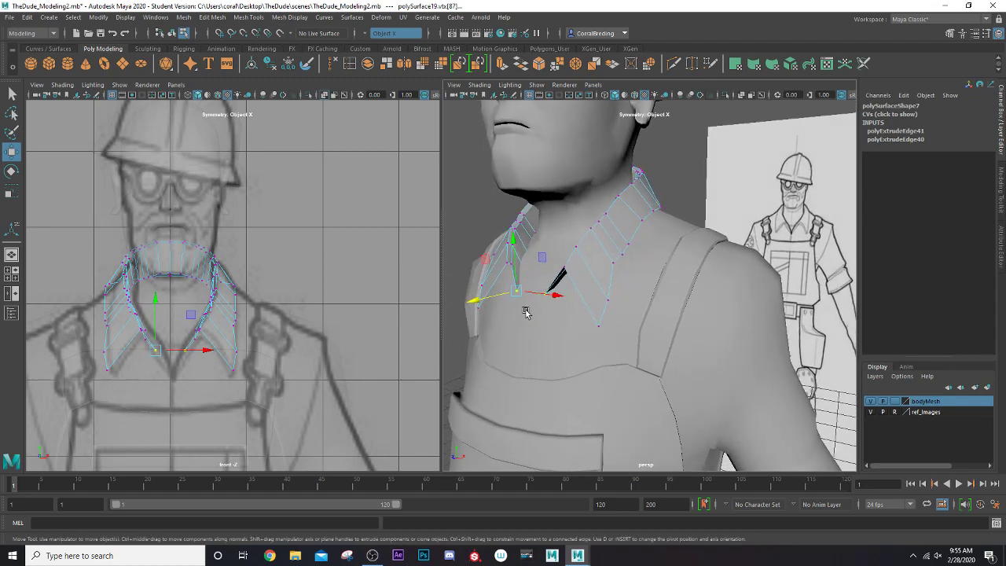
key("r")
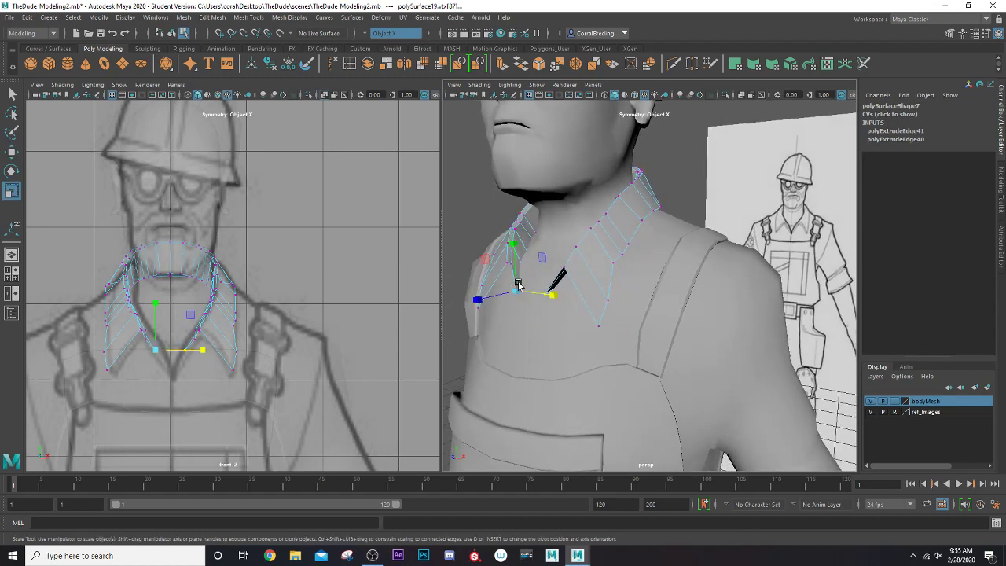
left_click_drag(516, 291, 530, 242)
scroll(511, 293, "up", 4)
scroll(569, 283, "down", 3)
key("w")
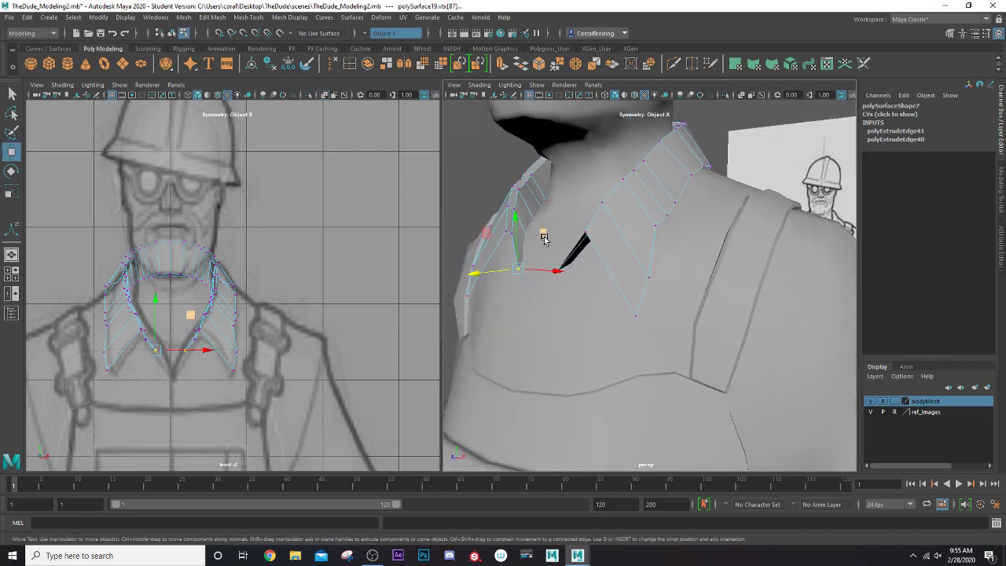
Step: Extrude the inner band's front end edges, turn symmetry off, and lower the extrusion along the world axis with Translate Y -0.302
left_click_drag(593, 225, 557, 246, "alt")
right_click_drag(570, 227, 573, 202)
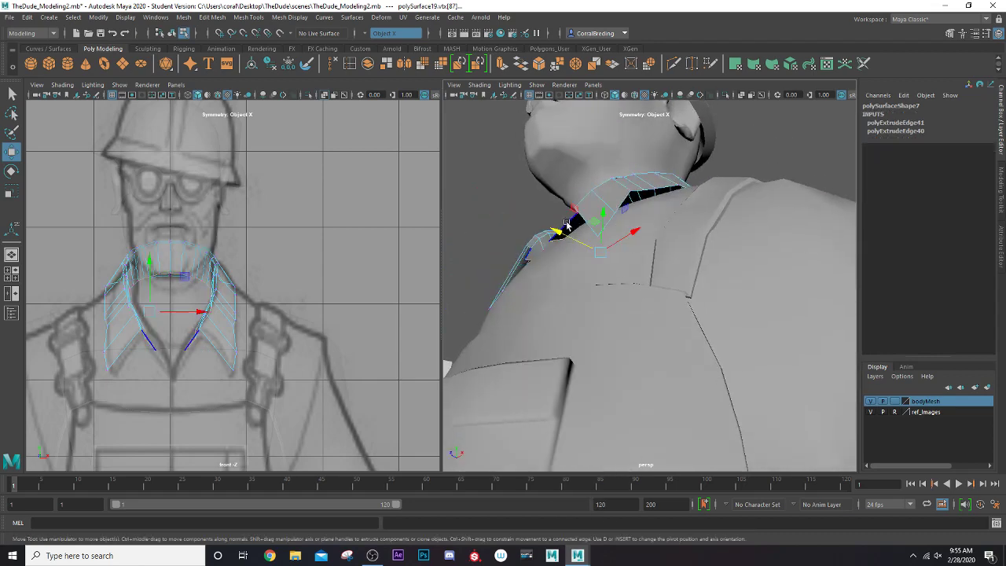
left_click_drag(513, 264, 544, 354, "alt")
left_click(574, 226)
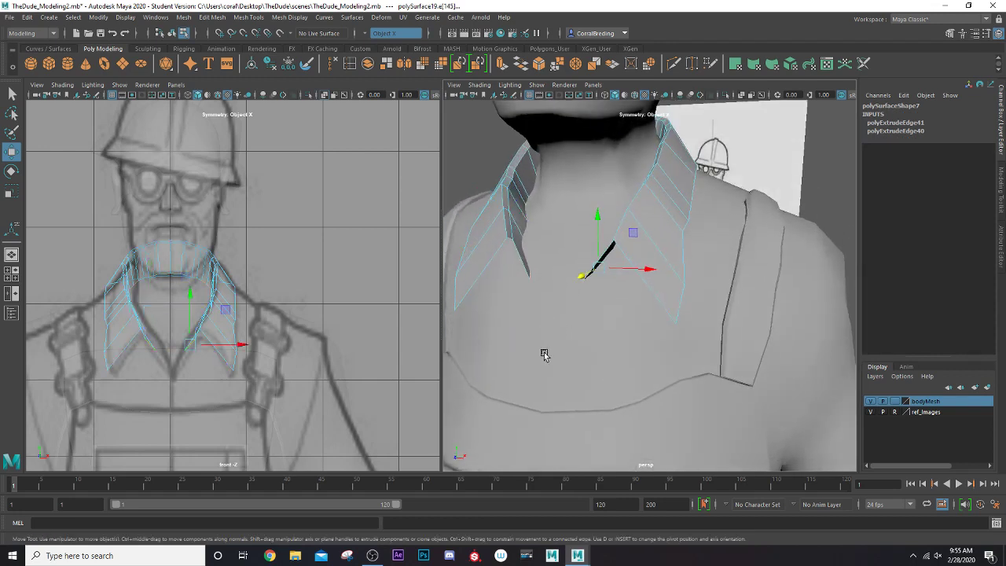
left_click(500, 68)
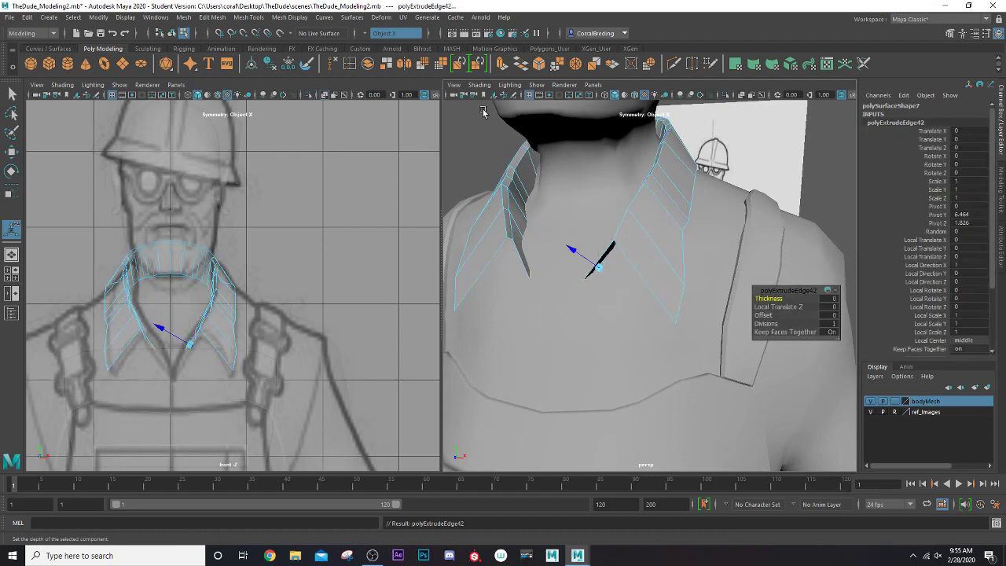
left_click(367, 35)
left_click(373, 44)
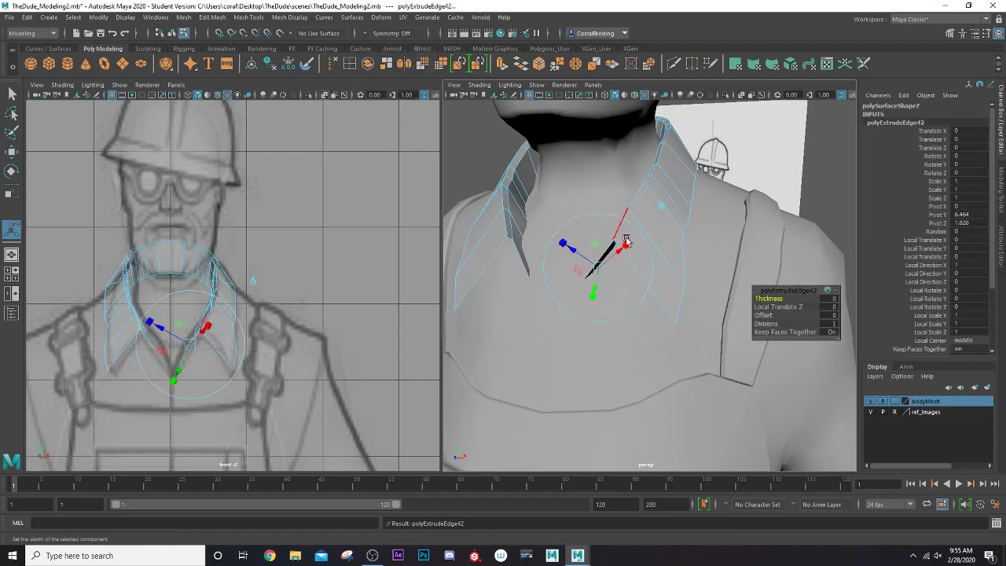
left_click(662, 208)
left_click_drag(563, 234, 517, 299)
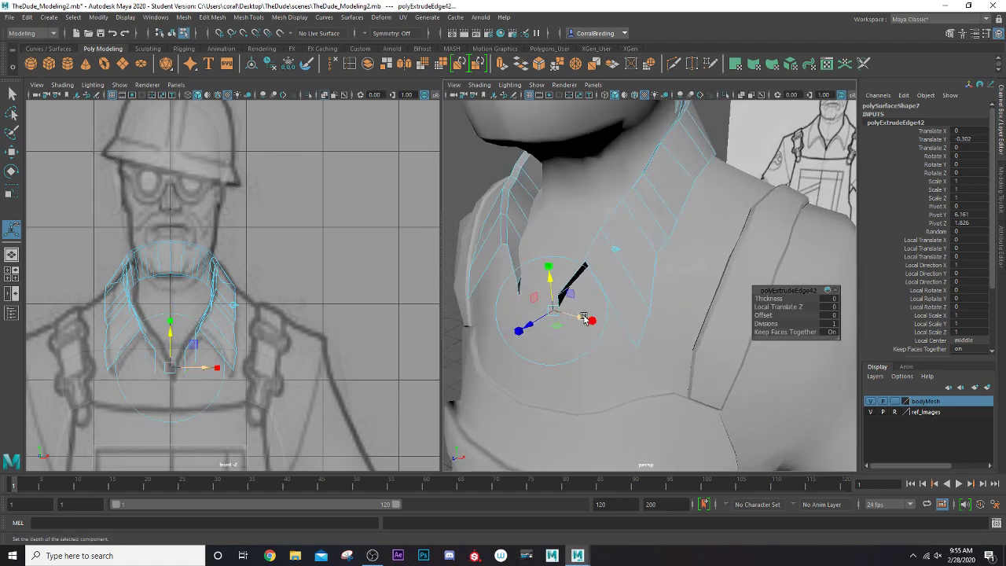
Step: Bring the extruded edges forward with Translate Z 0.152 and narrow the gap at the center with Scale X 0.054
left_click_drag(590, 320, 590, 318)
key("ctrl+z")
key("ctrl+z")
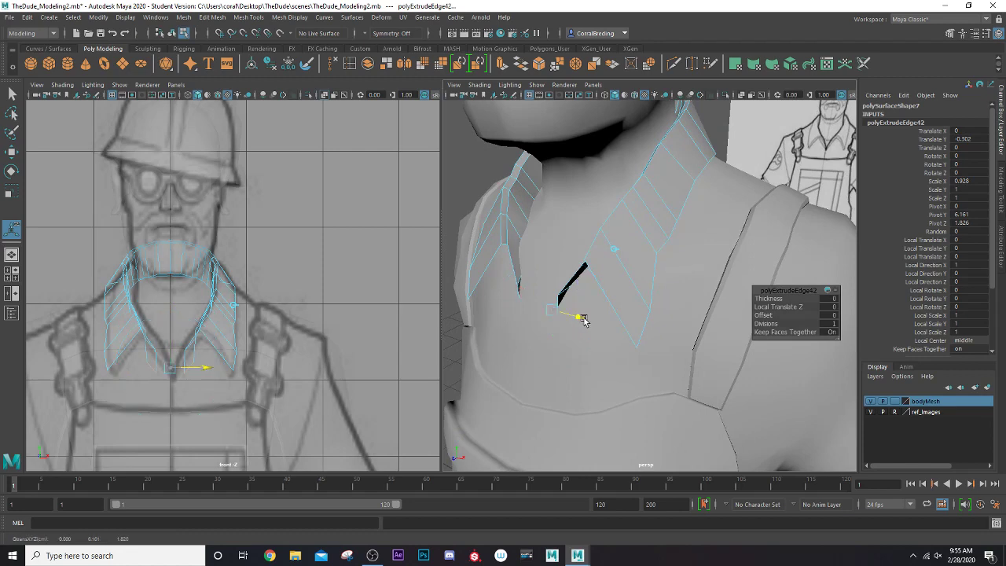
left_click_drag(591, 320, 582, 296)
left_click(528, 299)
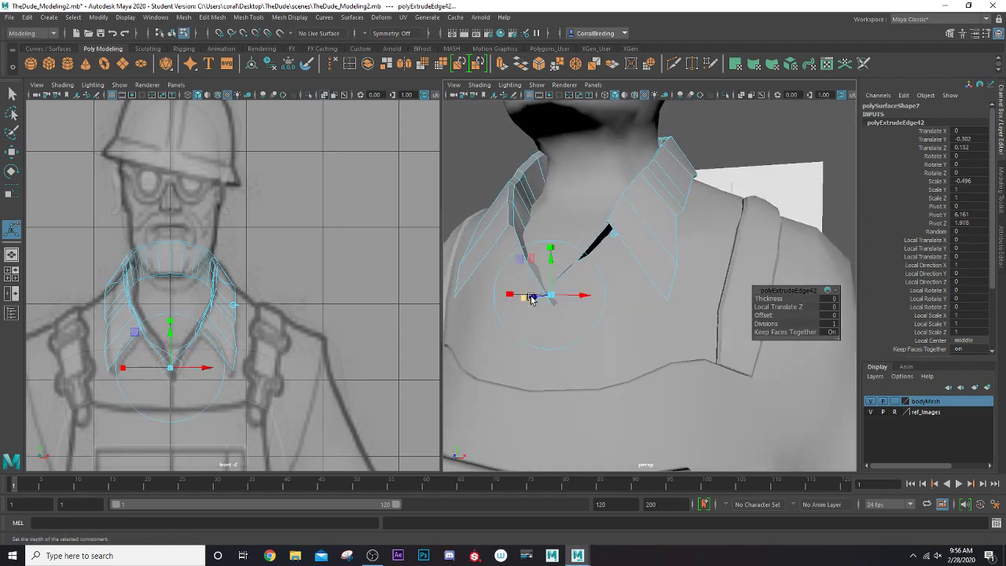
left_click_drag(509, 294, 848, 355)
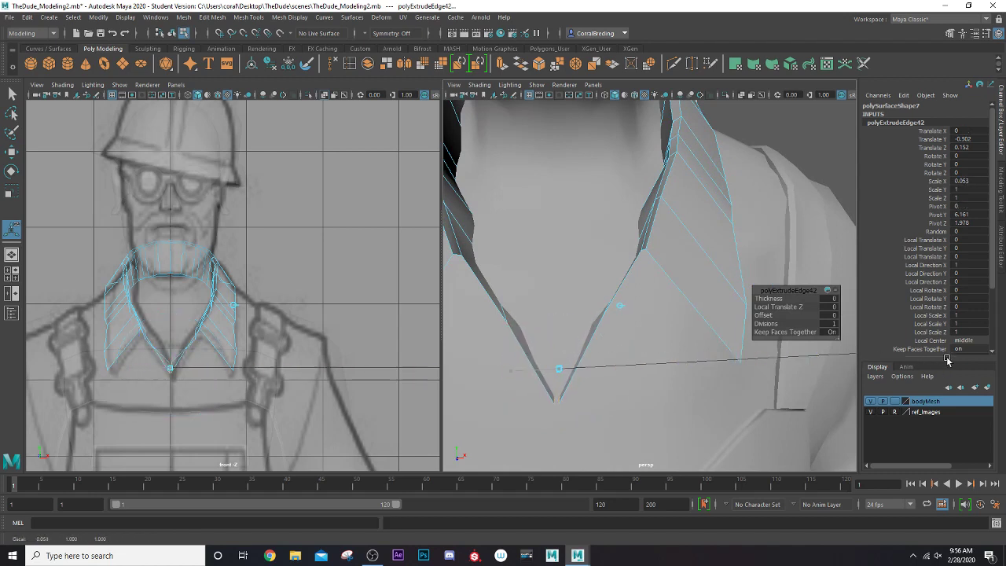
left_click_drag(947, 359, 950, 359)
Step: Bridge the two facing end edges at the tip of the collar's V
left_click_drag(578, 358, 635, 347, "alt")
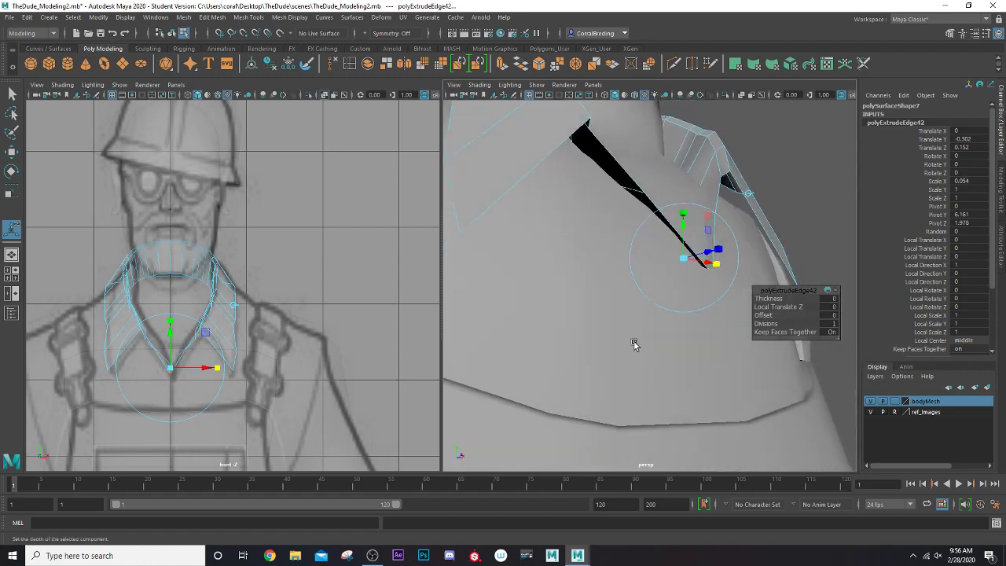
key("q")
scroll(635, 345, "up", 4)
left_click_drag(751, 225, 728, 263, "alt")
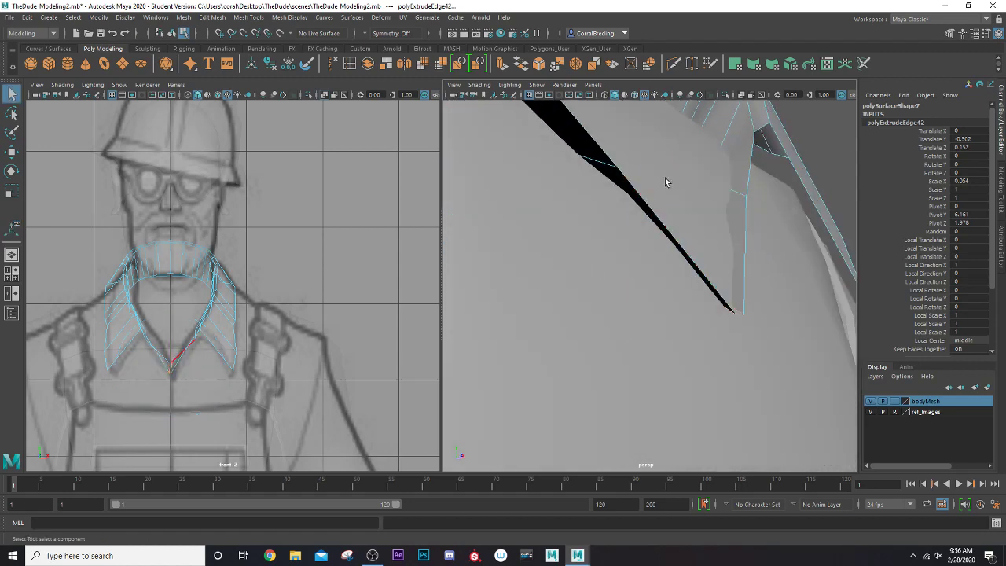
left_click(521, 64)
Step: Try extruding the lower edge of the bridge face at the tip of the collar's V
left_click_drag(676, 202, 589, 118, "alt")
right_click_drag(537, 122, 537, 149)
left_click_drag(537, 150, 551, 180, "alt")
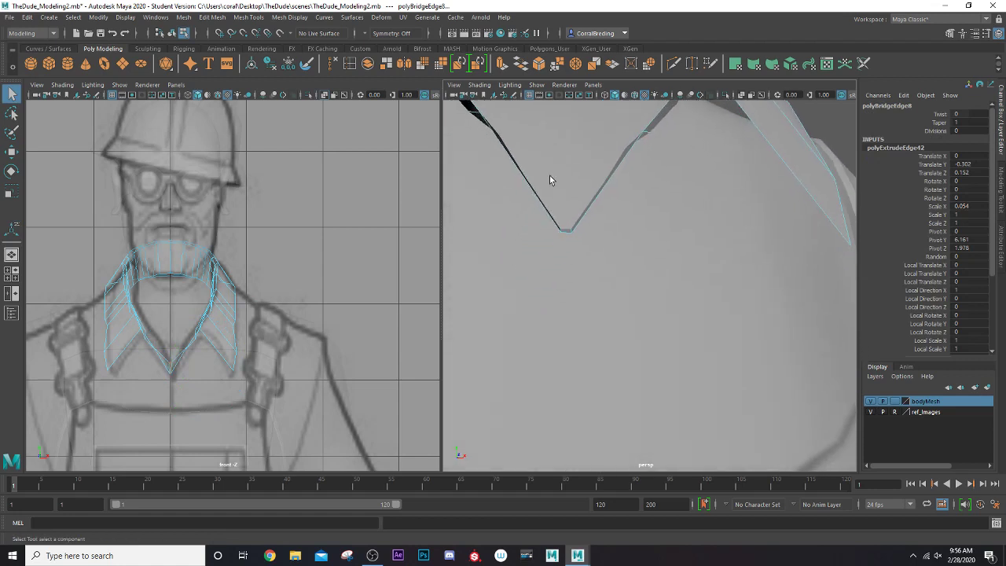
right_click_drag(565, 234, 564, 243)
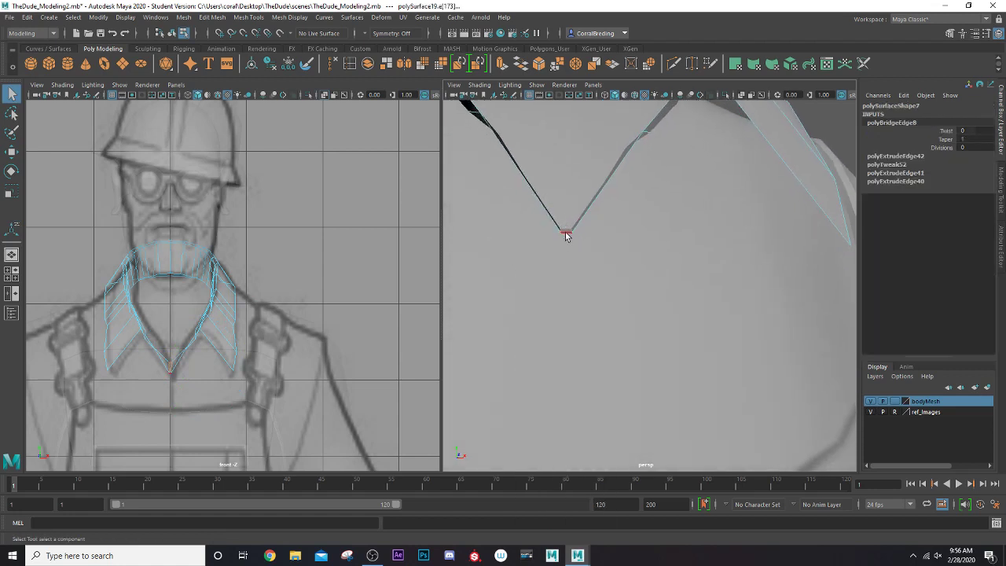
left_click(566, 234)
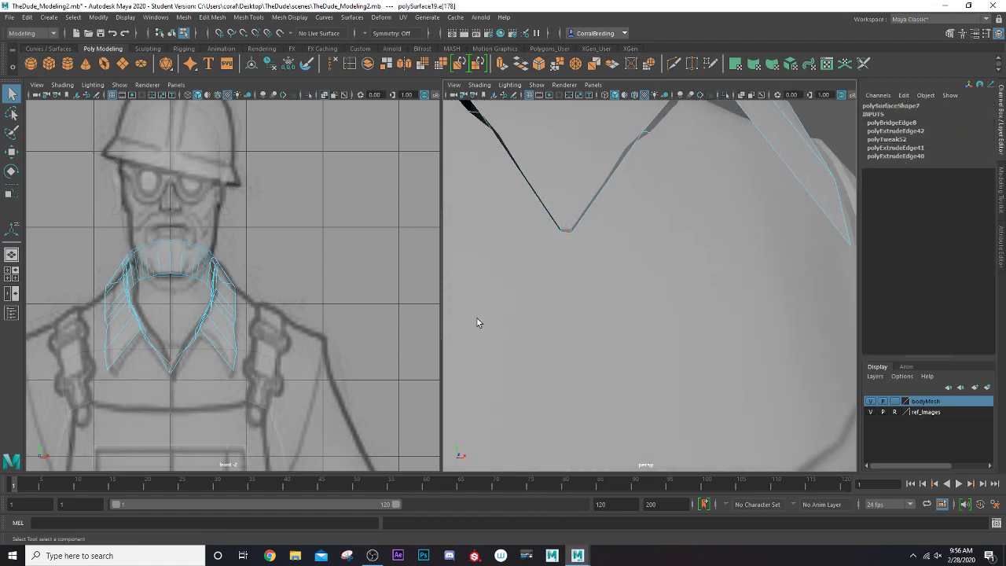
middle_click_drag(220, 362, 236, 299, "alt")
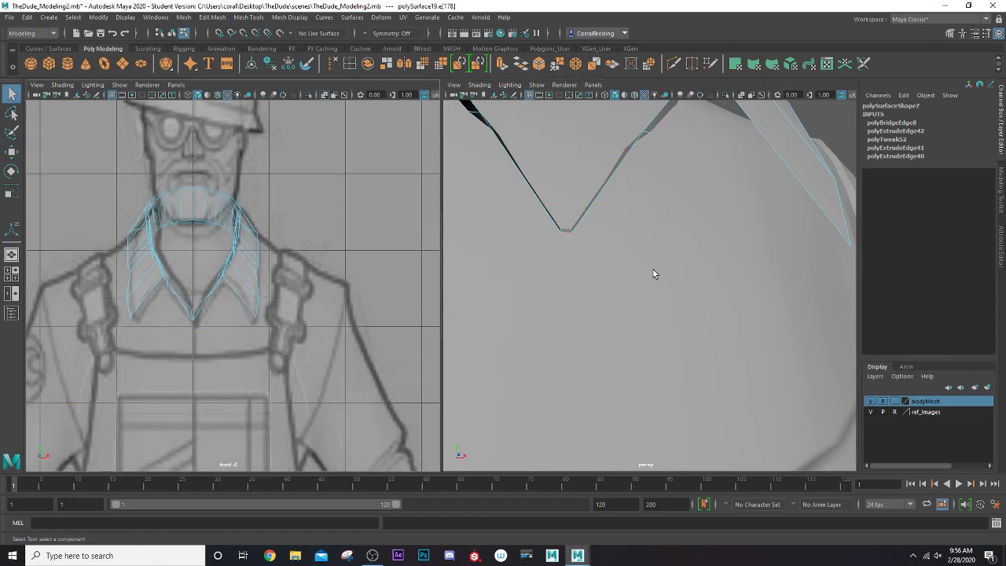
left_click_drag(653, 268, 574, 286, "alt")
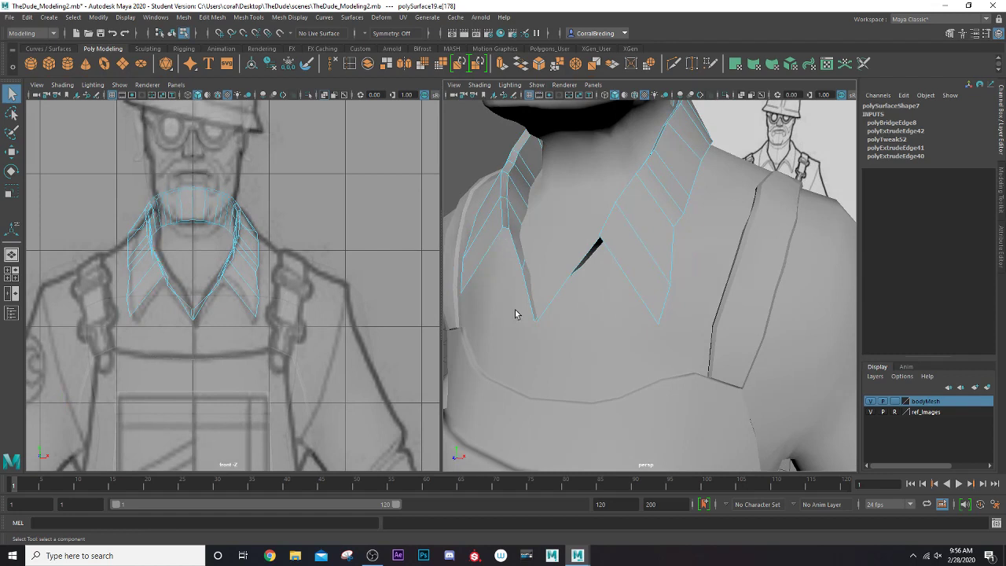
left_click(502, 64)
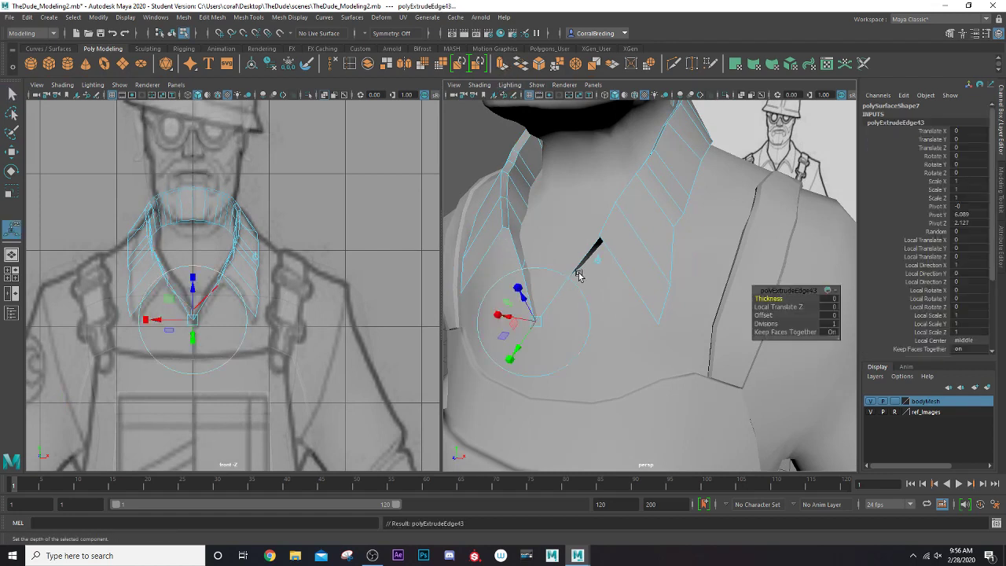
key("ctrl+z")
left_click_drag(577, 272, 539, 234, "alt")
right_click_drag(526, 210, 527, 234)
left_click(526, 216)
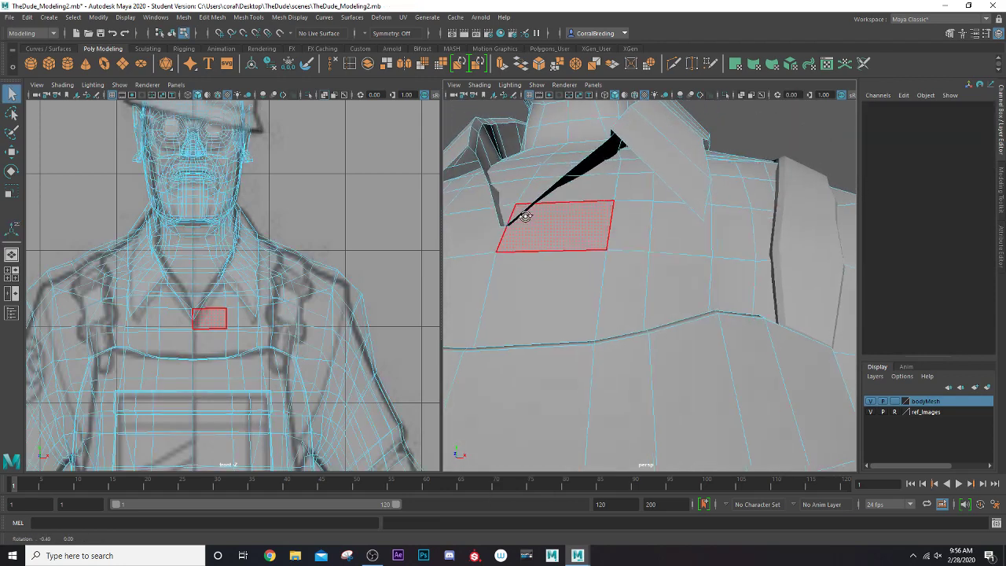
key("ctrl+z")
key("ctrl+z")
key("ctrl+z")
key("ctrl+z")
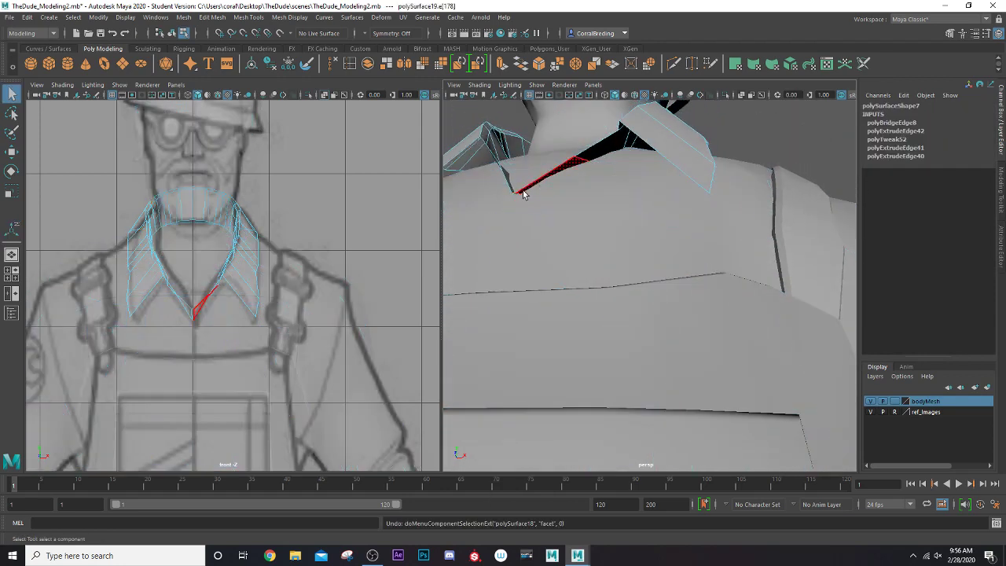
Step: Extrude the small bridge face at the tip of the collar's V, with the manipulator aligned to the world axes
left_click(515, 192)
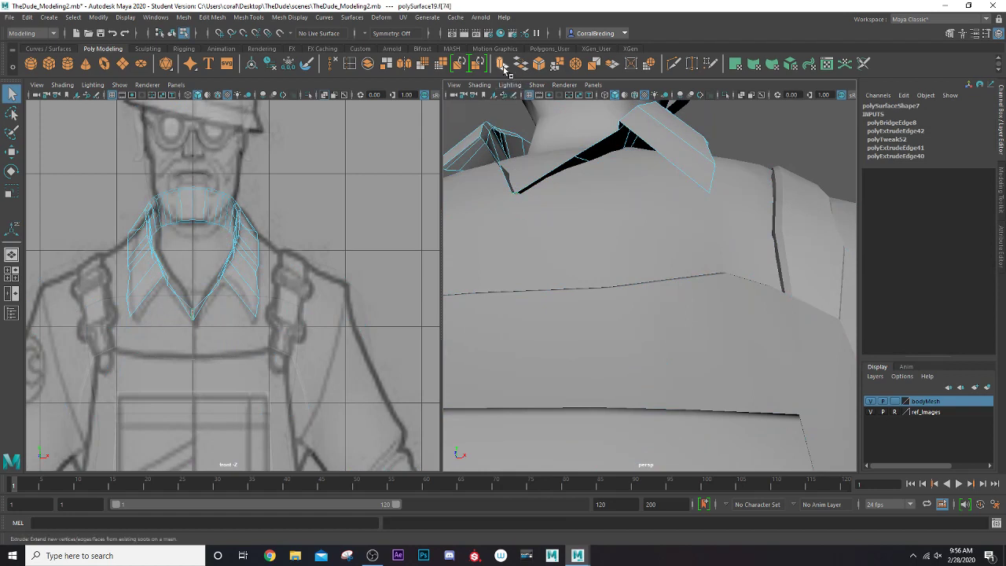
left_click(500, 63)
left_click_drag(532, 259, 508, 296, "alt")
left_click(579, 177)
scroll(520, 241, "down", 5)
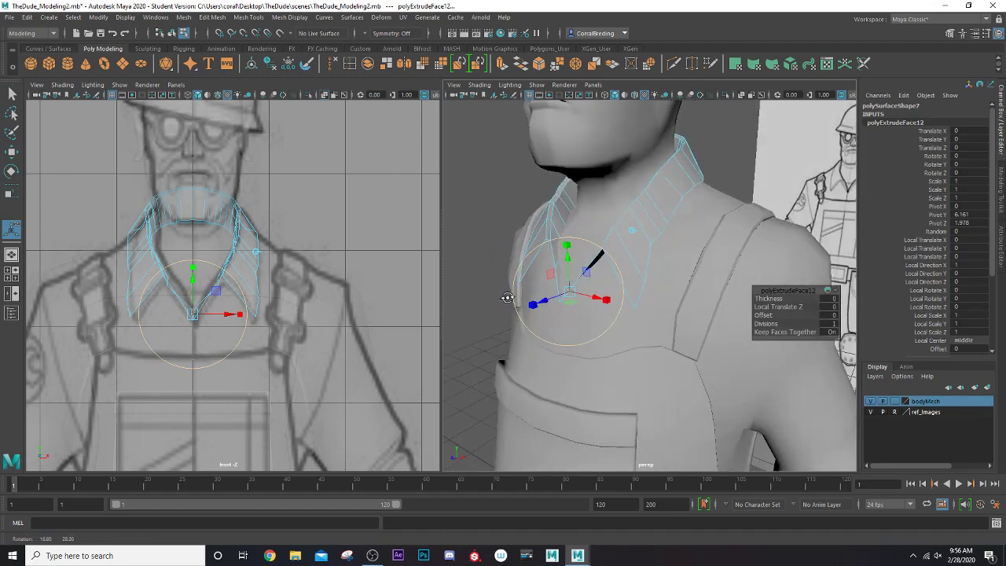
Step: Pull the extruded face down and forward over the chest with Translate Y -0.575 and Translate Z 0.135, and return to object selection
left_click_drag(564, 262, 566, 283)
left_click_drag(531, 346, 534, 312, "alt")
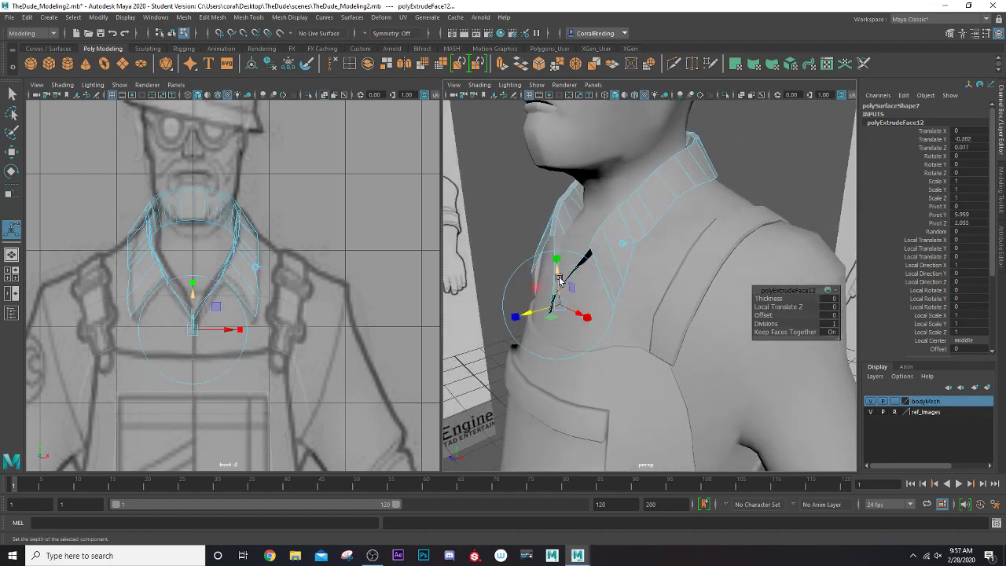
left_click_drag(559, 279, 519, 340)
left_click_drag(554, 292, 651, 311)
right_click_drag(615, 219, 668, 208)
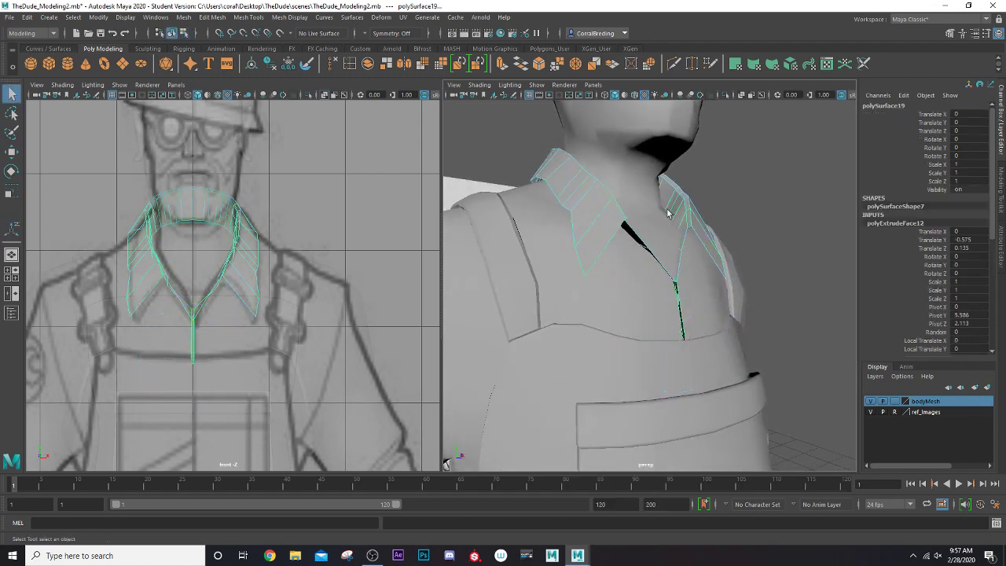
Step: Undo the downward and forward moves of the extruded face at the tip of the V
left_click(716, 211)
scroll(715, 210, "up", 5)
middle_click_drag(713, 225, 626, 207, "alt")
left_click_drag(626, 208, 658, 214, "alt")
key("ctrl+z")
key("ctrl+z")
key("ctrl+z")
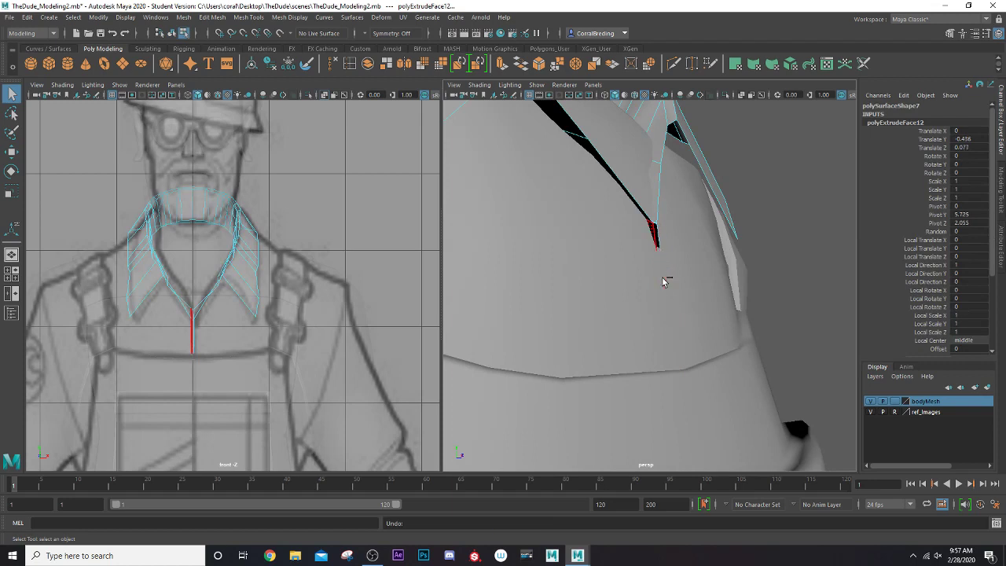
key("ctrl+z")
key("ctrl+z")
key("ctrl+z")
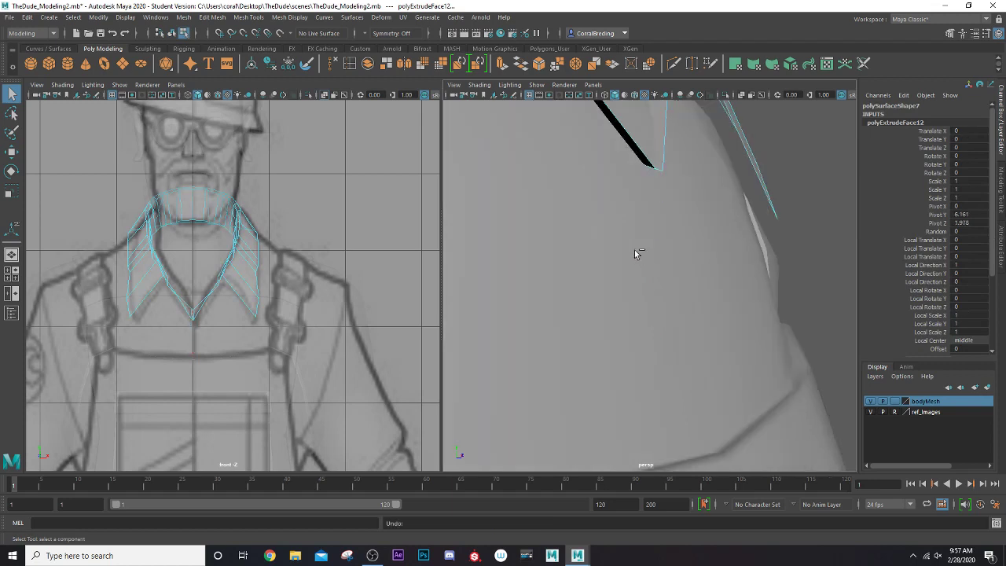
left_click_drag(636, 254, 577, 254, "alt")
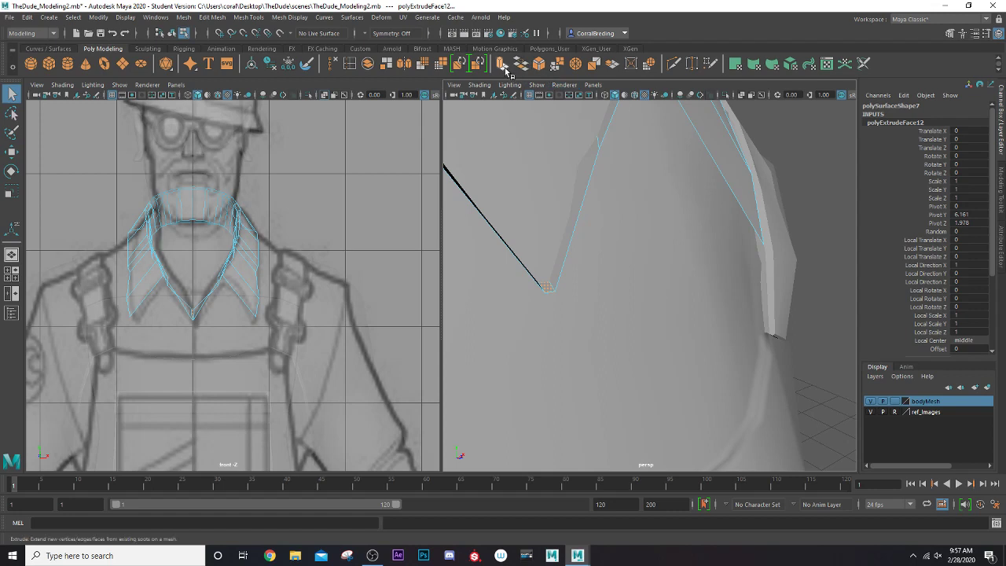
scroll(582, 216, "down", 3)
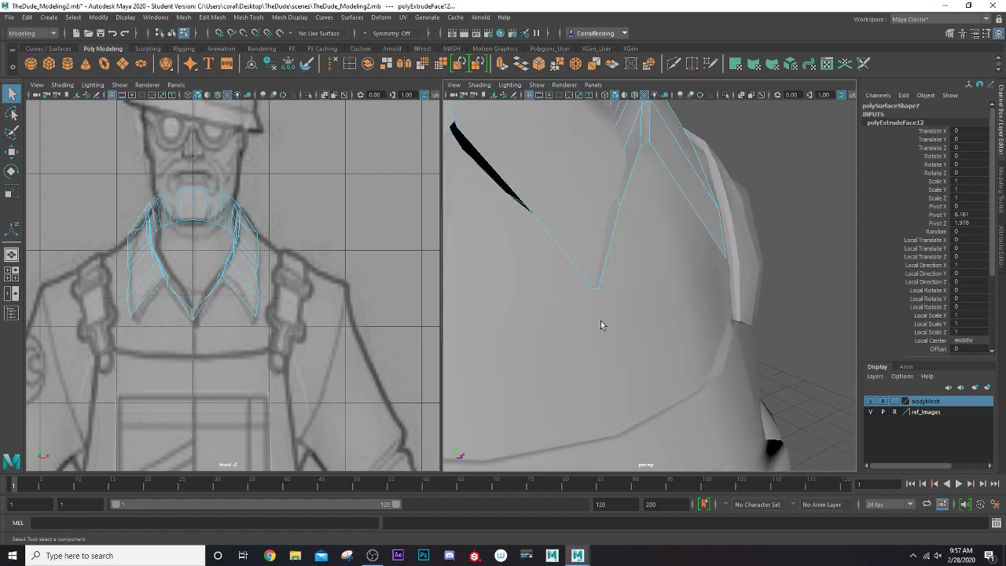
scroll(636, 180, "down", 5)
left_click_drag(635, 179, 723, 197, "alt")
scroll(697, 249, "up", 4)
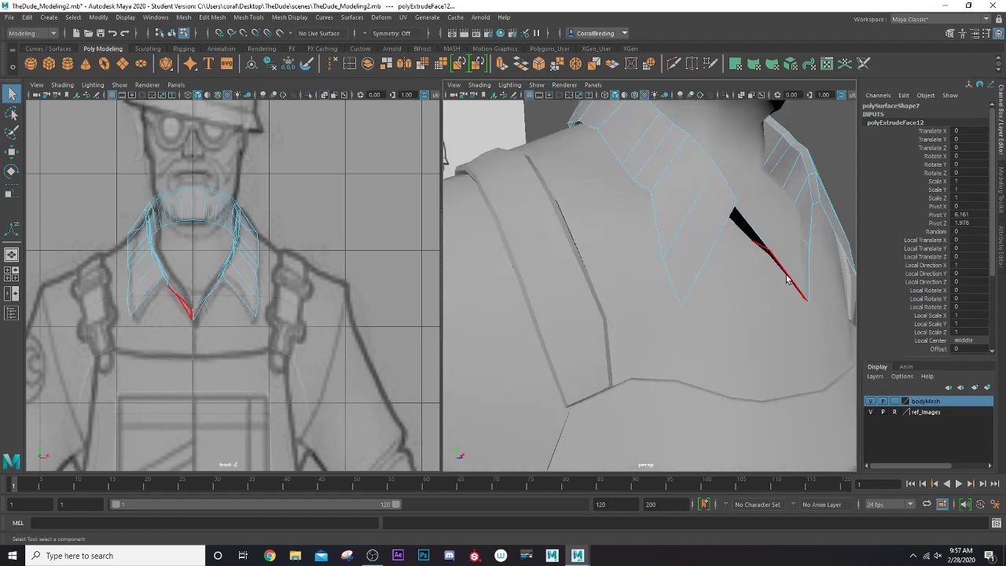
left_click_drag(786, 276, 603, 225, "alt")
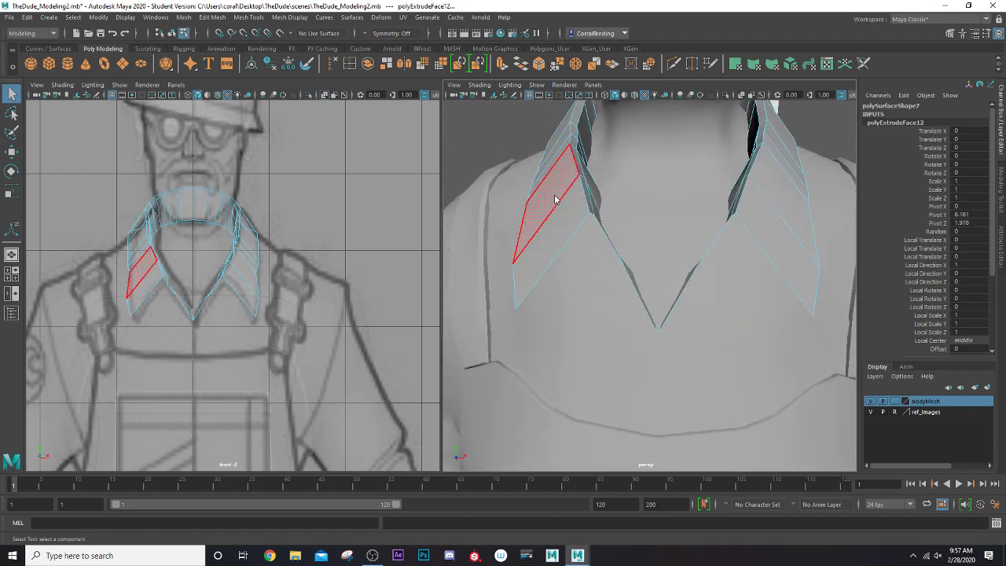
scroll(534, 162, "down", 3)
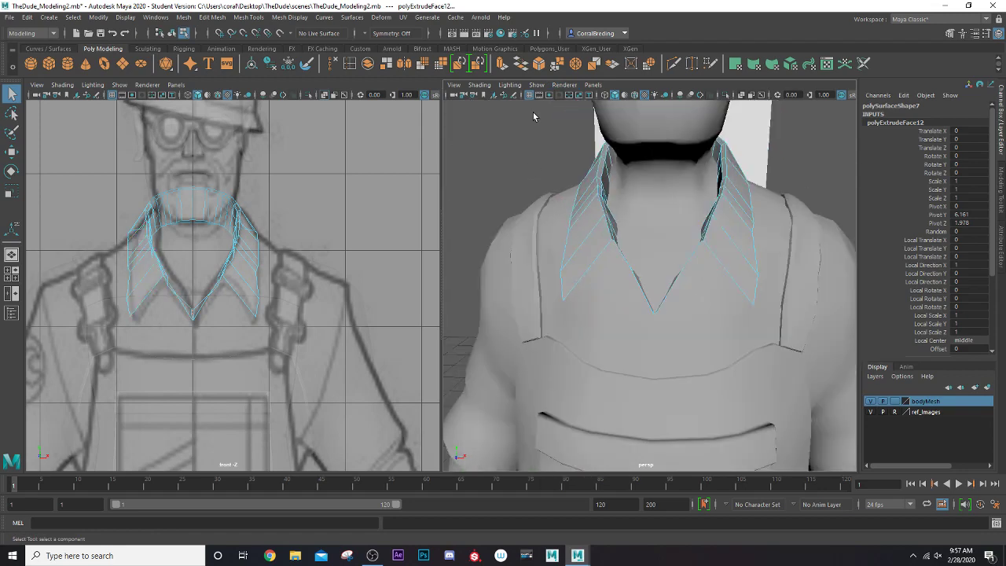
left_click(586, 234)
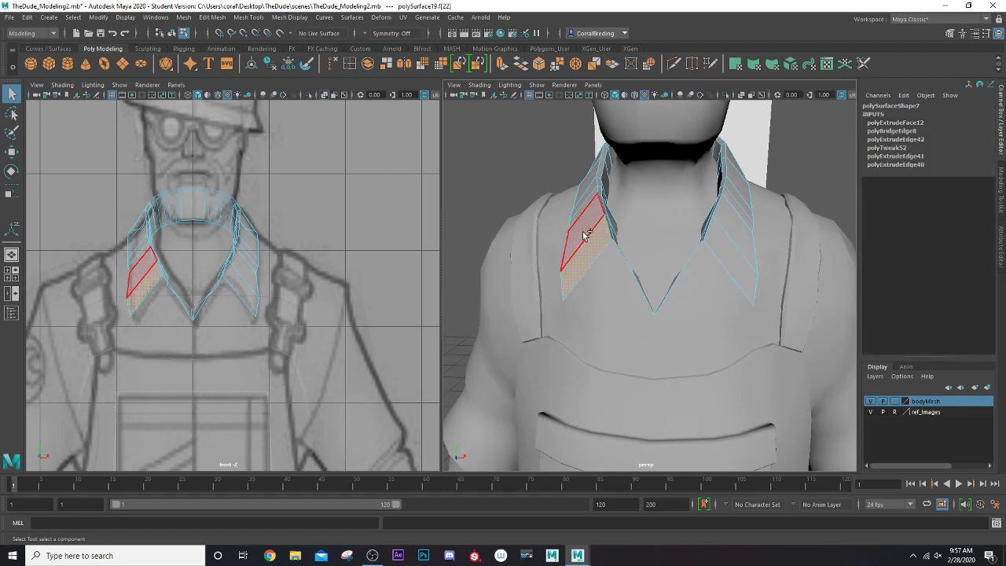
double_click(586, 234)
left_click_drag(586, 230, 588, 187, "alt")
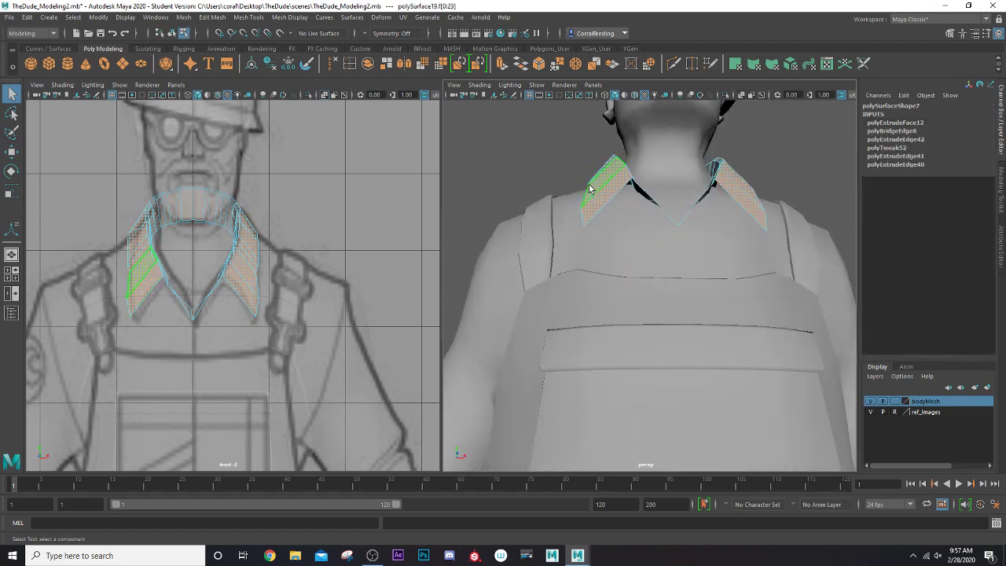
scroll(583, 181, "up", 3)
middle_click_drag(582, 180, 581, 187, "alt")
left_click_drag(581, 187, 618, 195, "alt")
Step: Select the outer border edges of the collar flaps and neck band and extrude them
right_click_drag(621, 169, 620, 159)
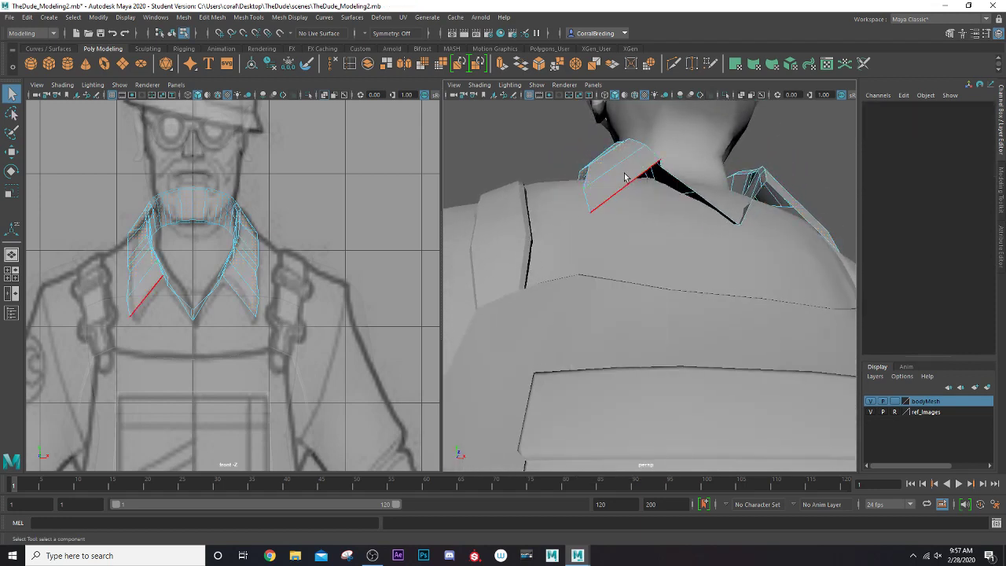
double_click(627, 179)
left_click_drag(627, 179, 587, 184, "alt")
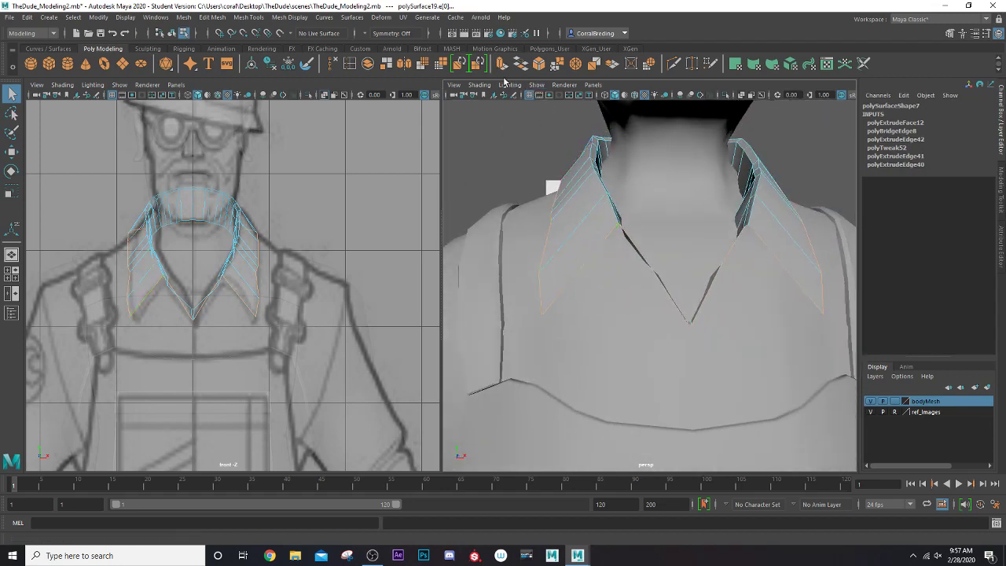
key("ctrl+e")
Step: Undo the trial adjustments of the extruded border and lower it with Translate Y -0.047
left_click_drag(665, 219, 489, 187, "alt")
key("ctrl+z")
key("ctrl+z")
key("ctrl+z")
key("ctrl+z")
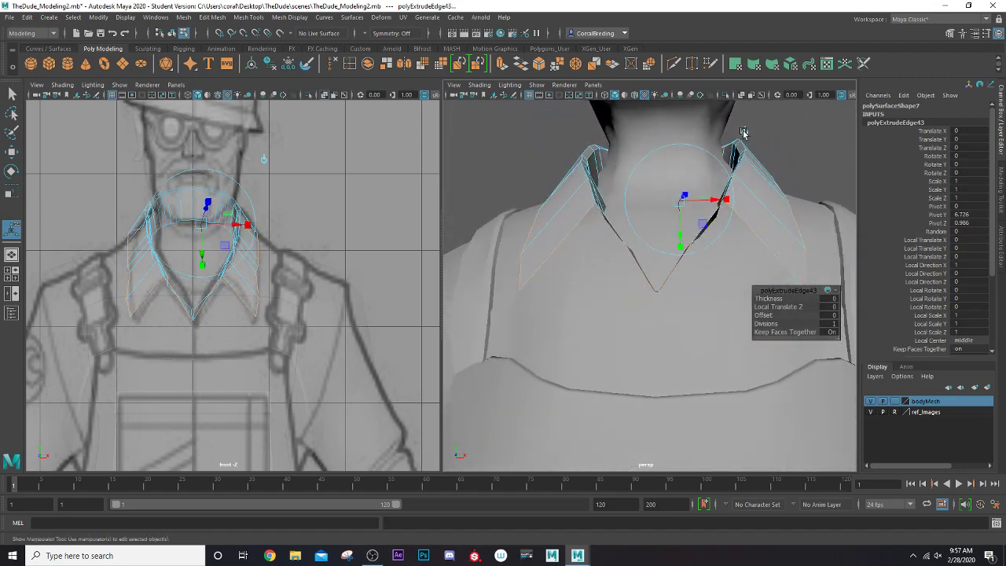
key("ctrl+z")
left_click_drag(664, 195, 617, 239)
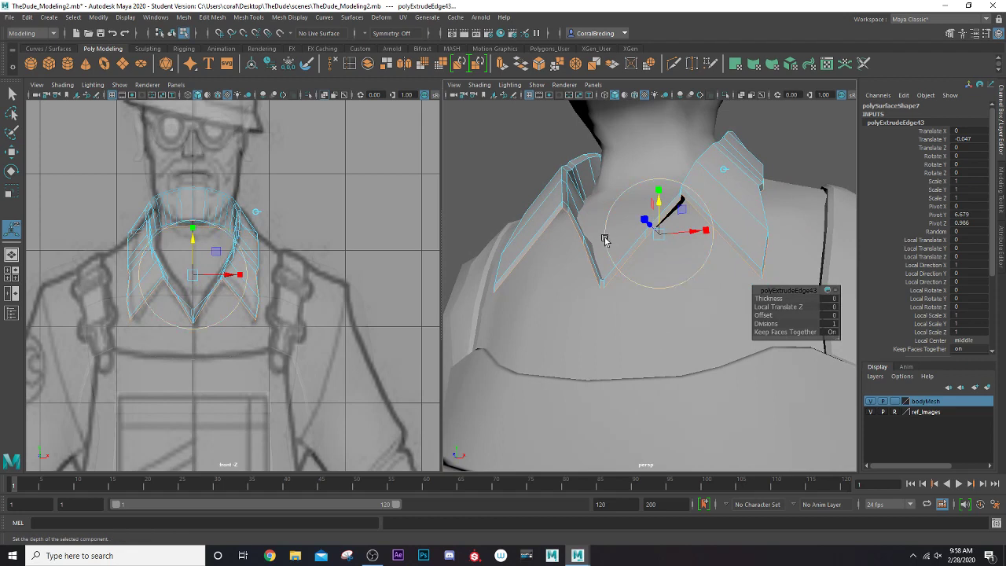
Step: Extrude the collar border again, scaling it inward uniformly to 0.917 with Translate Y -0.005
key("ctrl+e")
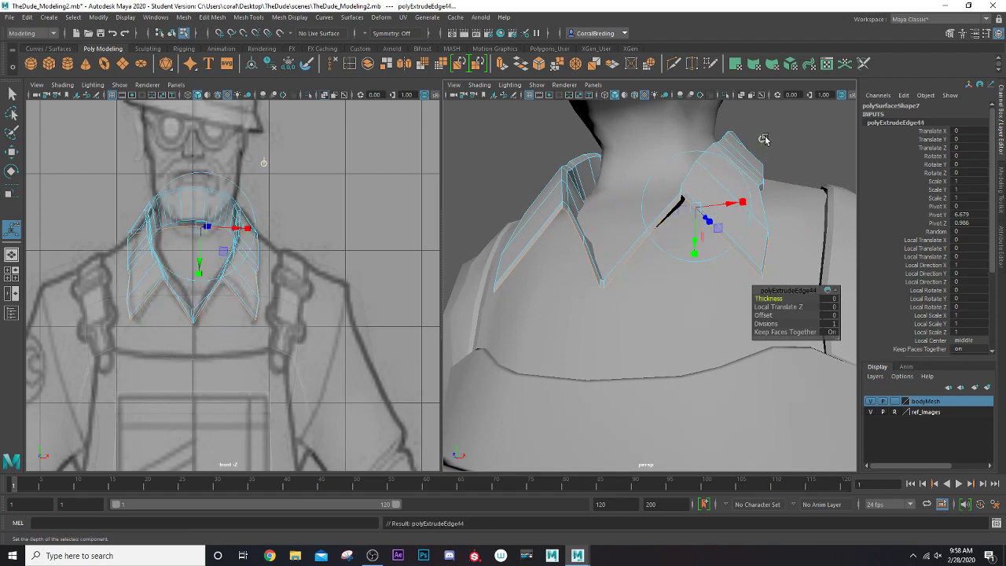
left_click(763, 138)
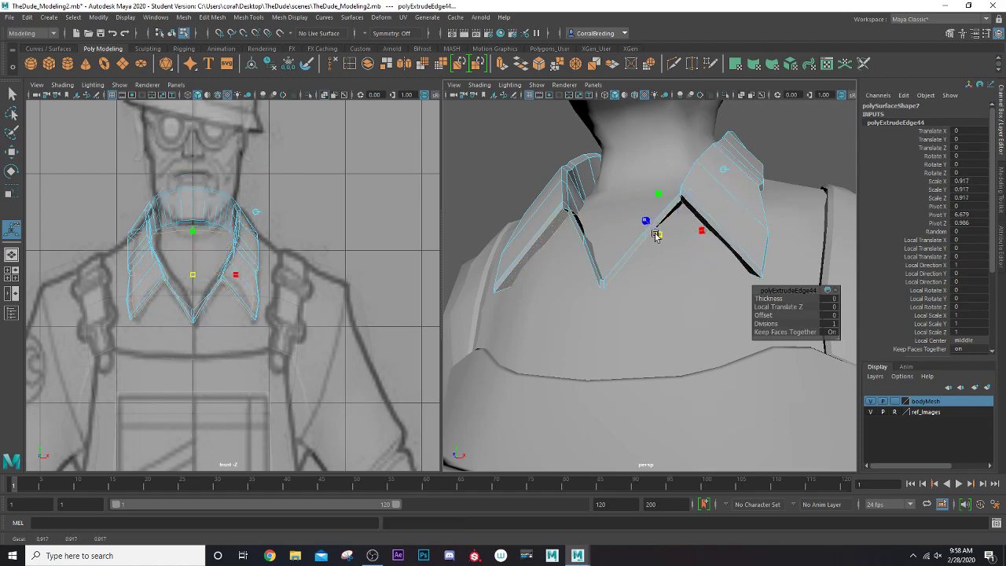
mouse_move(646, 240)
left_mouse_down("alt")
mouse_move(669, 228)
mouse_move(637, 228)
mouse_move(657, 204)
mouse_move(641, 220)
mouse_move(657, 228)
left_mouse_up("alt")
right_click_drag(657, 228, 656, 276, "alt")
scroll(655, 271, "down", 4)
left_click_drag(651, 261, 577, 288, "alt")
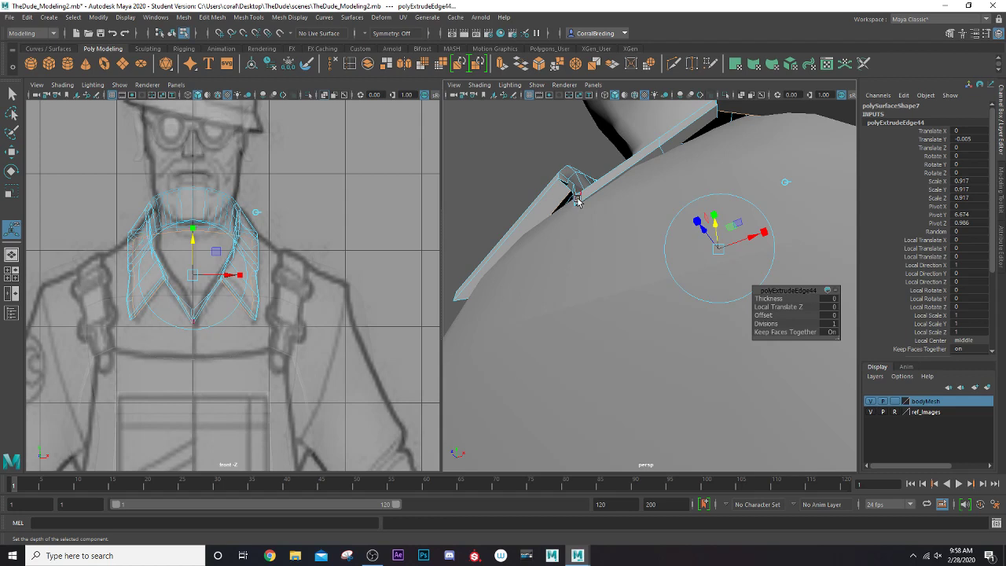
Step: Extrude the small face under the tip of the collar's V, with the manipulator aligned to the world axes
right_click_drag(578, 201, 578, 206)
left_click(578, 206)
left_click_drag(563, 188, 573, 306, "alt")
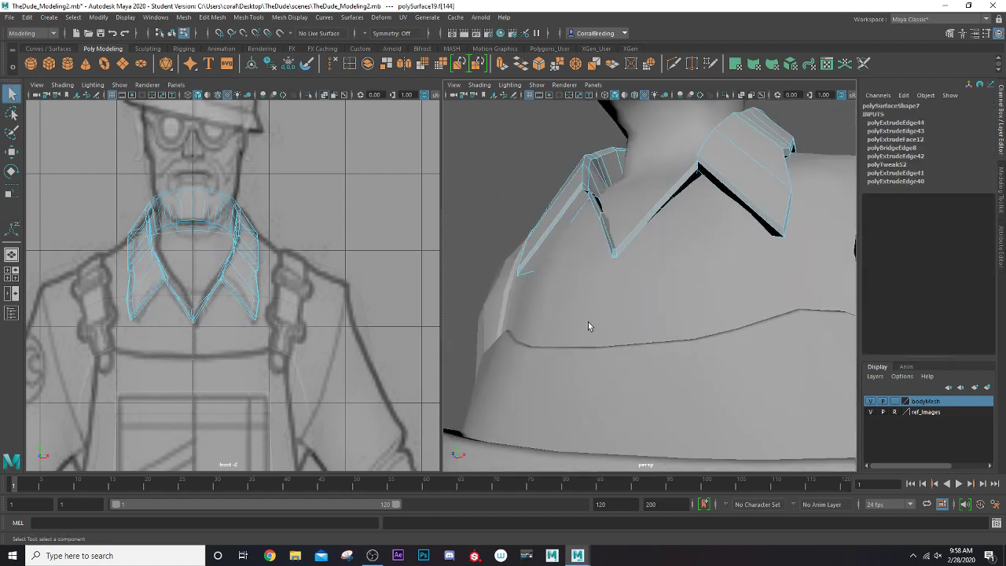
left_click(502, 65)
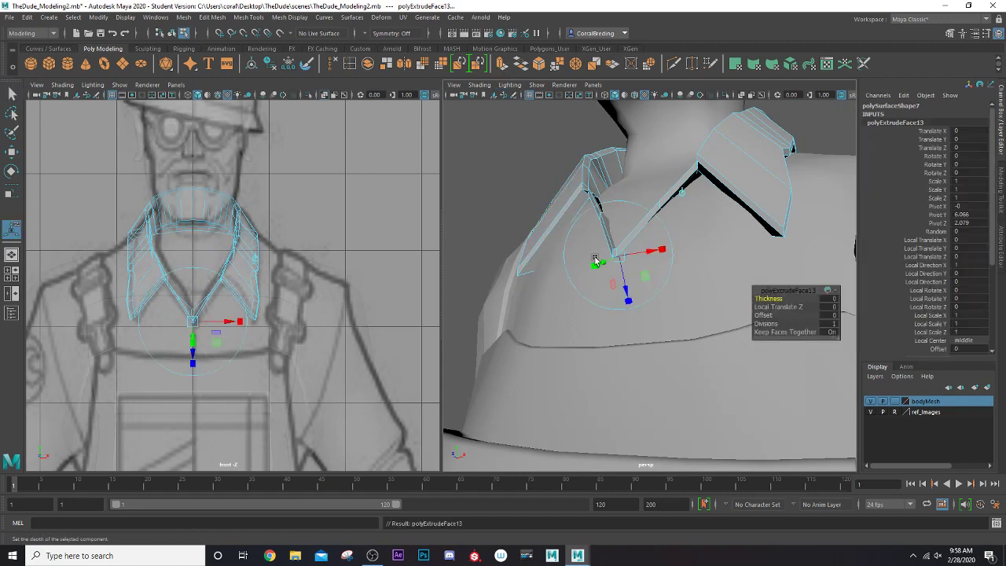
left_click_drag(684, 196, 598, 236, "alt")
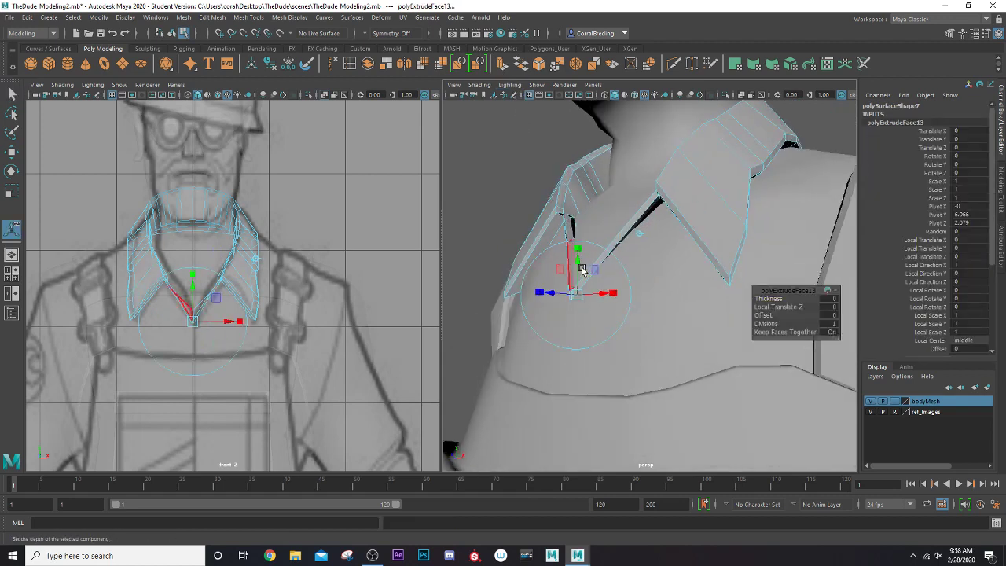
Step: Pull the extruded face down the chest with Translate Y -0.534 and Translate Z 0.141, and return to object selection
left_click_drag(586, 271, 515, 356)
left_click_drag(539, 317, 560, 345)
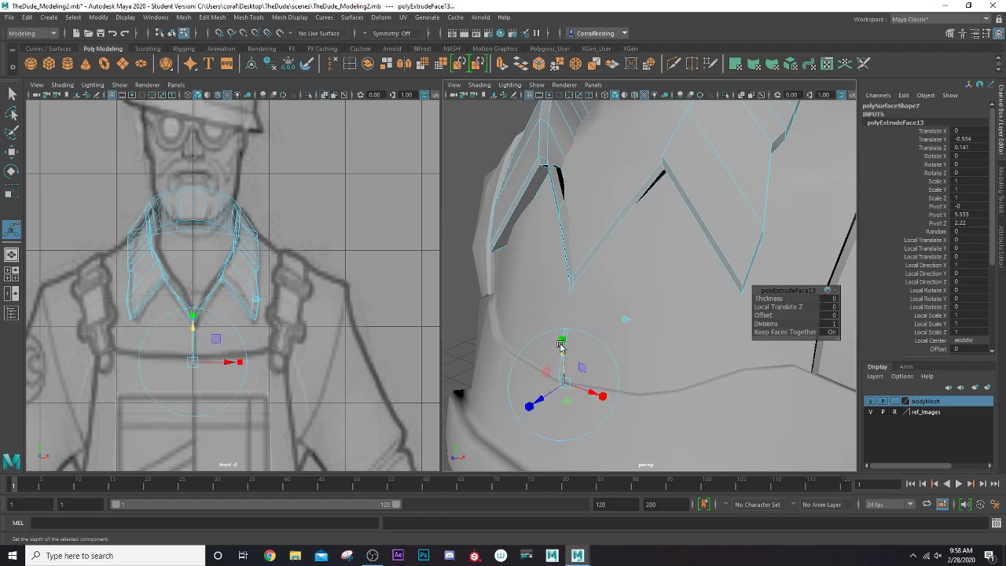
right_click_drag(591, 258, 640, 250)
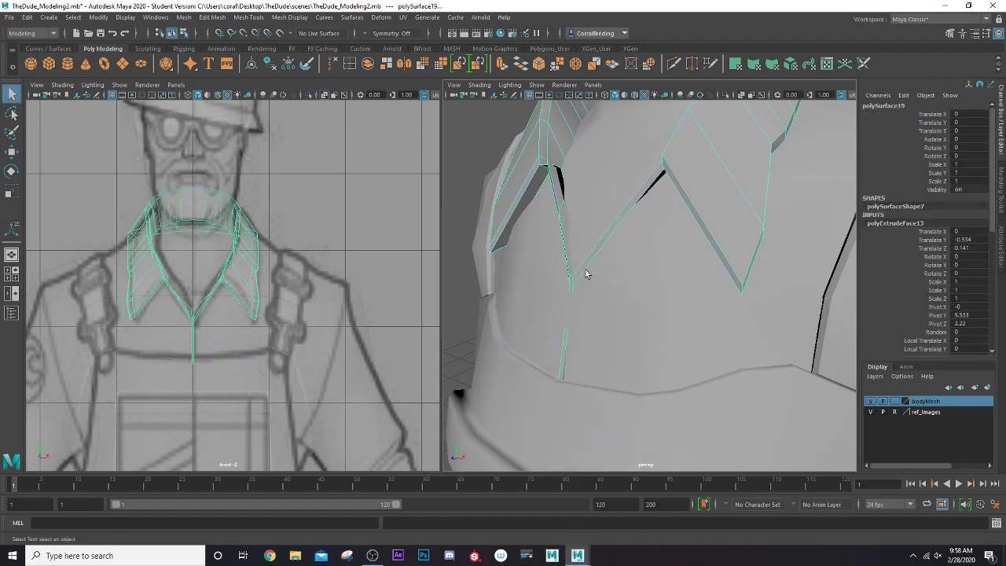
Step: Insert an edge loop across the chest strip with Insert with edge flow turned off, and pull it forward out of the body
left_click(350, 65)
left_click(563, 351)
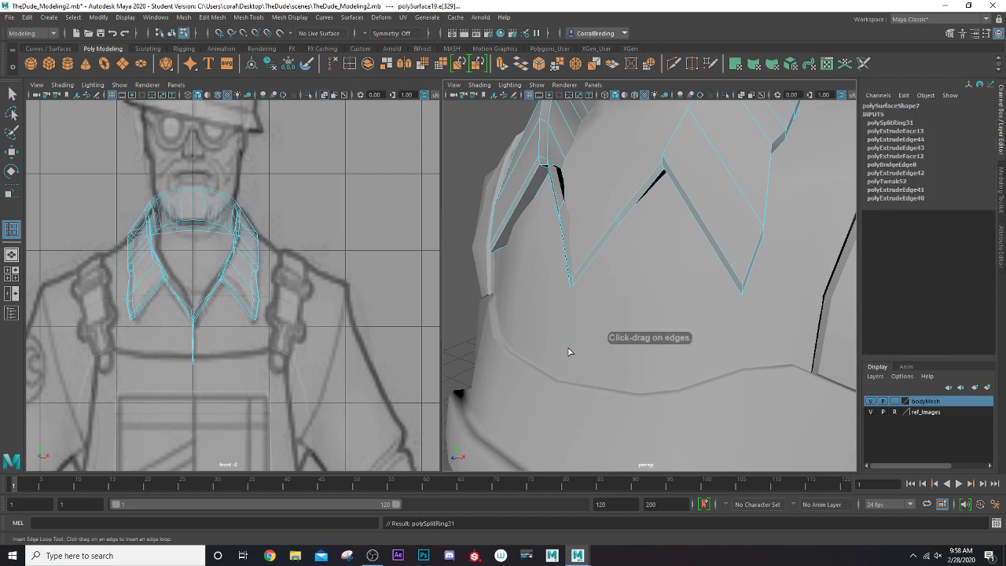
double_click(350, 65)
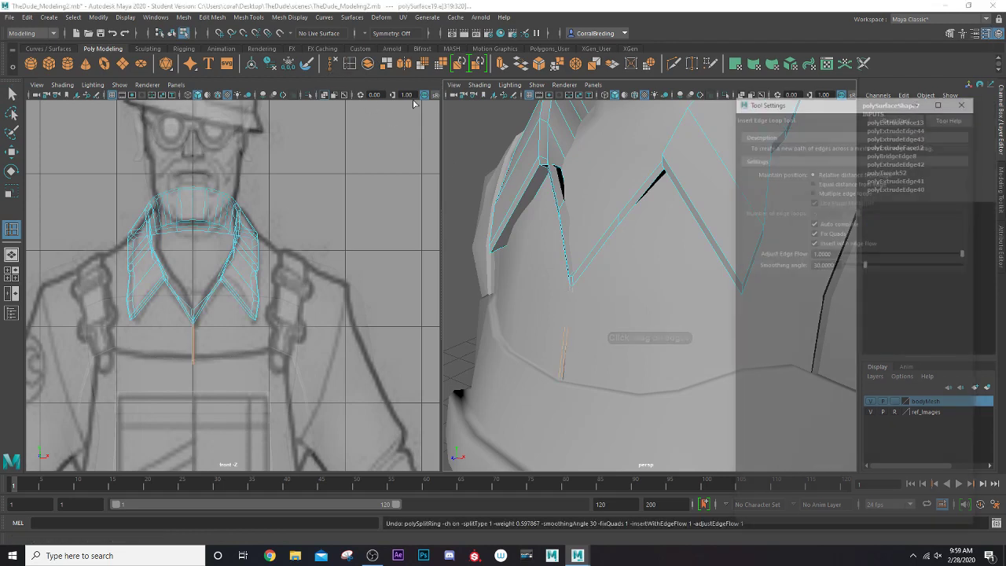
left_click(816, 243)
left_click(567, 345)
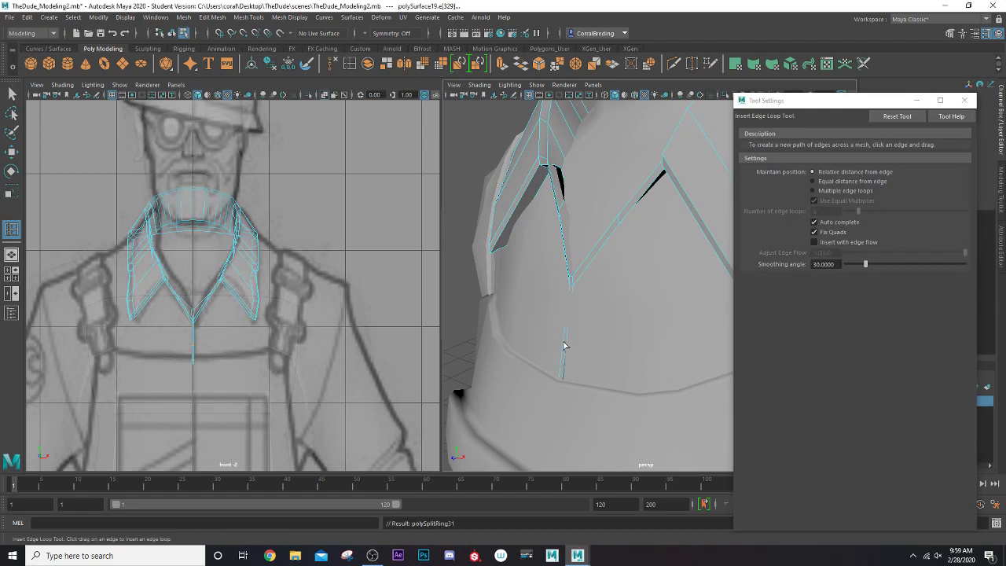
key("w")
left_click(543, 351)
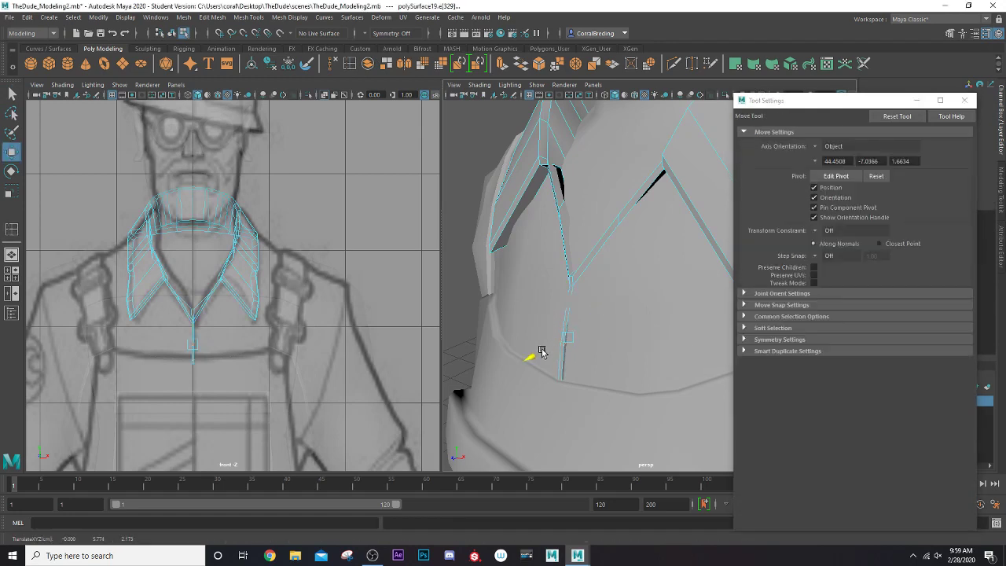
Step: Insert another edge loop in the chest strip just below the V tip and adjust the strip's loops to follow the chest
left_click(13, 229)
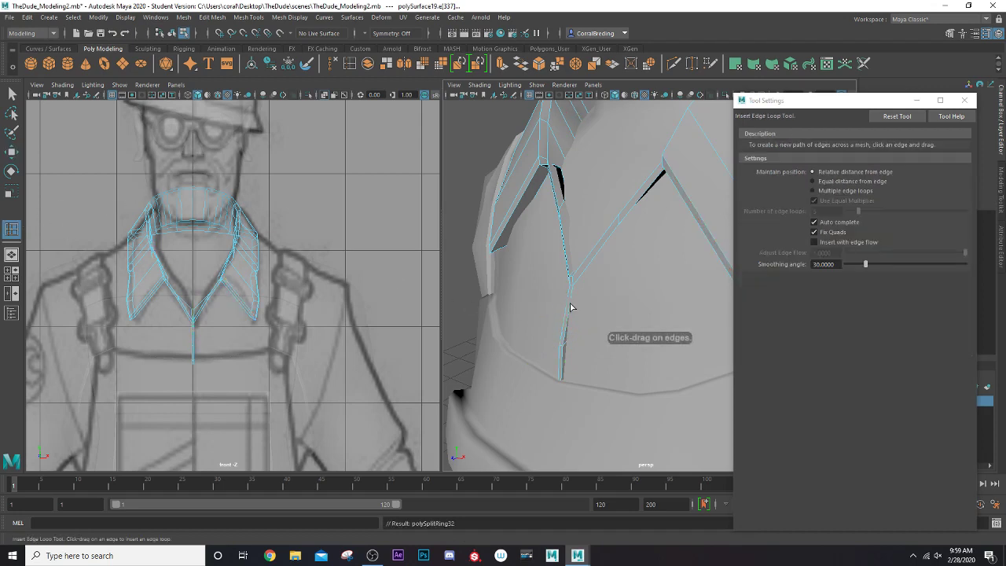
key("w")
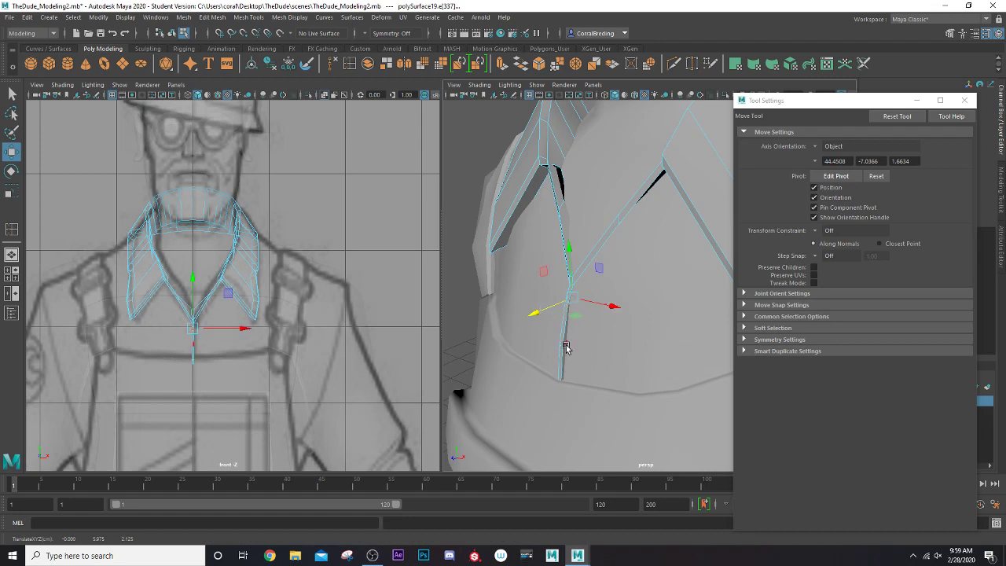
left_click_drag(566, 348, 548, 349)
left_click_drag(548, 350, 555, 305, "alt")
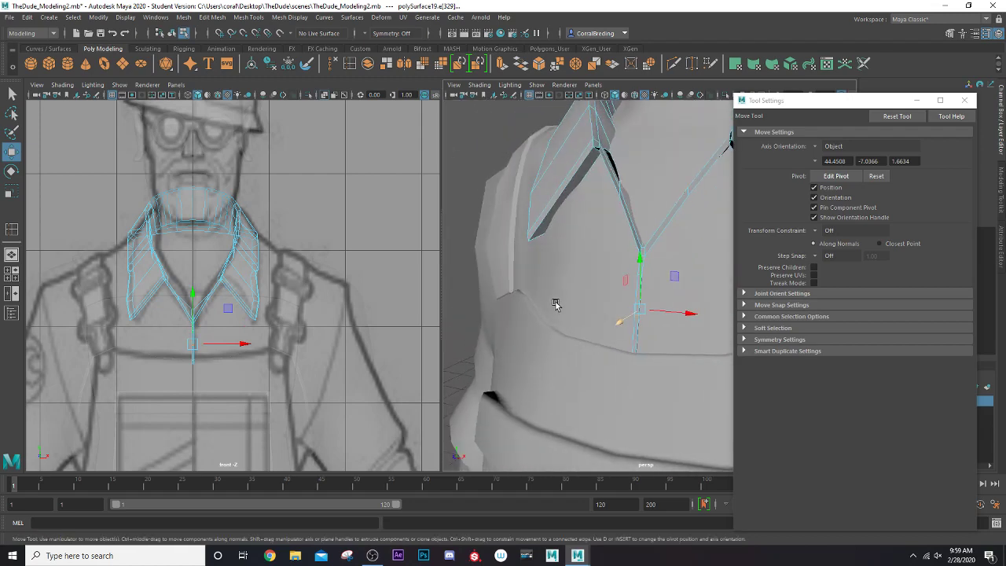
Step: Insert an edge loop near the lower end of the chest strip, switch to the Move tool, and close the tool settings
key("y")
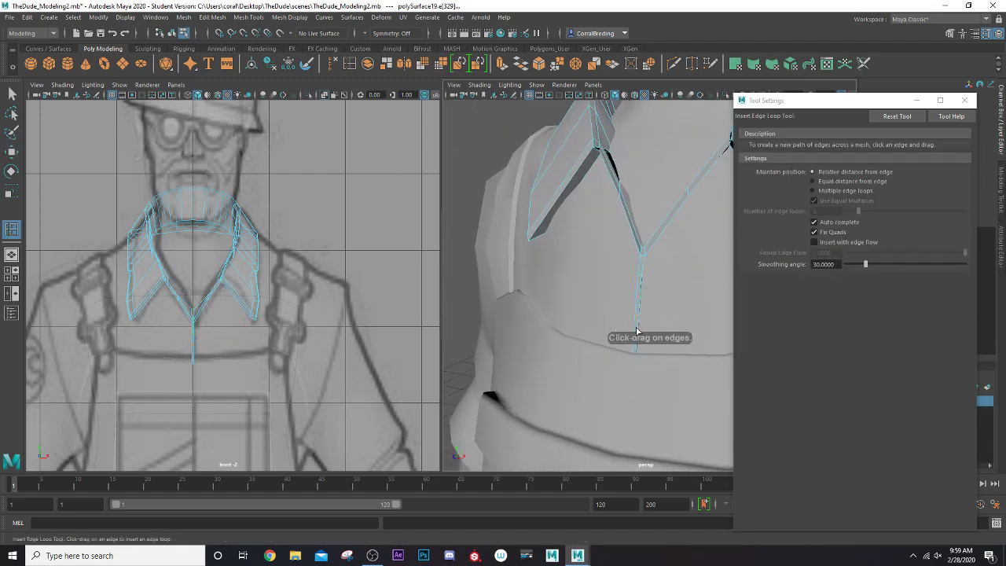
left_click_drag(636, 344, 629, 271, "alt")
key("w")
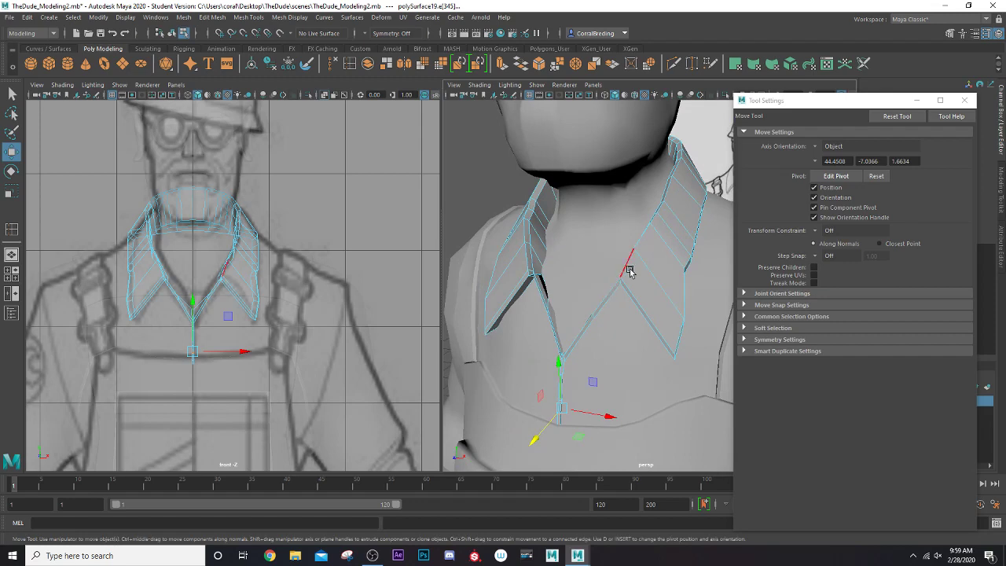
left_click(964, 100)
Step: Return to object selection, deselect the collar, and examine how it sits on the whole torso
left_click_drag(558, 283, 573, 260, "alt")
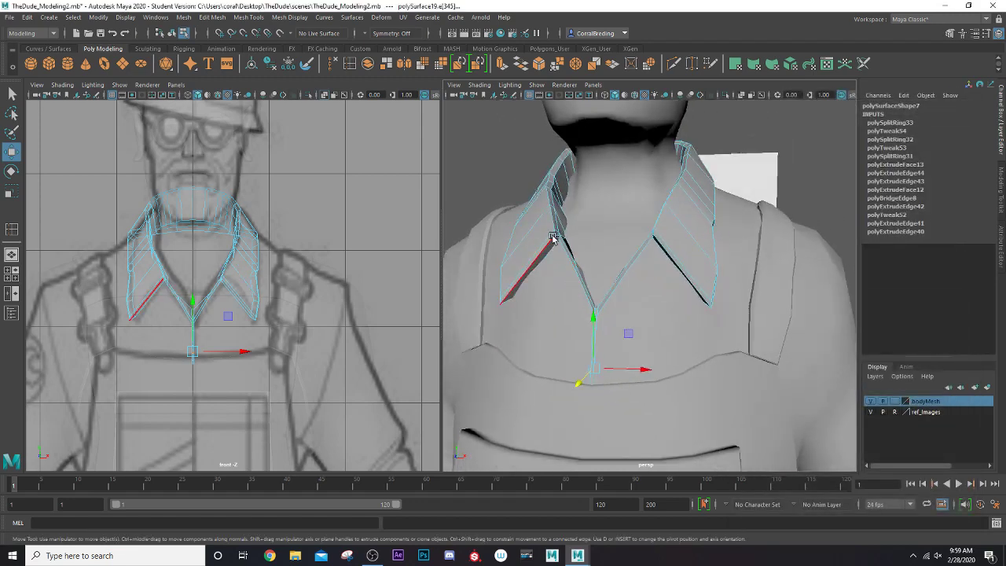
right_click_drag(553, 237, 575, 228)
left_click_drag(607, 283, 652, 278, "alt")
scroll(624, 282, "down", 5)
left_click(736, 219)
left_click_drag(736, 220, 667, 284, "alt")
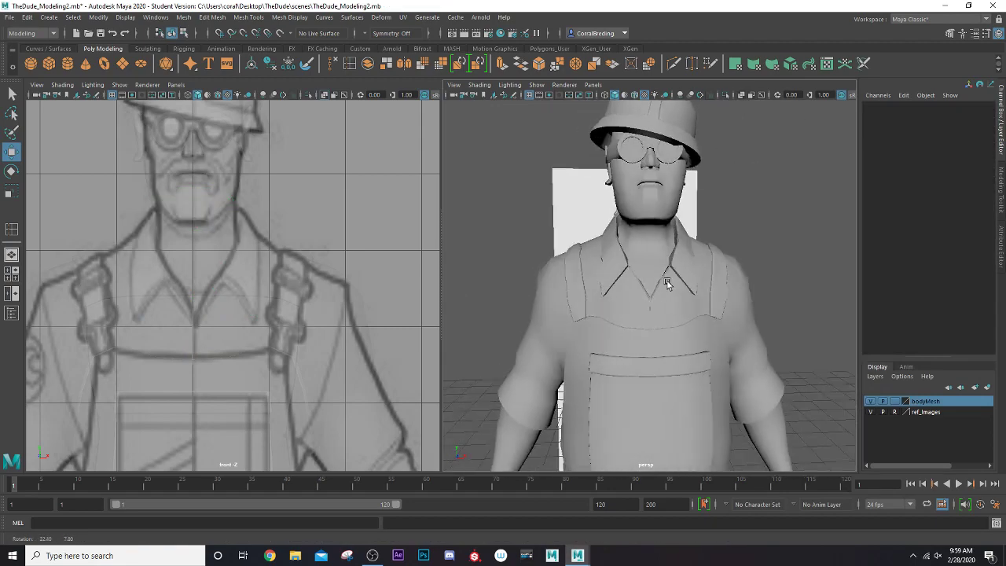
Step: Select the collar, enlarge the perspective view to a single pane, and isolate the collar
left_click(621, 270)
scroll(566, 218, "up", 8)
left_click_drag(555, 227, 619, 211, "alt")
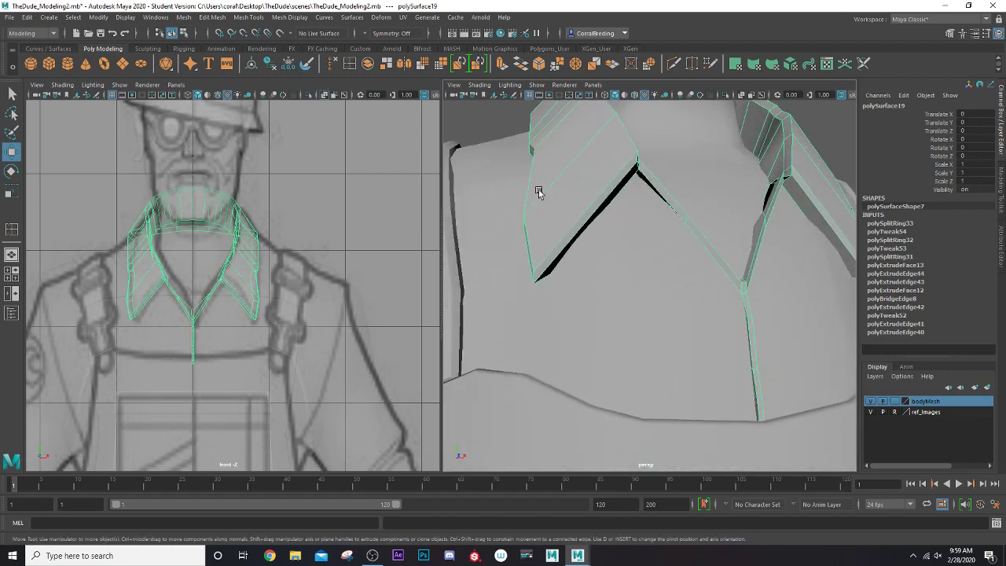
left_click(11, 254)
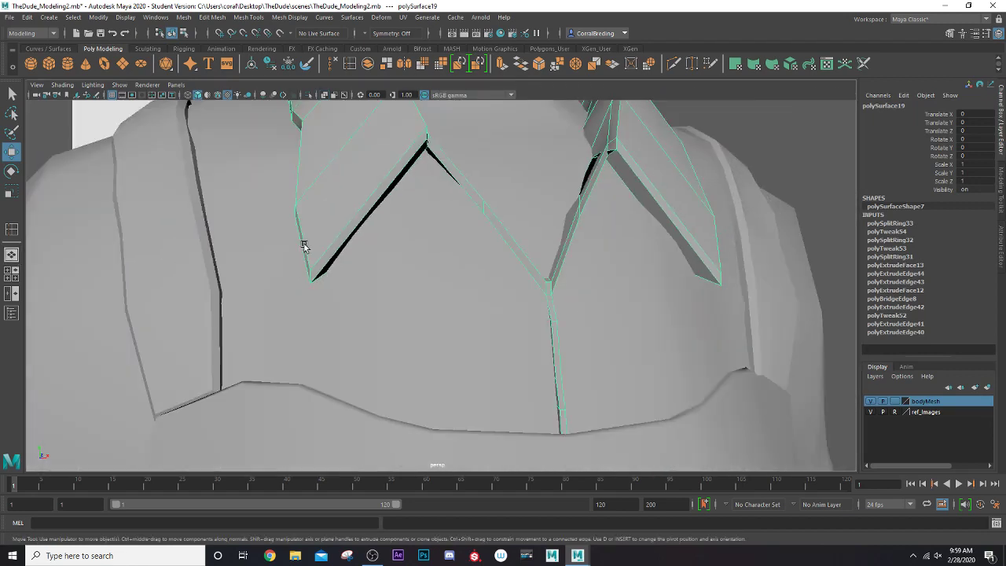
left_click(309, 96)
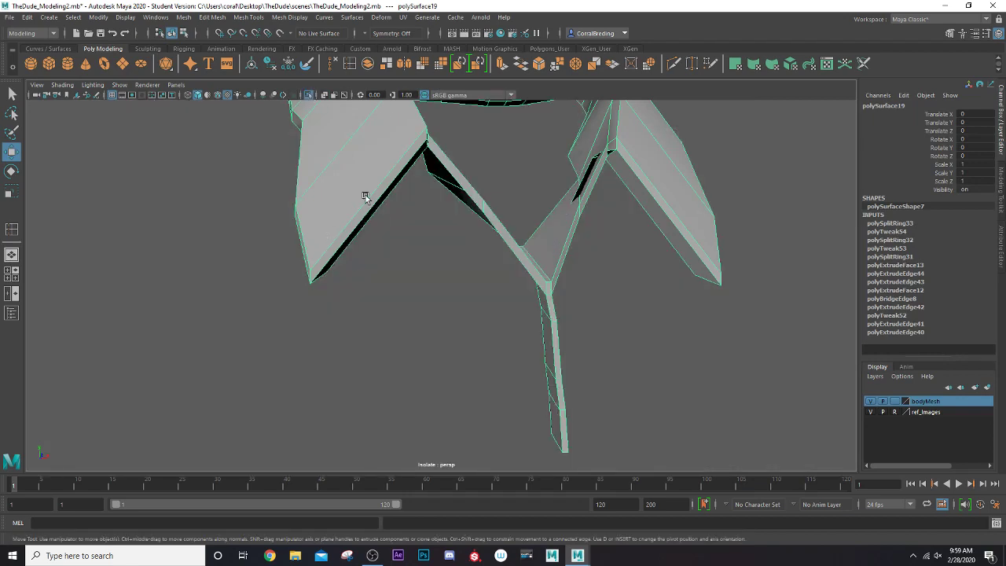
left_click_drag(364, 196, 416, 264, "alt")
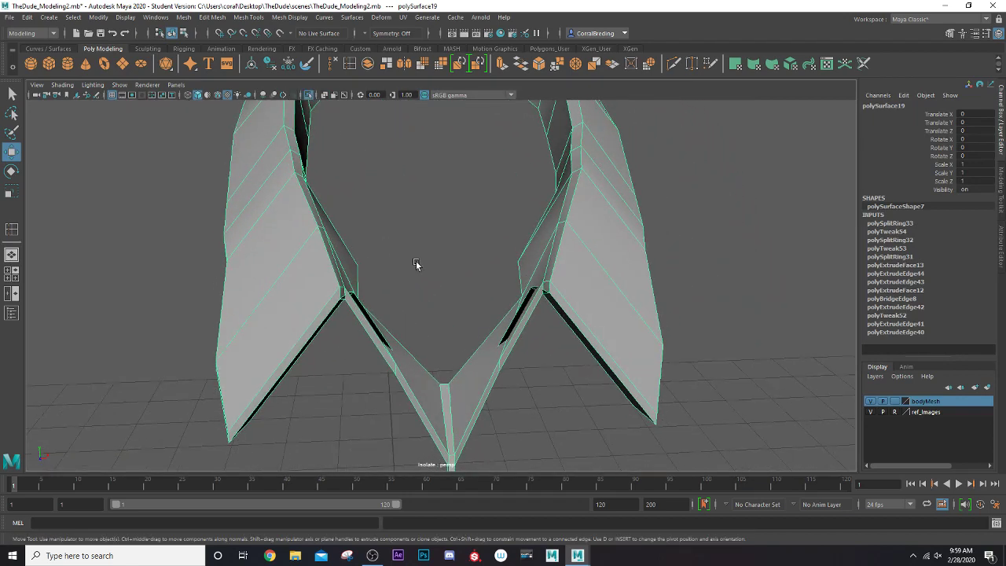
Step: Select the vertex at the upper corner of the dark gap in the inner neck band and examine the overlapping geometry around it
right_click_drag(525, 289, 490, 271)
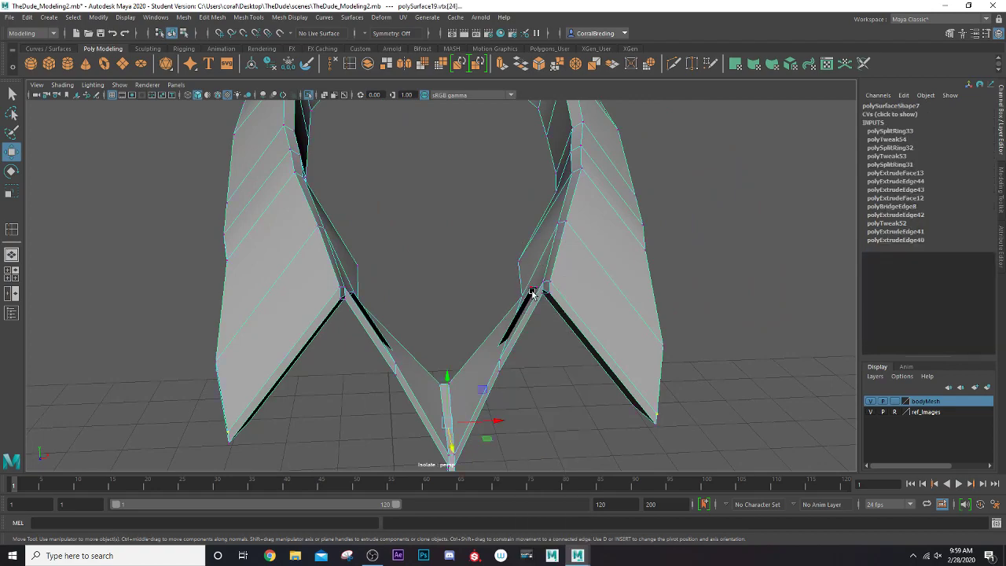
key("f")
left_click_drag(519, 286, 478, 304, "alt")
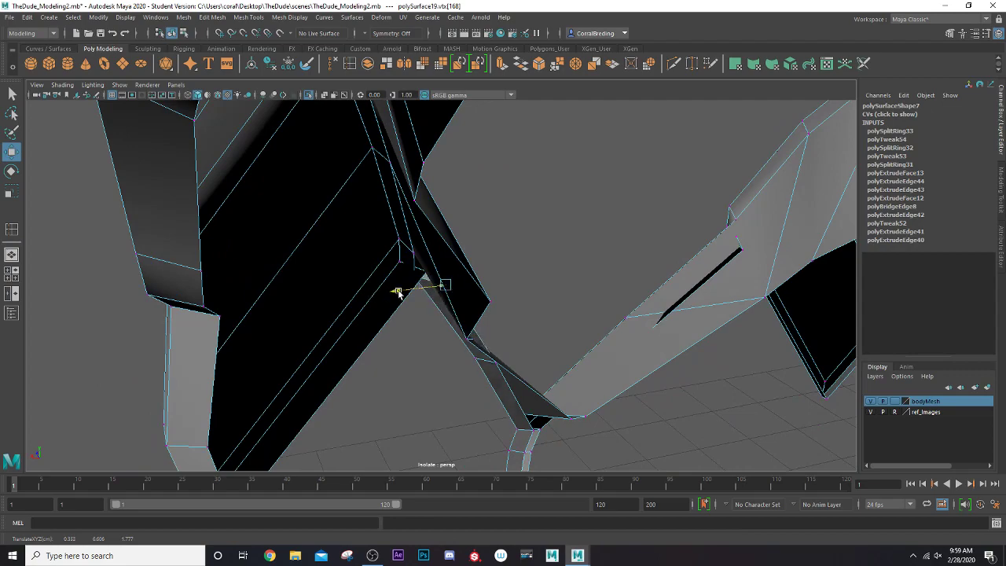
left_click_drag(397, 288, 325, 322, "alt")
left_click_drag(429, 287, 379, 254, "alt")
left_click_drag(443, 303, 409, 308, "alt")
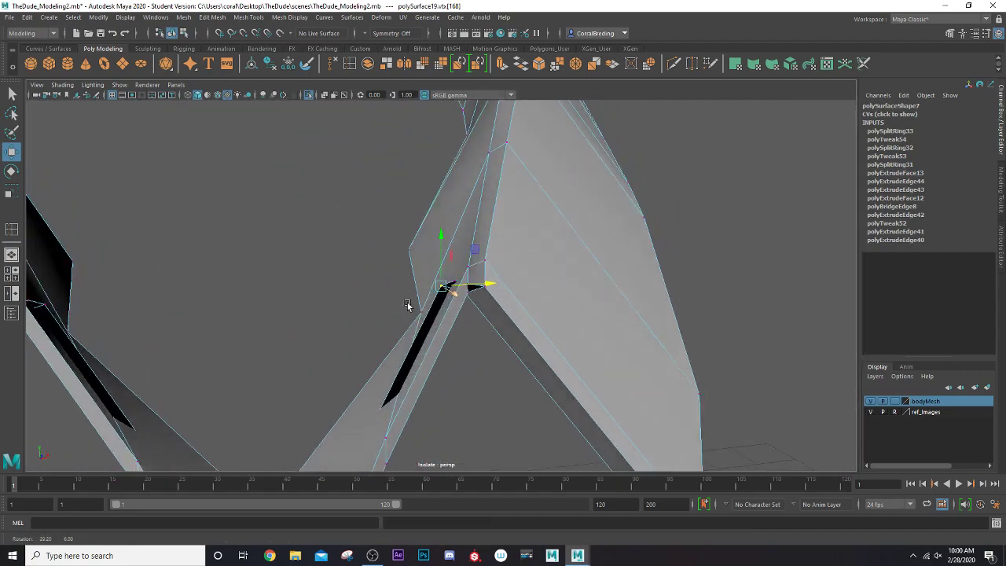
Step: Try moving the selected neck band vertex sideways toward the flap corner, and undo the move
left_click_drag(468, 287, 490, 292)
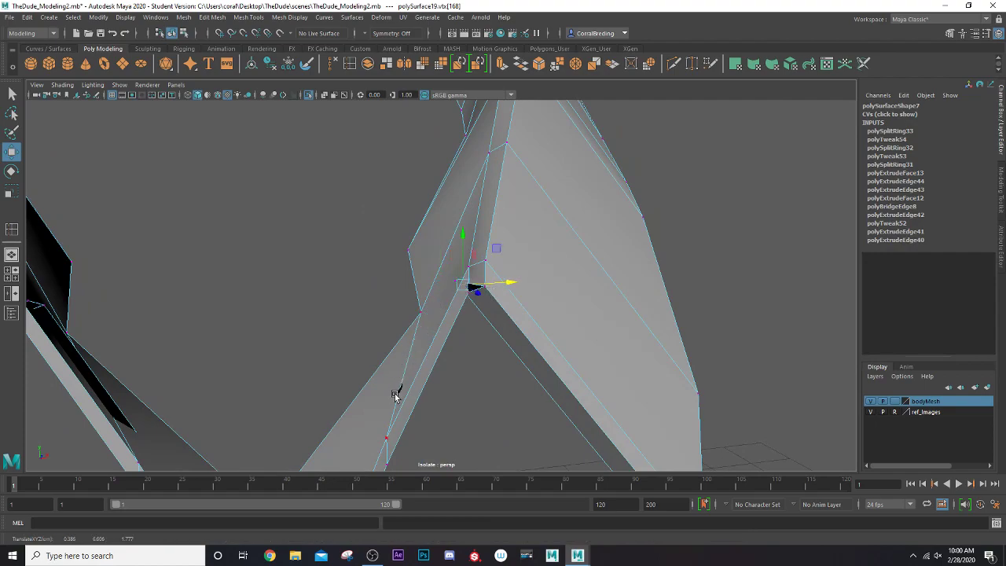
left_click_drag(395, 396, 299, 341, "alt")
key("ctrl+z")
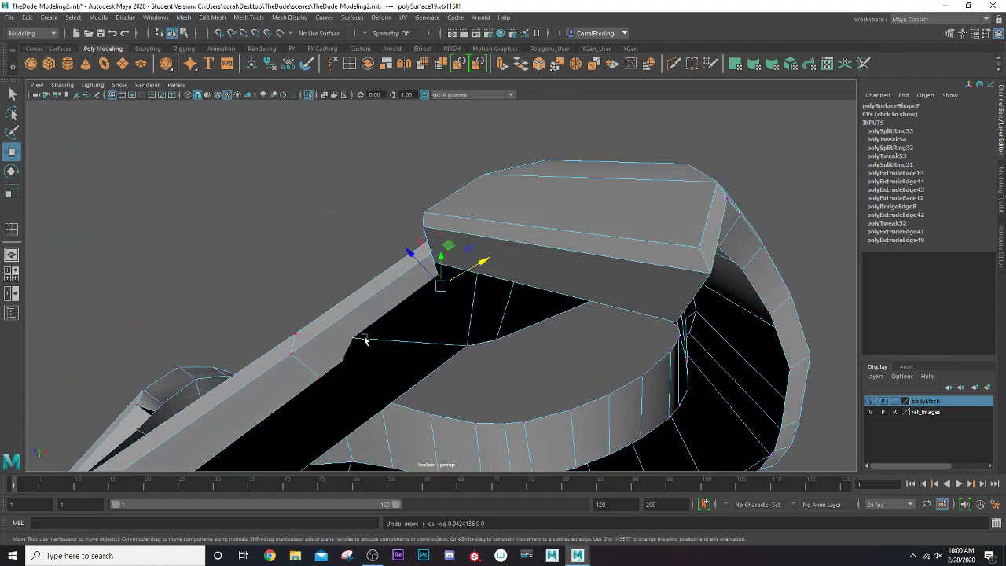
Step: Turn on Object X symmetry for editing the collar's vertices
left_click_drag(365, 340, 439, 274, "alt")
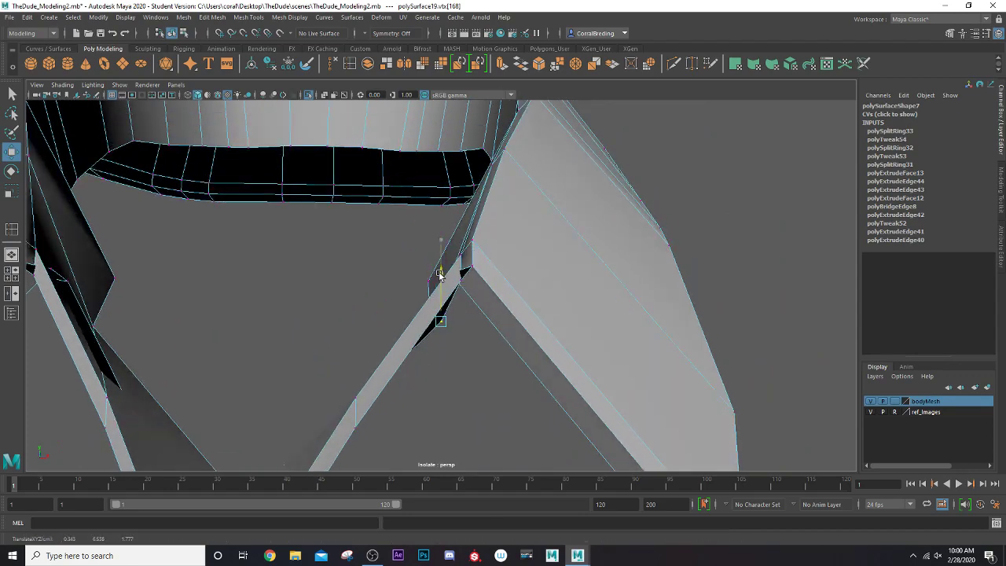
mouse_move(467, 317)
left_mouse_down("alt")
mouse_move(495, 314)
mouse_move(472, 319)
mouse_move(481, 317)
left_mouse_up("alt")
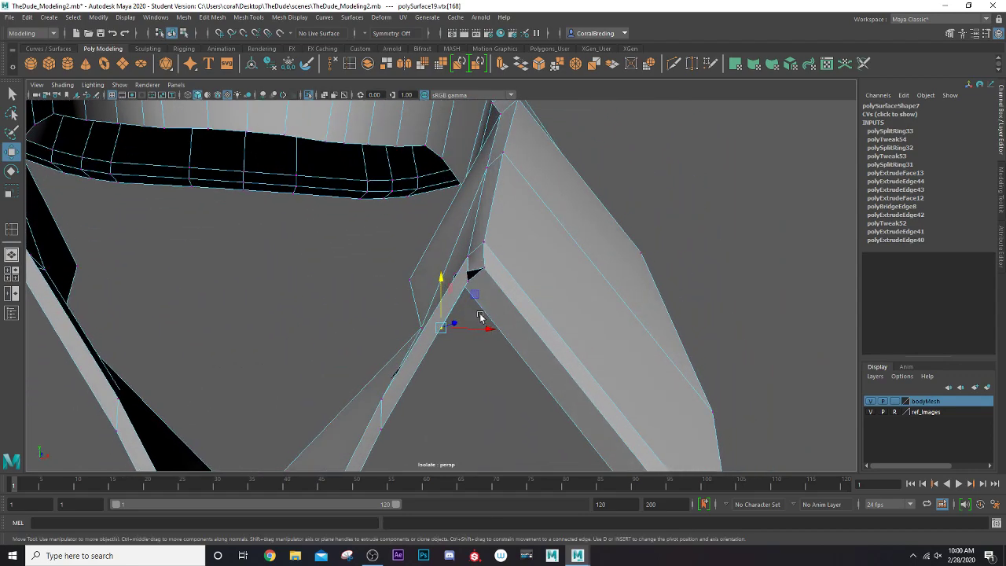
left_click_drag(467, 278, 288, 349, "alt")
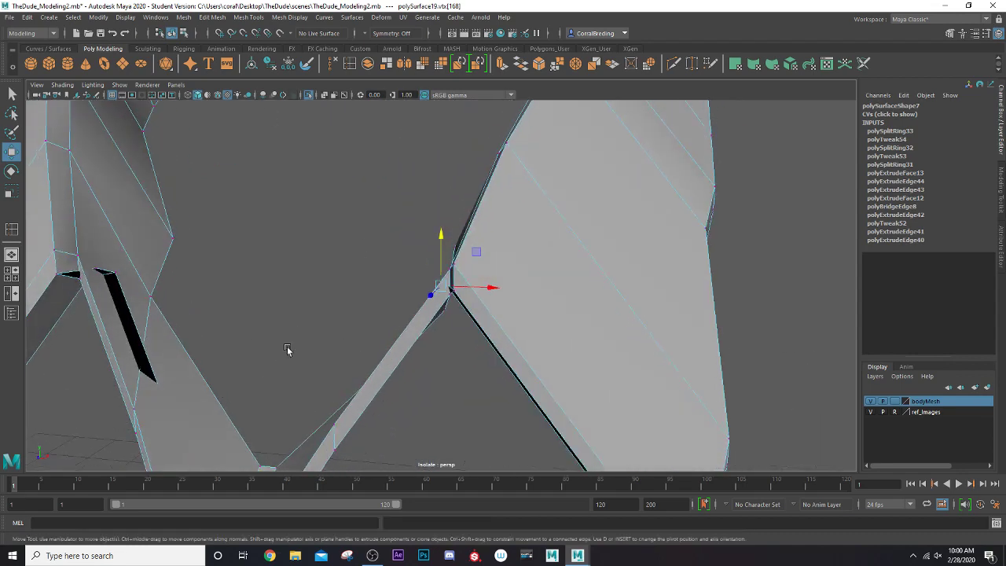
left_click(364, 36)
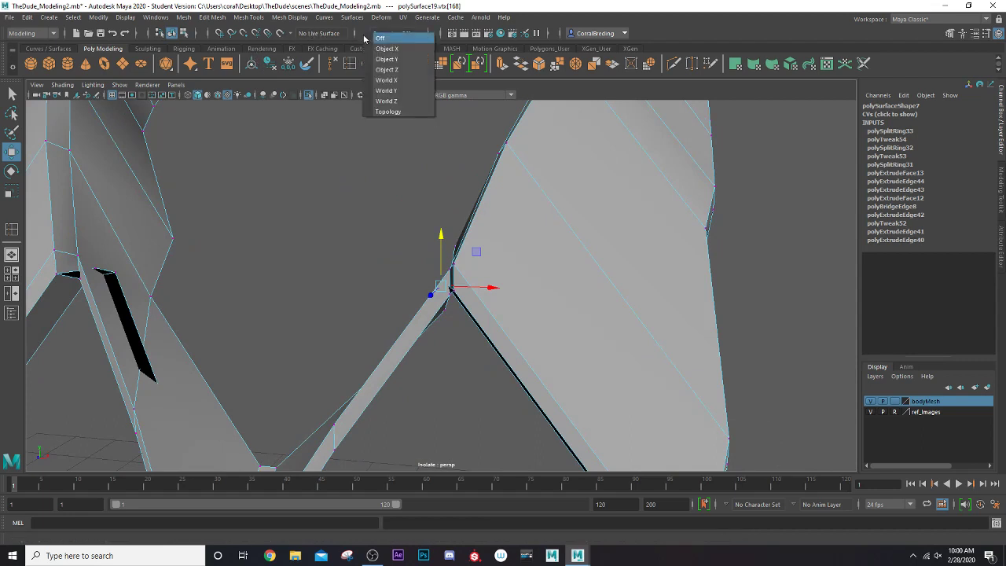
left_click(374, 39)
left_click(368, 35)
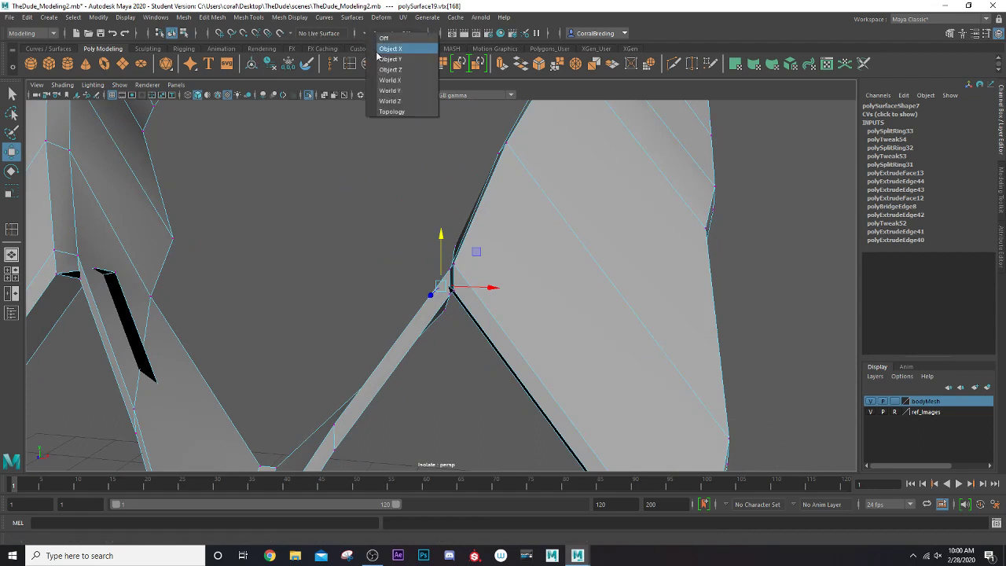
left_click(381, 51)
Step: Move the inner neck band vertices beneath the flap corners sideways, mirrored on both sides, to tidy the gap where band and flap meet
mouse_move(410, 245)
left_mouse_down("alt")
mouse_move(463, 233)
mouse_move(446, 261)
mouse_move(420, 272)
mouse_move(411, 247)
left_mouse_up("alt")
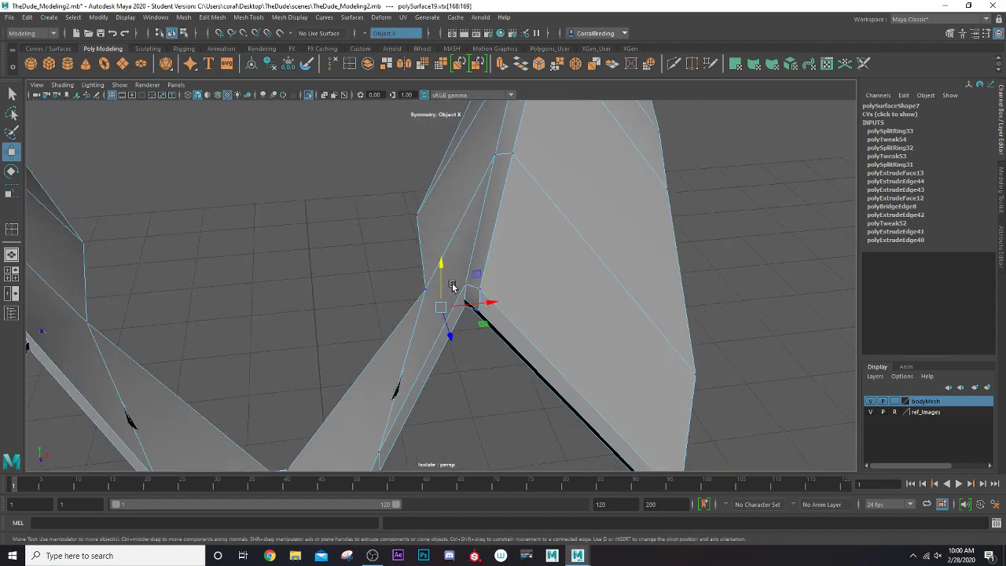
left_click_drag(454, 270, 422, 304)
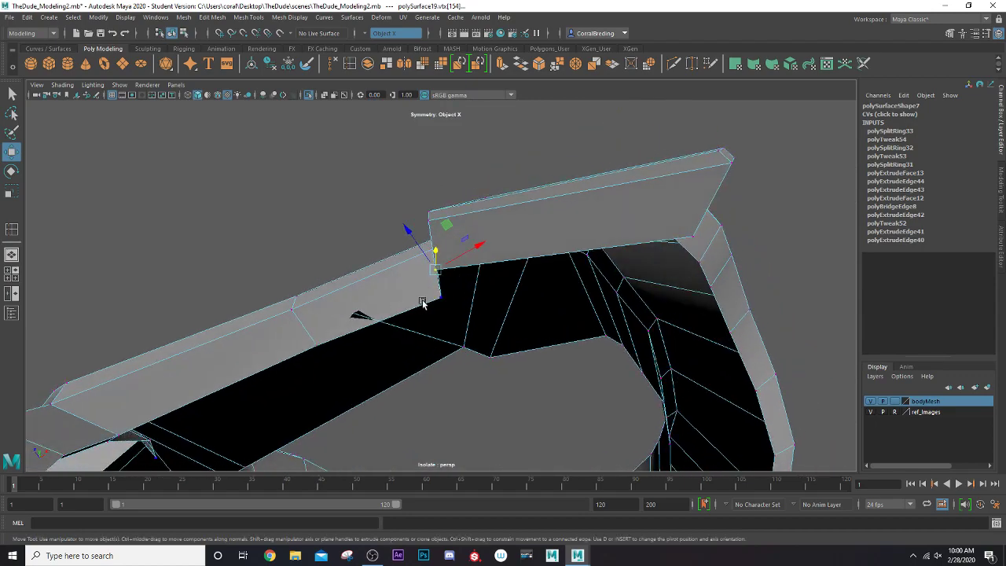
left_click_drag(342, 331, 264, 366, "alt")
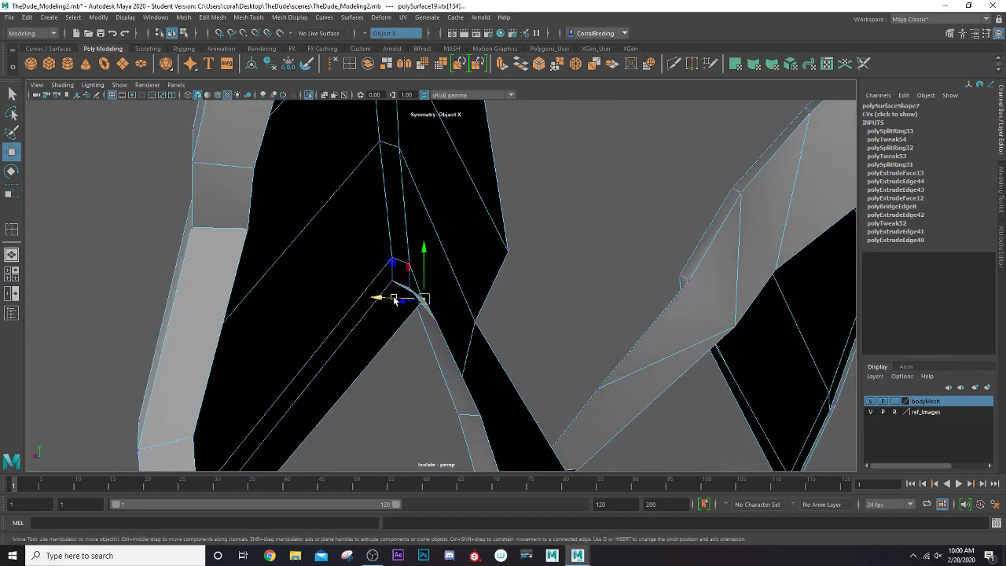
left_click_drag(395, 300, 340, 221, "alt")
left_click_drag(374, 223, 549, 237, "alt")
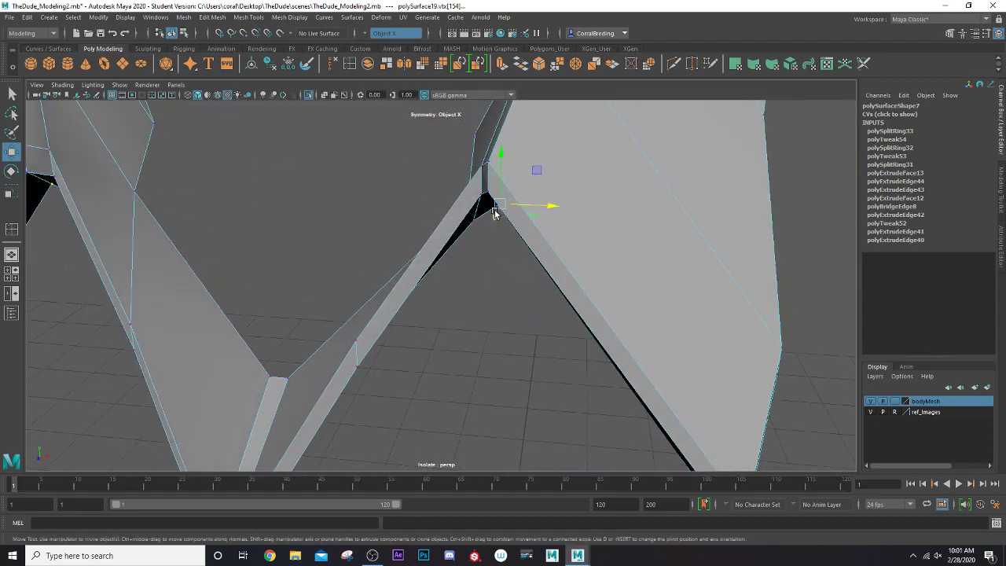
left_click_drag(495, 217, 388, 180)
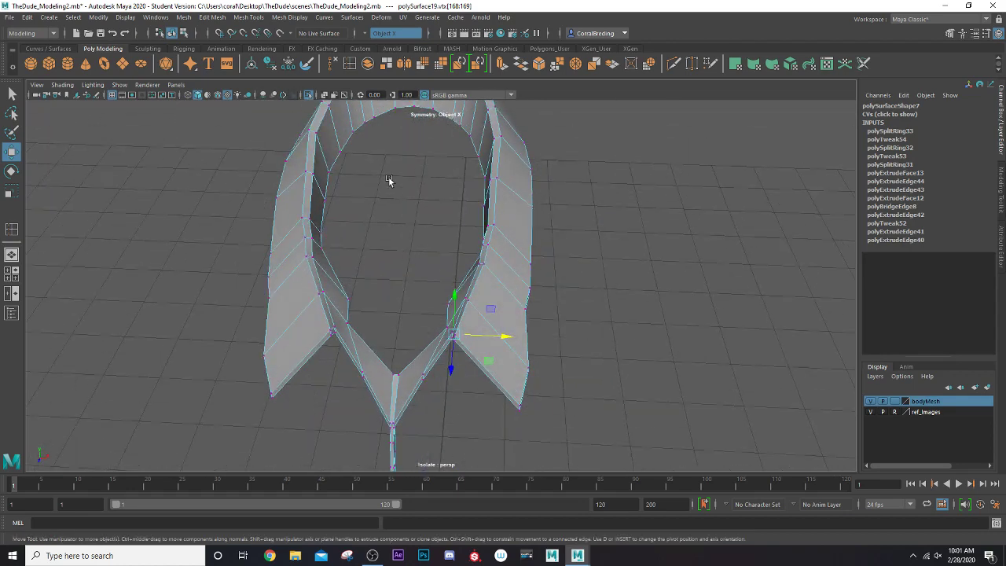
Step: Return the collar to object selection and end its isolation to show the whole character again
right_click_drag(305, 206, 360, 185)
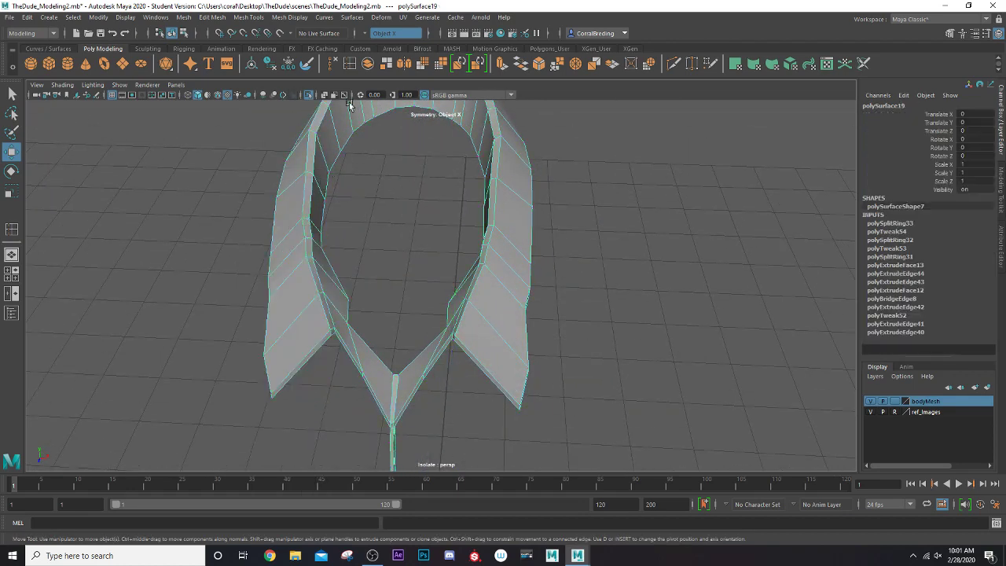
left_click(310, 96)
left_click_drag(371, 285, 387, 338, "alt")
mouse_move(374, 384)
left_mouse_down("alt")
mouse_move(373, 334)
mouse_move(413, 322)
mouse_move(410, 359)
mouse_move(328, 365)
mouse_move(328, 333)
mouse_move(382, 366)
left_mouse_up("alt")
Step: Select the body mesh and examine how the collar fits around the neck from front, side and back, comparing it with the reference drawing
left_click(367, 370)
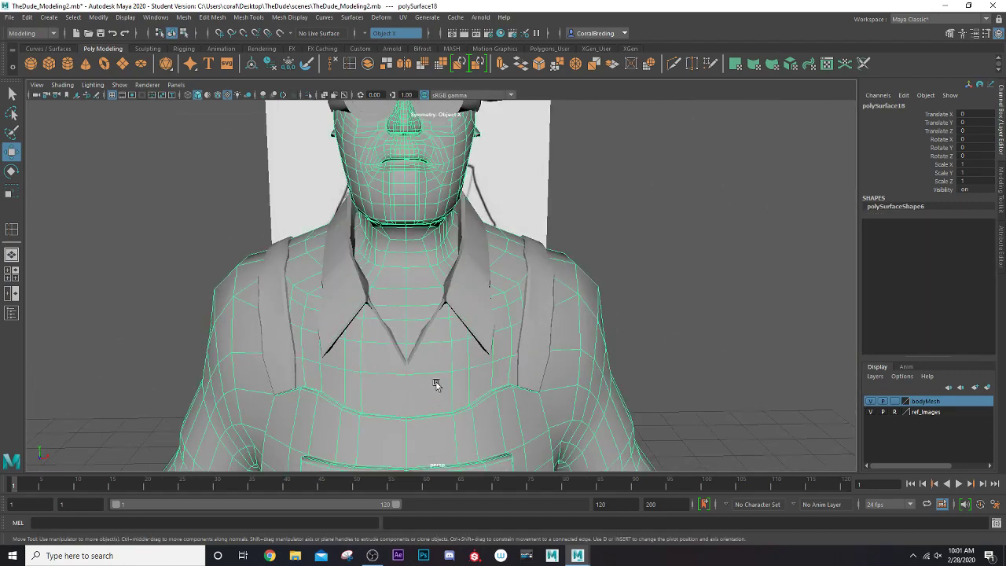
left_click_drag(437, 384, 448, 286, "alt")
left_click_drag(451, 243, 476, 276, "alt")
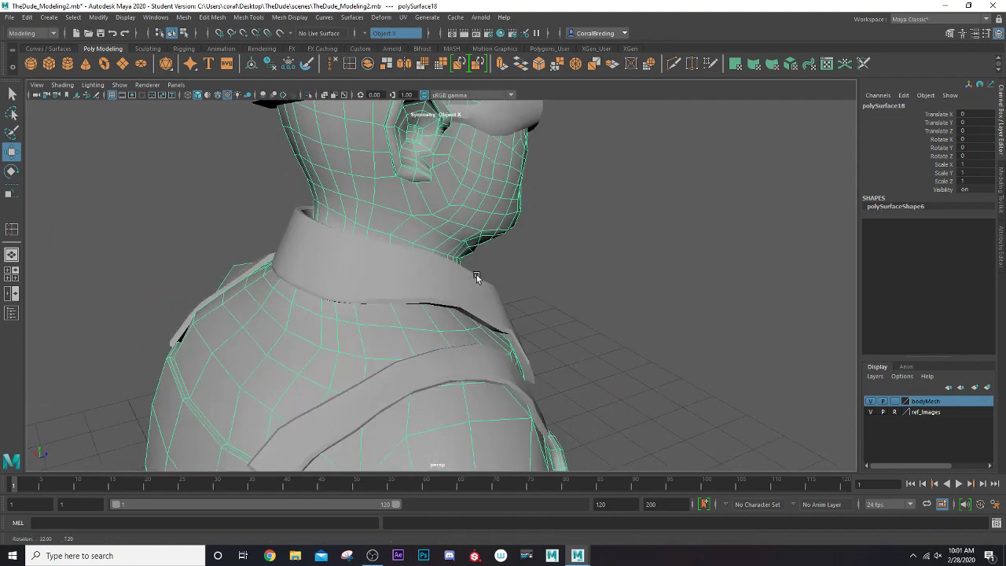
left_click_drag(377, 259, 422, 225, "alt")
scroll(421, 224, "down", 5)
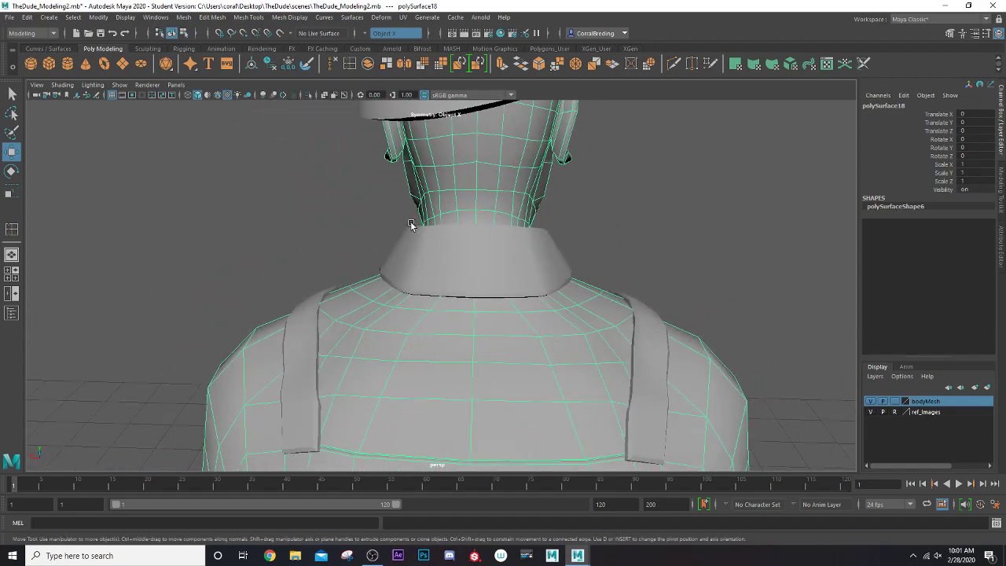
left_click_drag(432, 307, 225, 304, "alt")
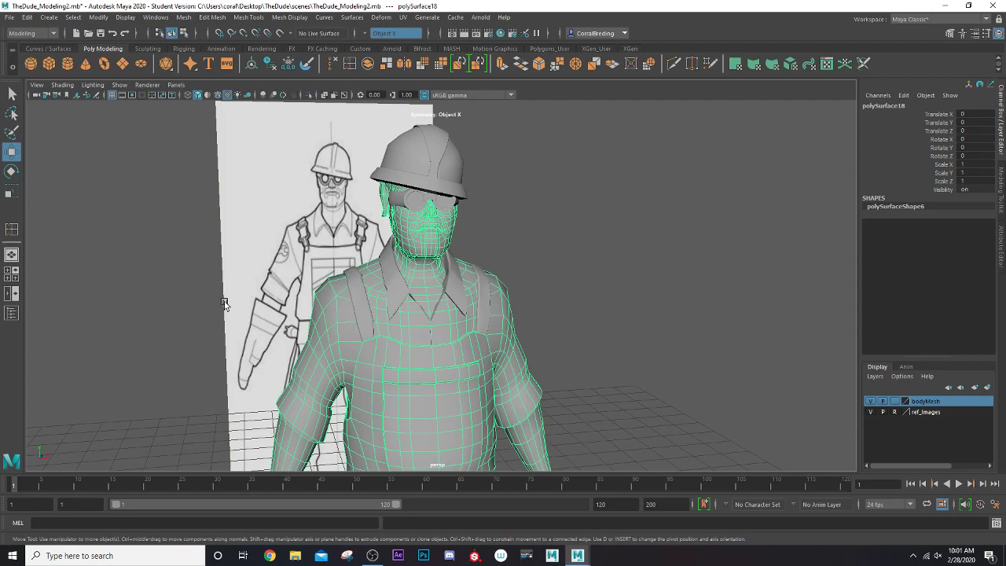
left_click_drag(324, 315, 355, 305, "alt")
scroll(355, 306, "down", 3)
scroll(353, 307, "up", 3)
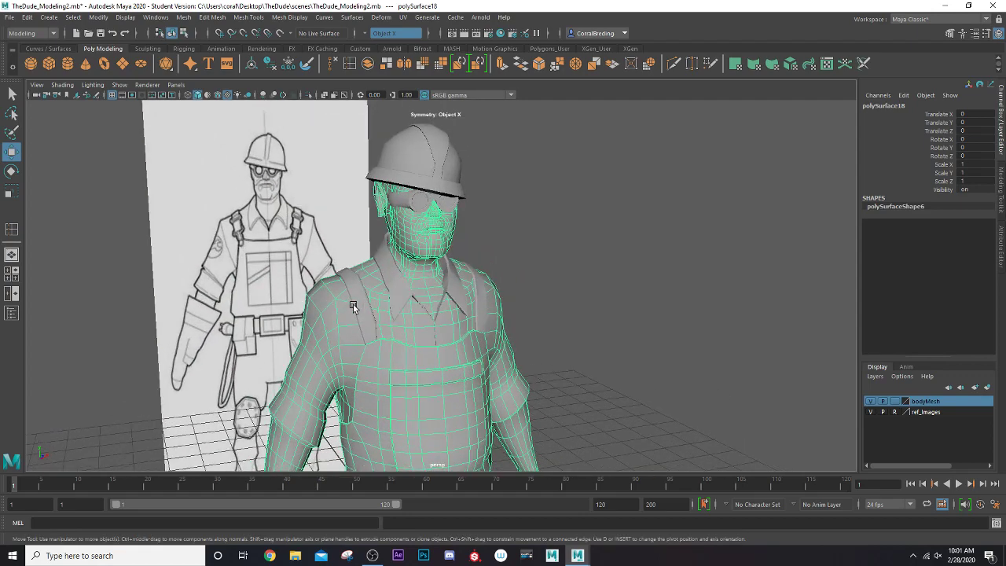
Step: Deselect the body mesh and save the scene, accepting the student version notice
left_click(540, 261)
left_click_drag(525, 324, 492, 343, "alt")
middle_click_drag(492, 343, 450, 280, "alt")
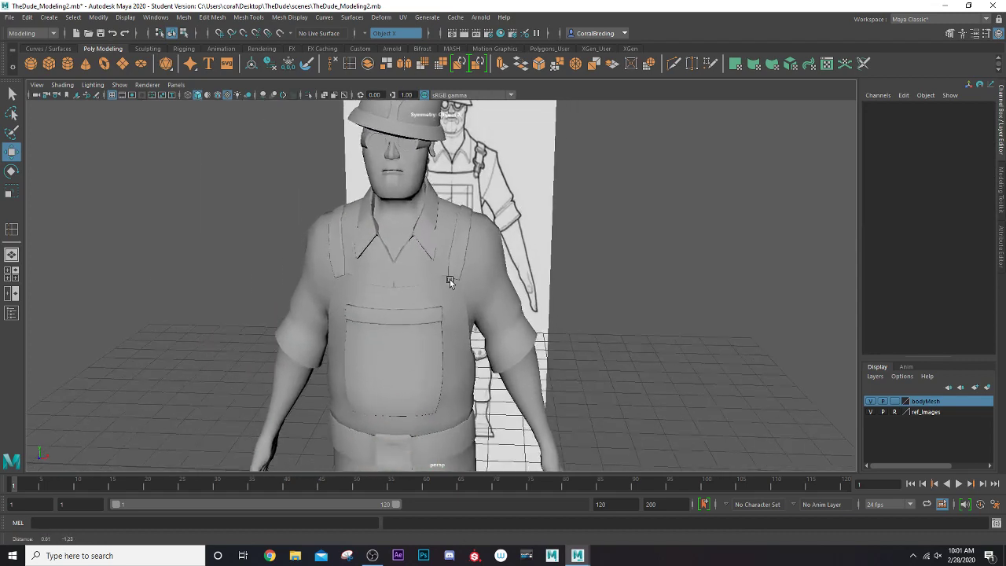
scroll(450, 281, "down", 2)
scroll(449, 280, "down", 2)
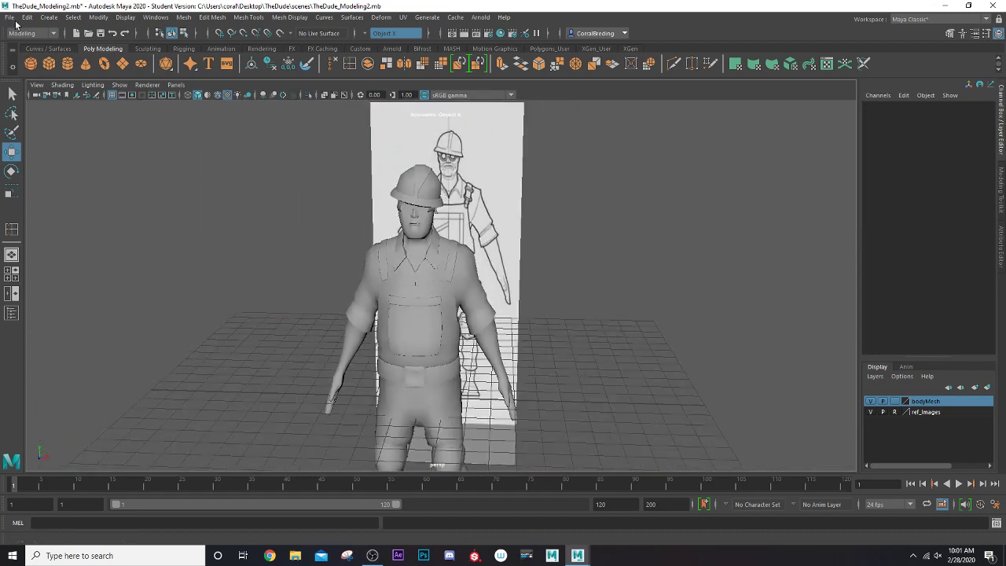
left_click(10, 17)
left_click(35, 60)
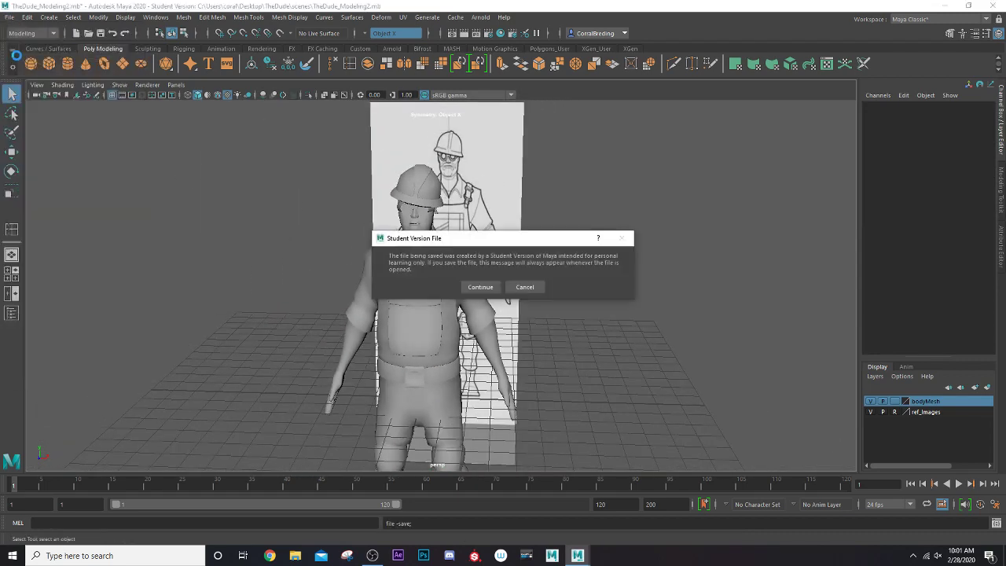
left_click(480, 287)
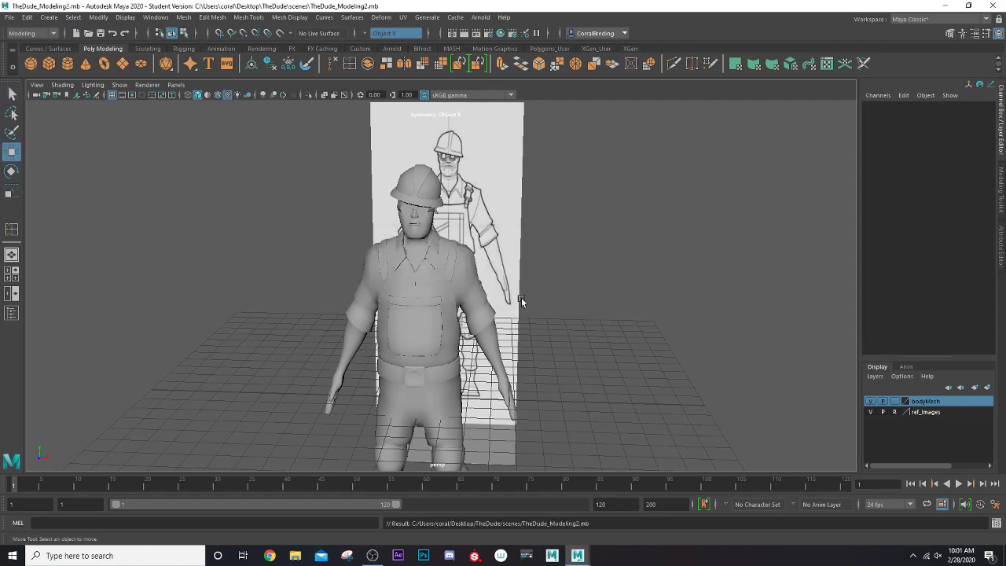
mouse_move(565, 312)
left_mouse_down("alt")
mouse_move(480, 285)
mouse_move(577, 326)
left_mouse_up("alt")
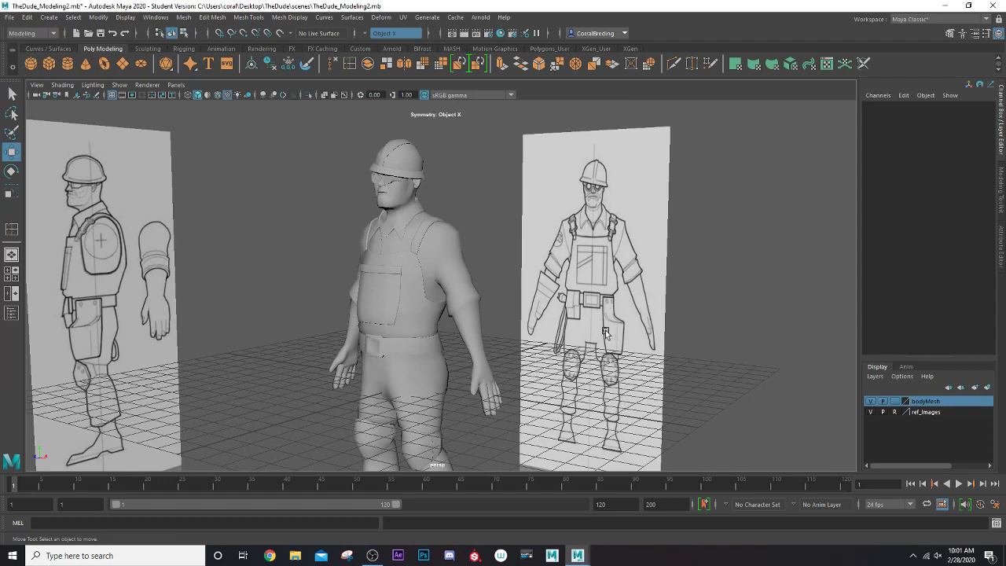